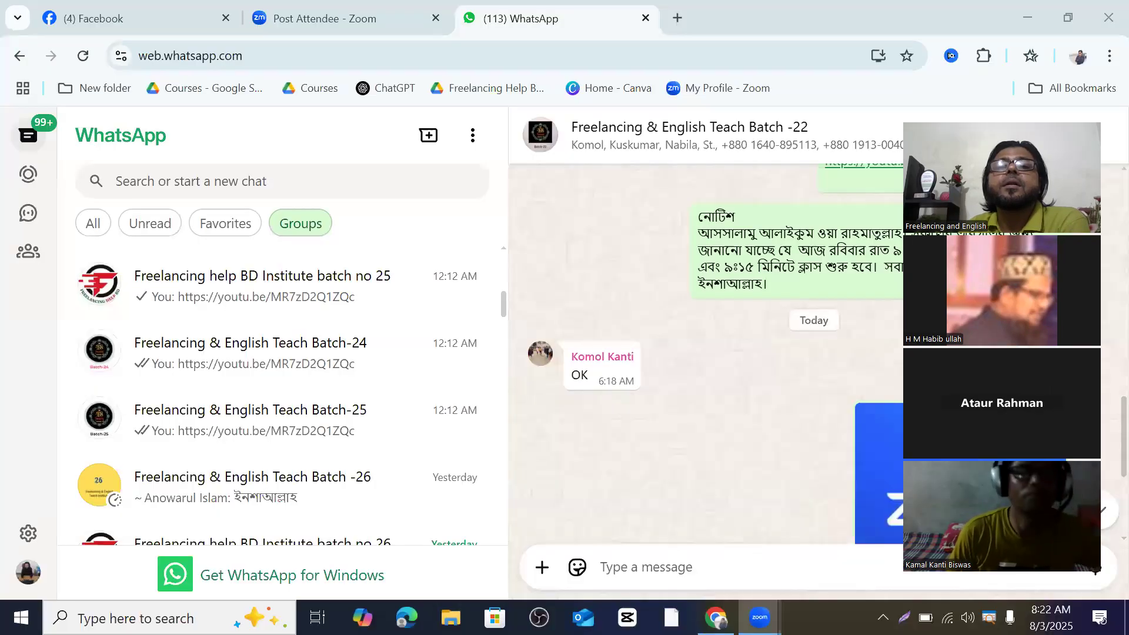
Open Meta Ads Manager in a new browser tab.
left_click(689, 127)
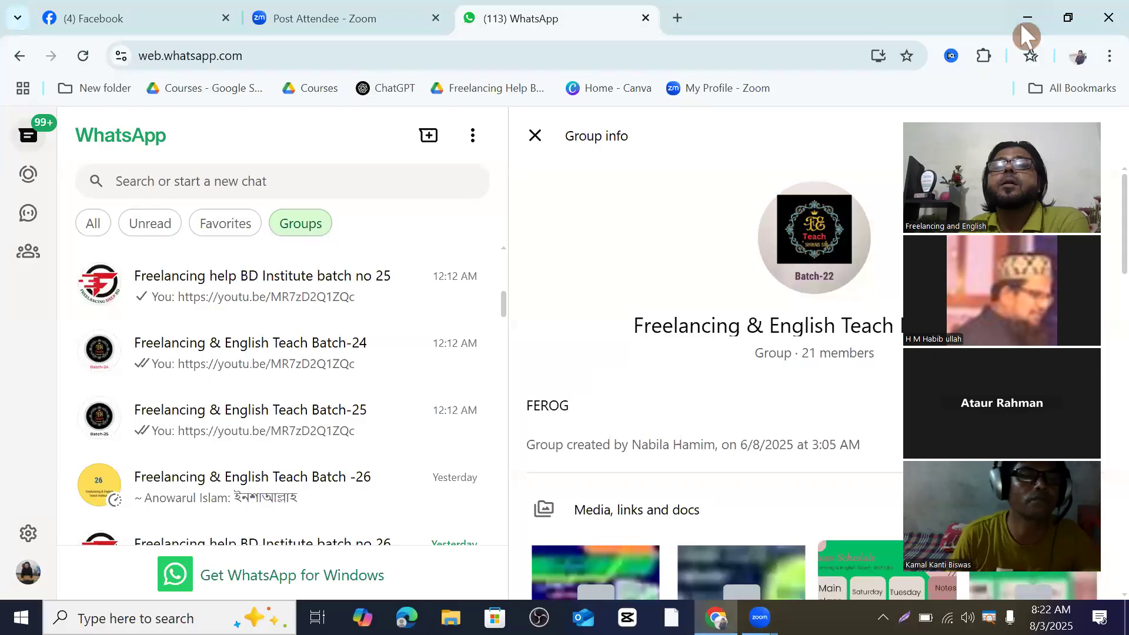
left_click(681, 19)
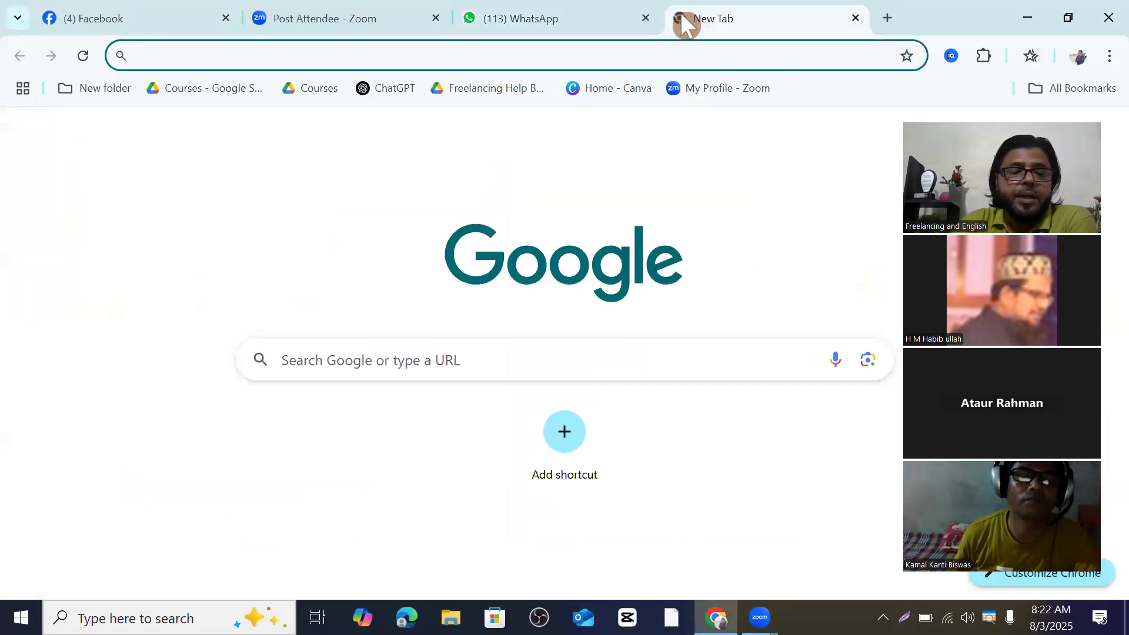
type("a")
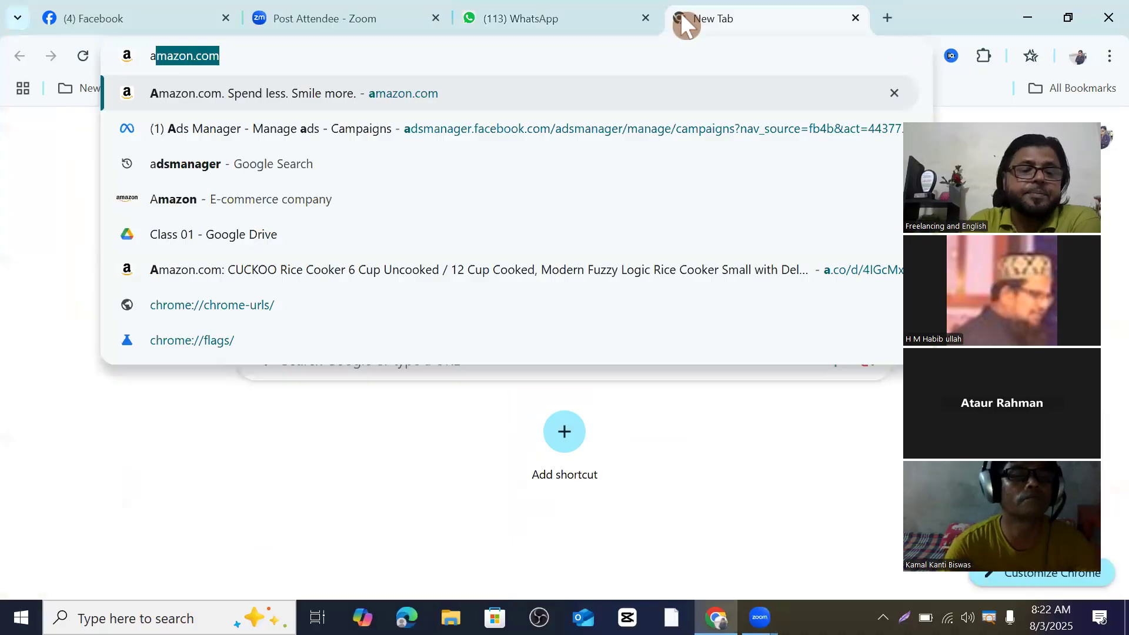
type("ds")
key("Return")
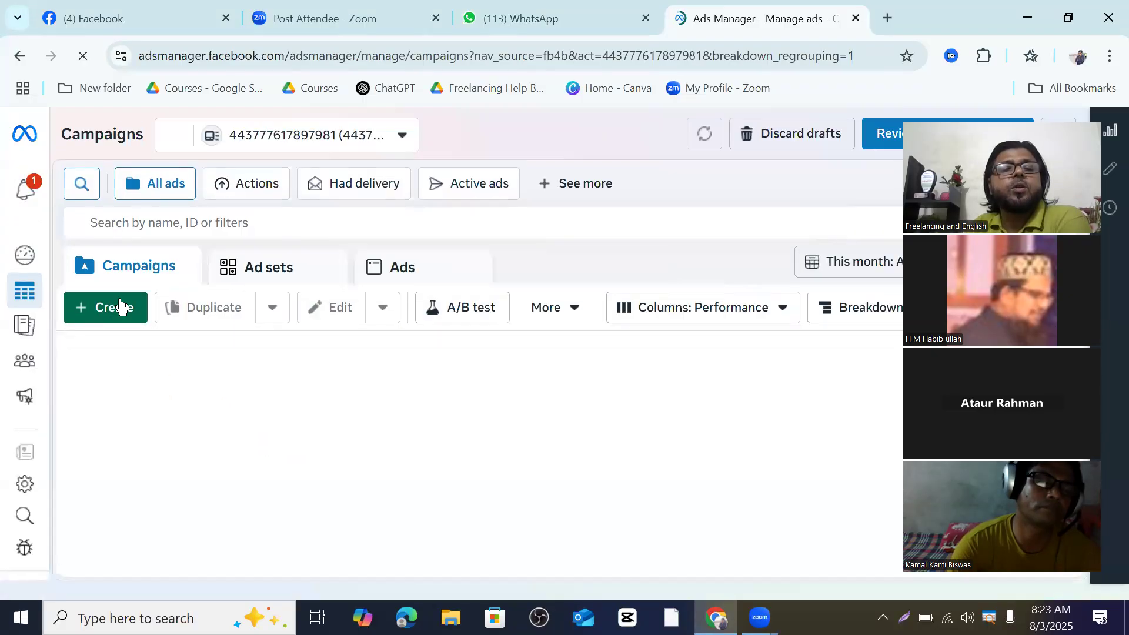
Create a new campaign with the Sales objective and dismiss the Advantage+ campaign setup notice.
left_click(119, 306)
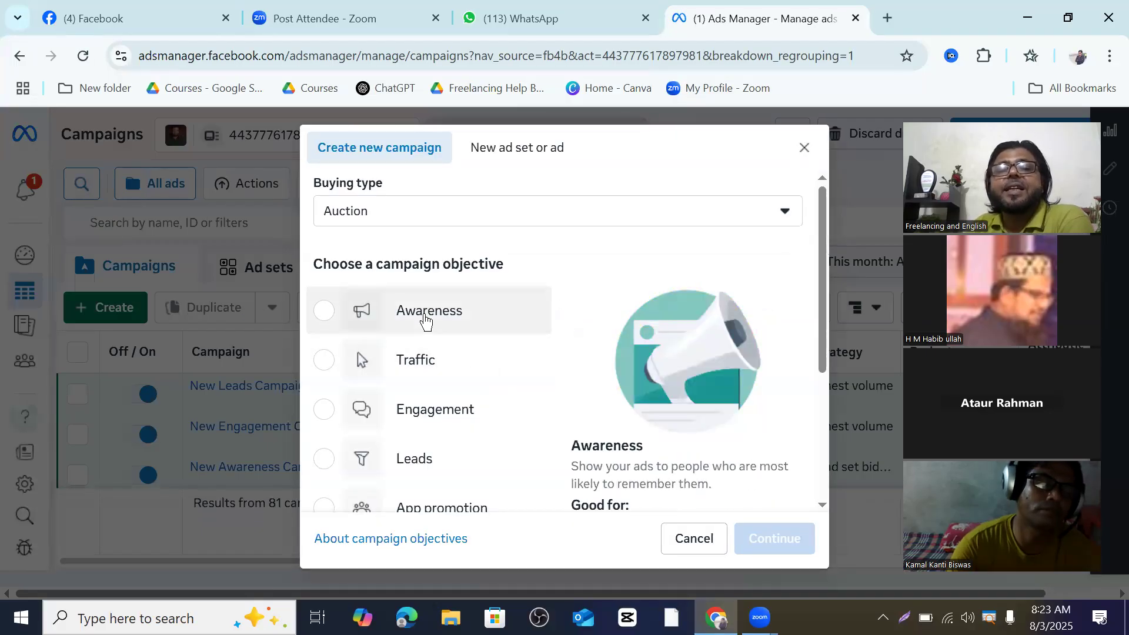
scroll(597, 326, "down", 3)
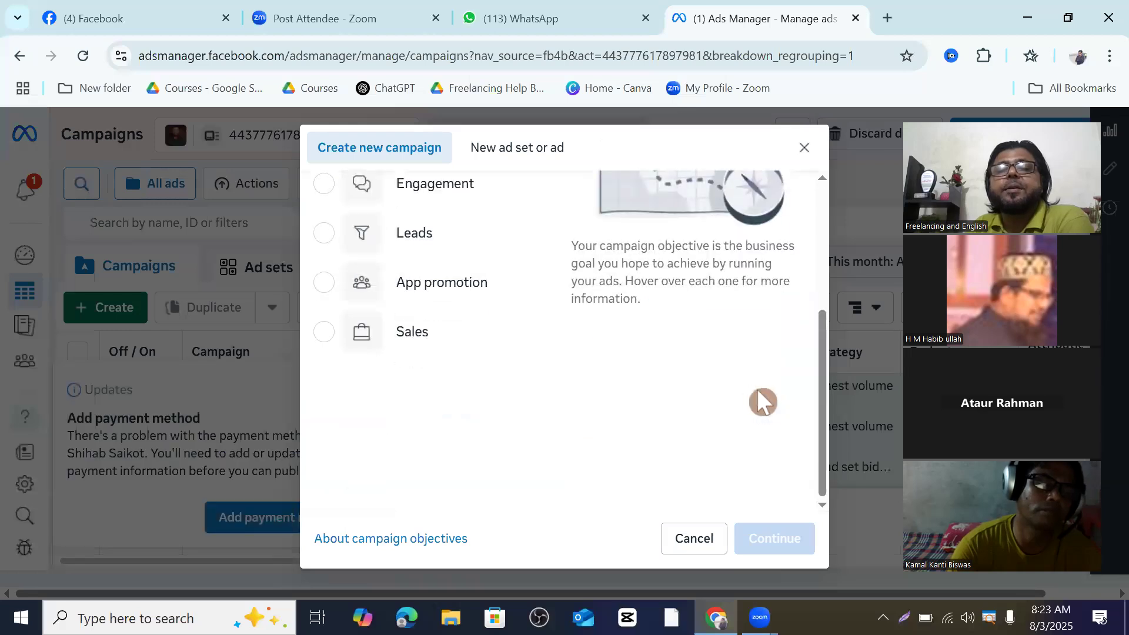
scroll(500, 371, "up", 1)
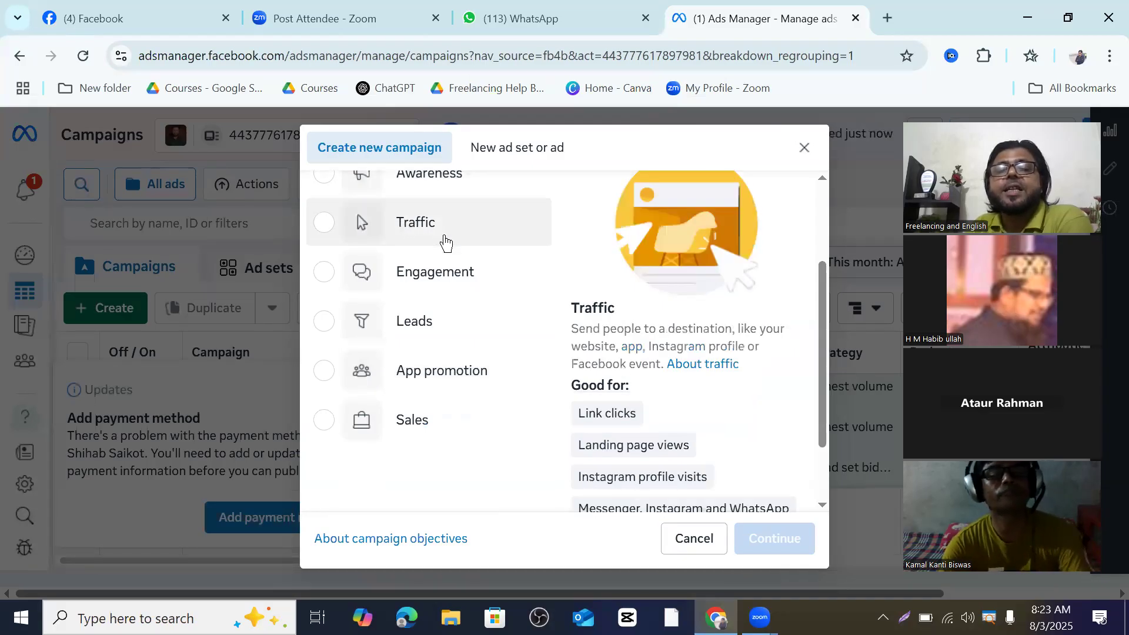
scroll(509, 325, "down", 2)
scroll(508, 326, "up", 2)
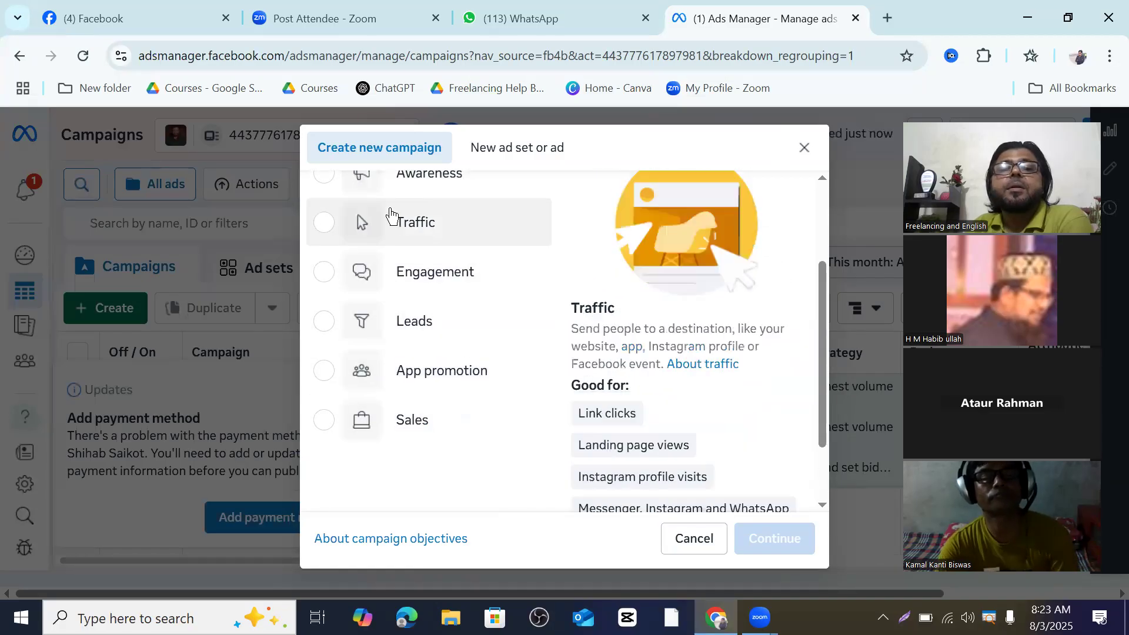
scroll(420, 238, "down", 2)
scroll(419, 238, "up", 2)
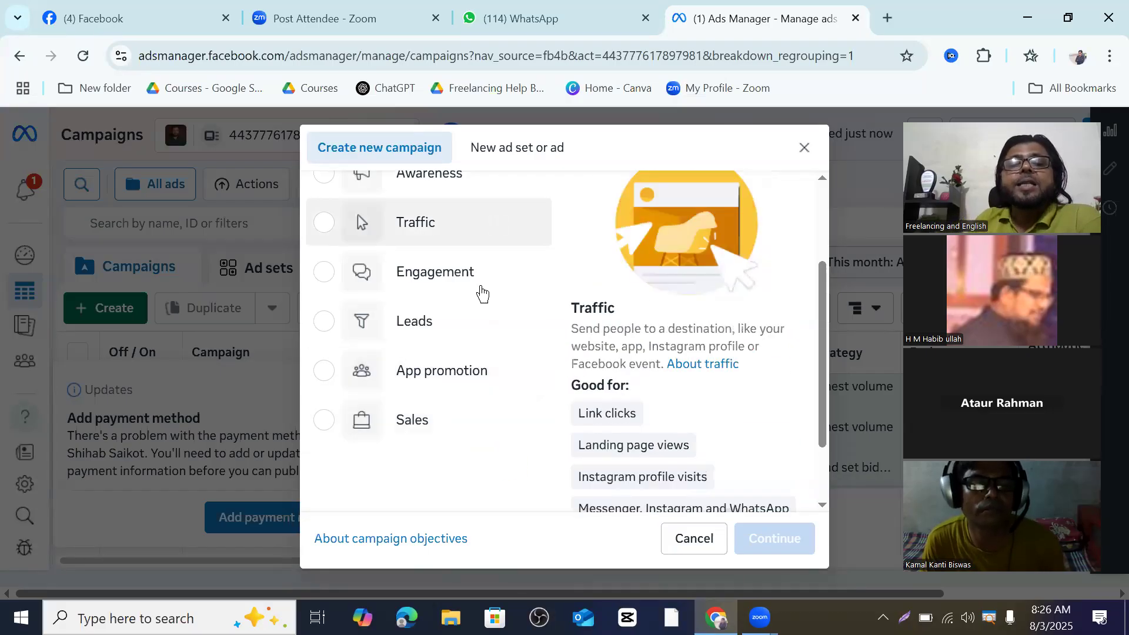
left_click(324, 420)
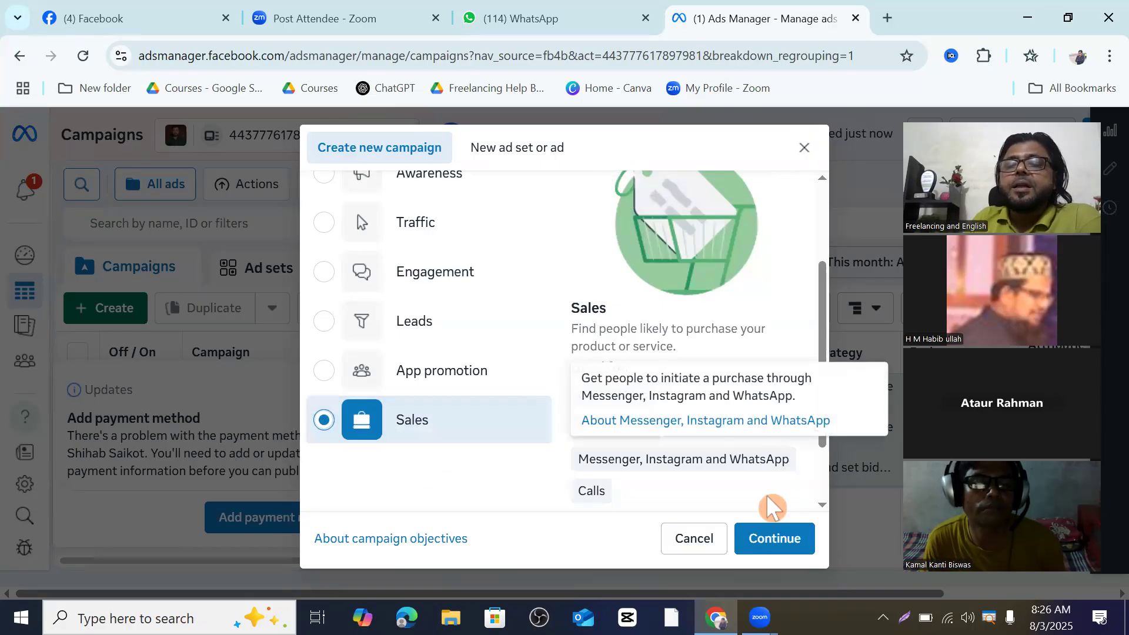
left_click(777, 538)
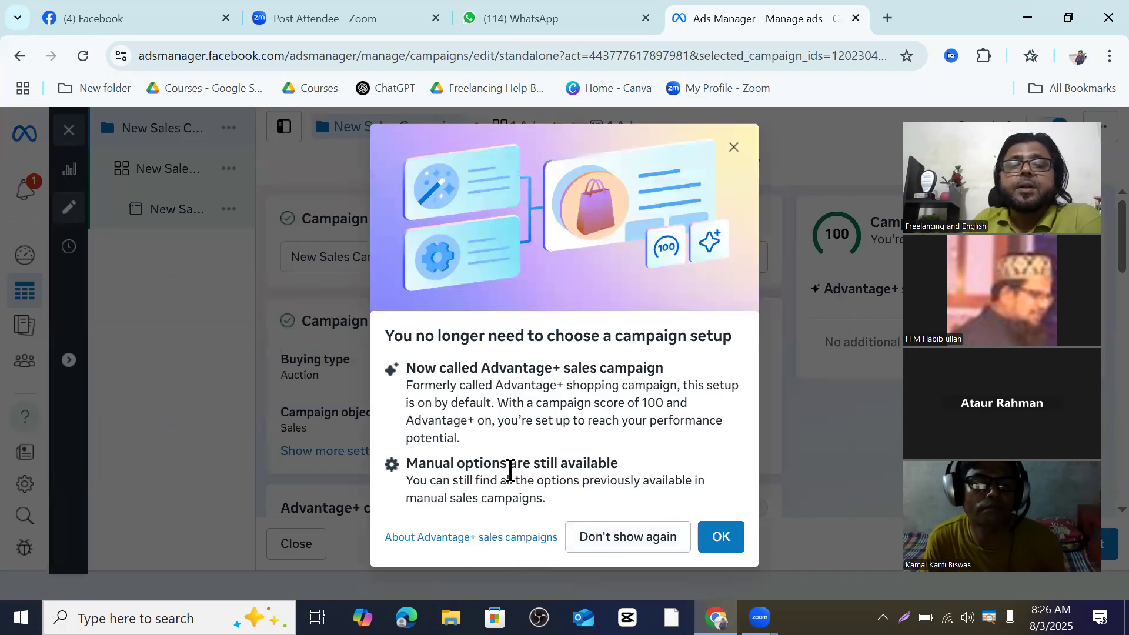
left_click(723, 540)
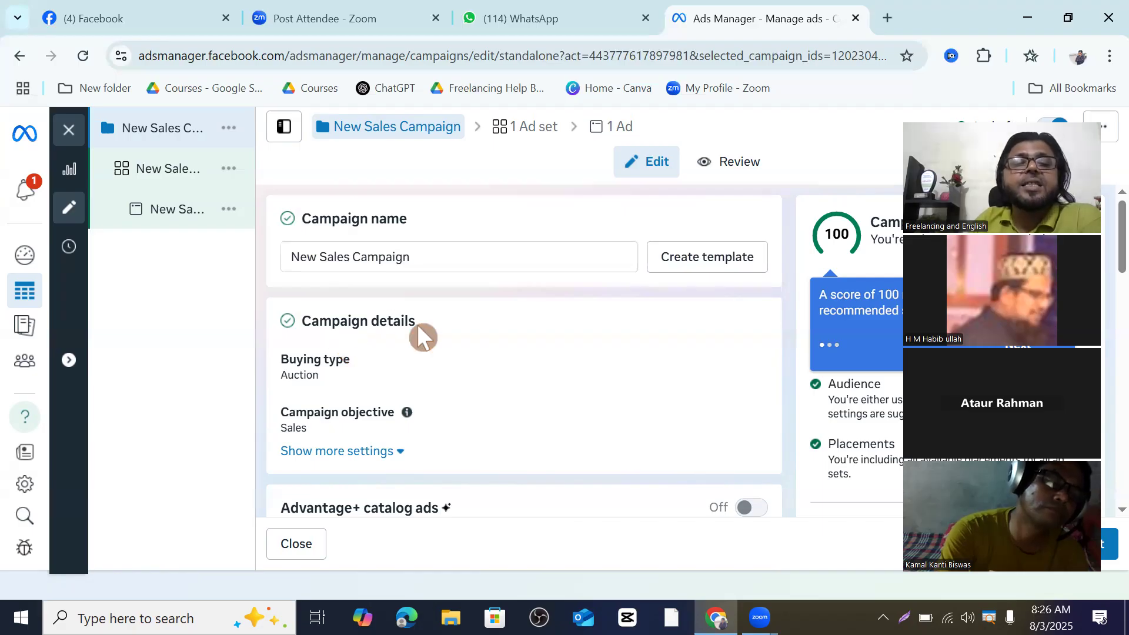
Review the sales campaign's settings, from campaign details, catalog ads and budget through A/B test, audience segment reporting and Special Ad Categories.
scroll(419, 333, "down", 1)
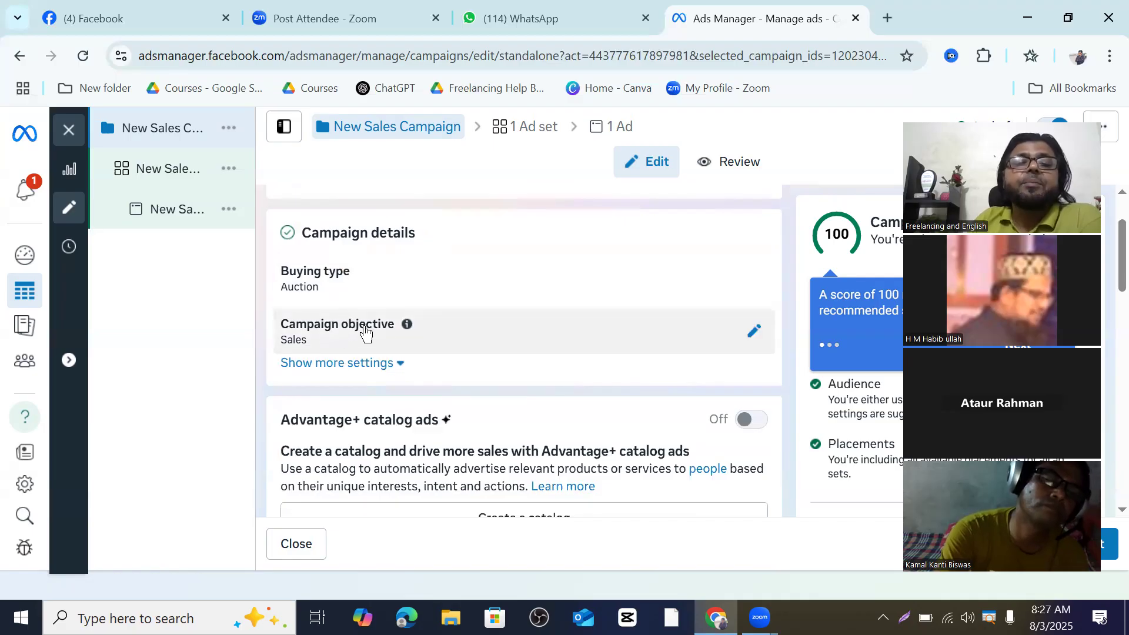
scroll(434, 368, "down", 5)
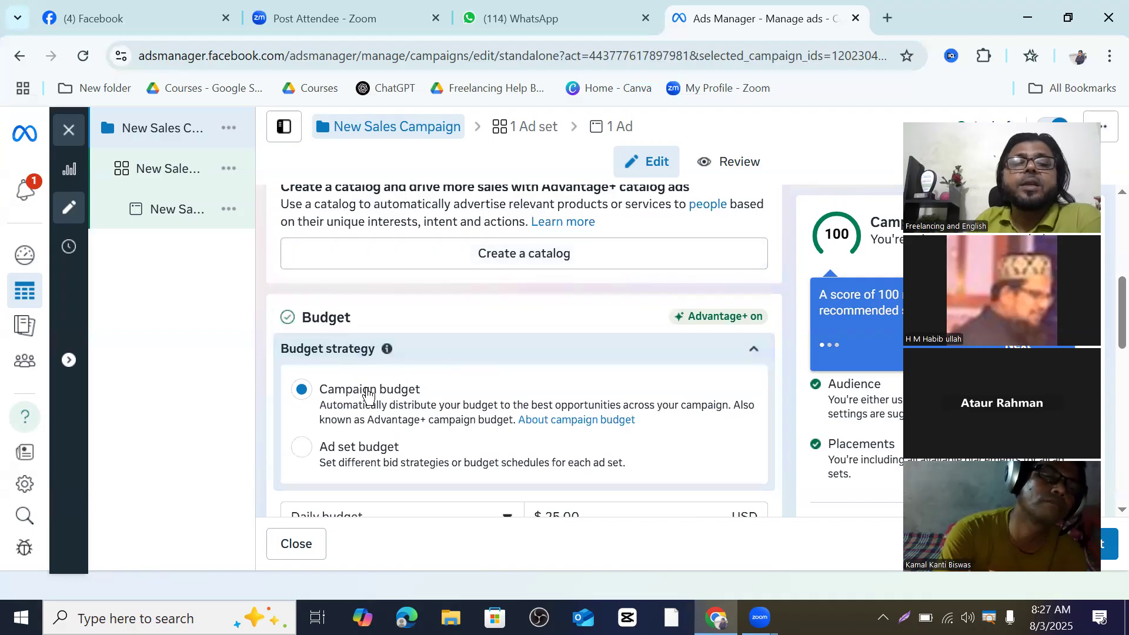
scroll(371, 388, "down", 3)
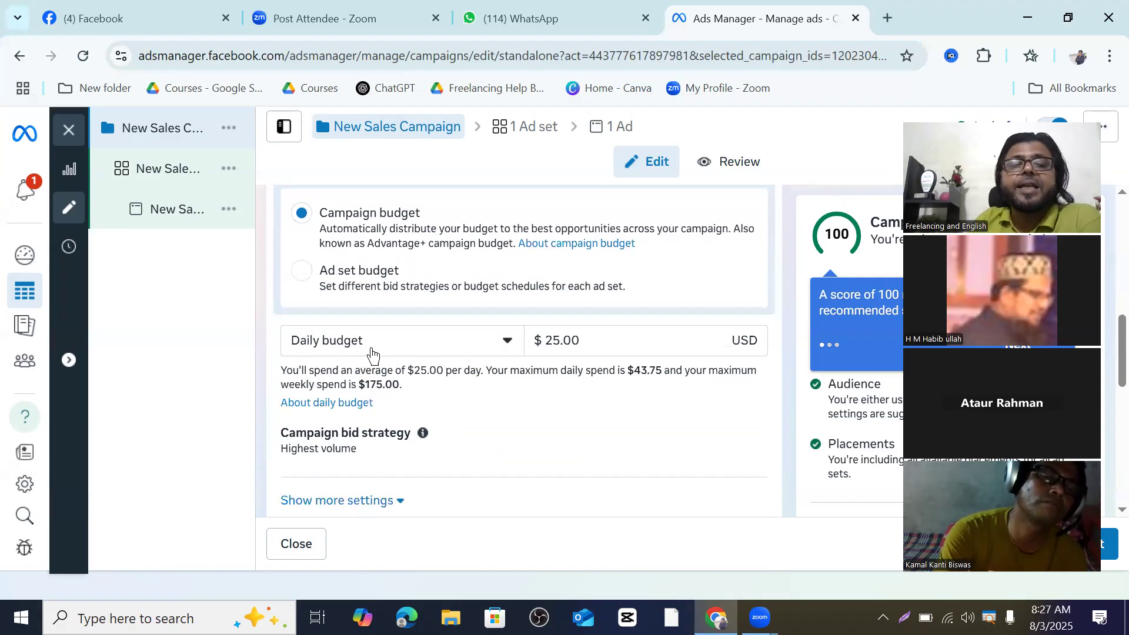
scroll(373, 353, "down", 2)
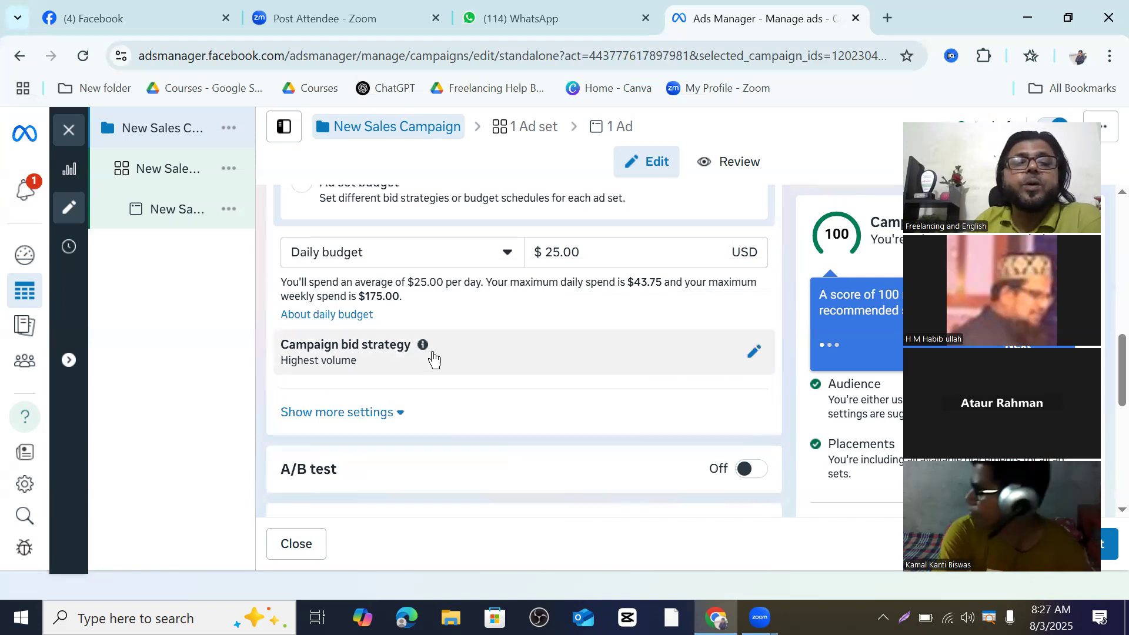
scroll(431, 356, "down", 3)
scroll(429, 357, "down", 2)
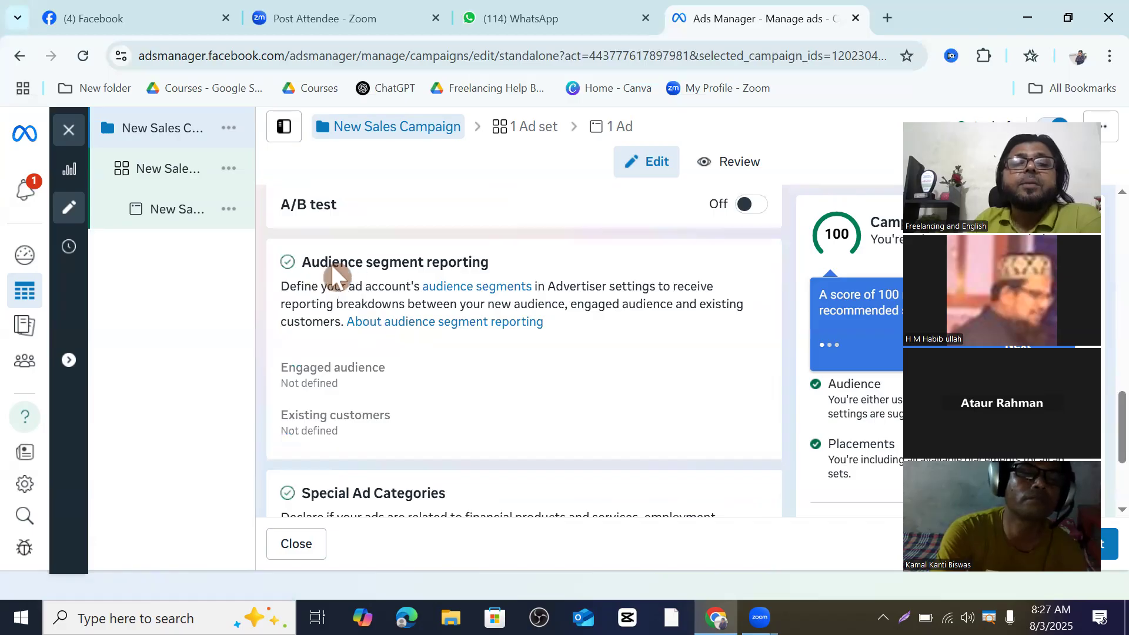
scroll(410, 299, "down", 3)
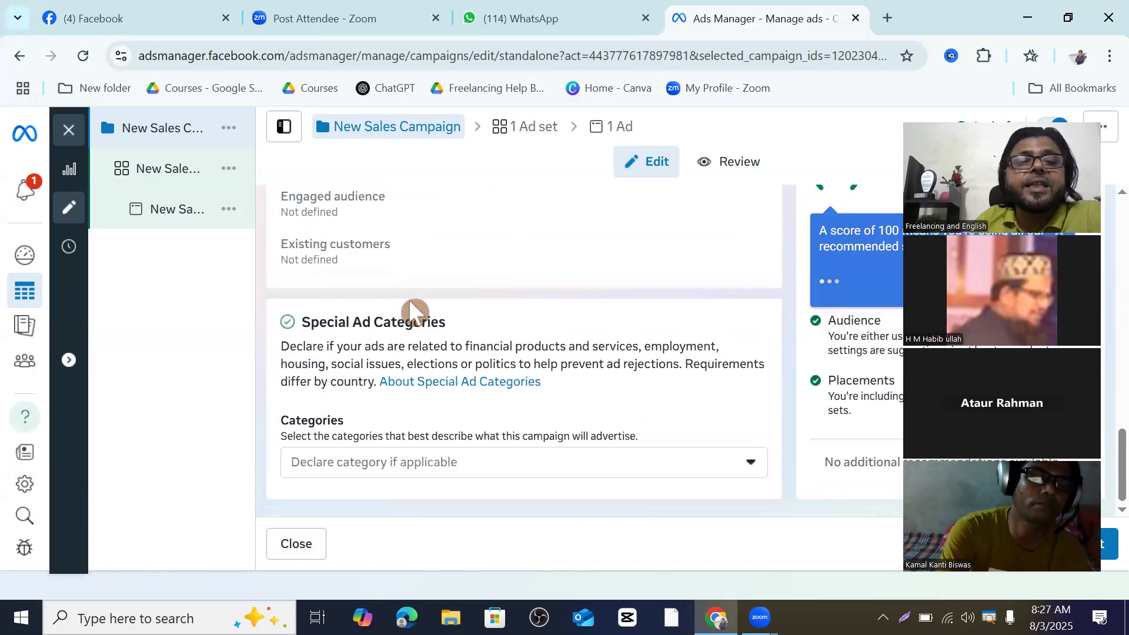
scroll(527, 365, "up", 2)
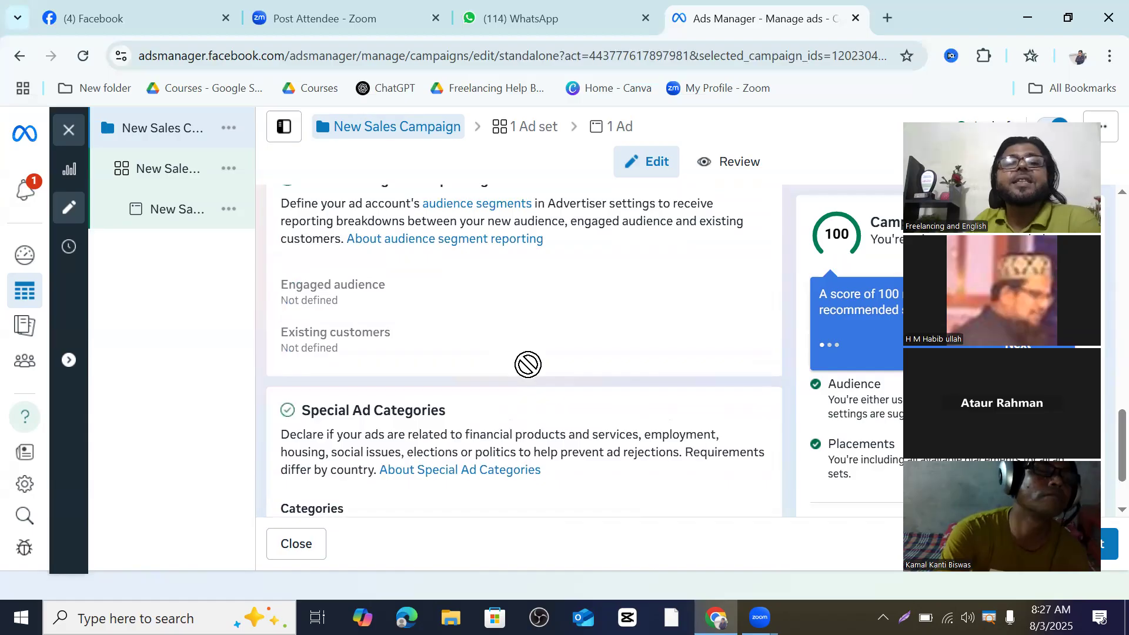
scroll(528, 365, "up", 4)
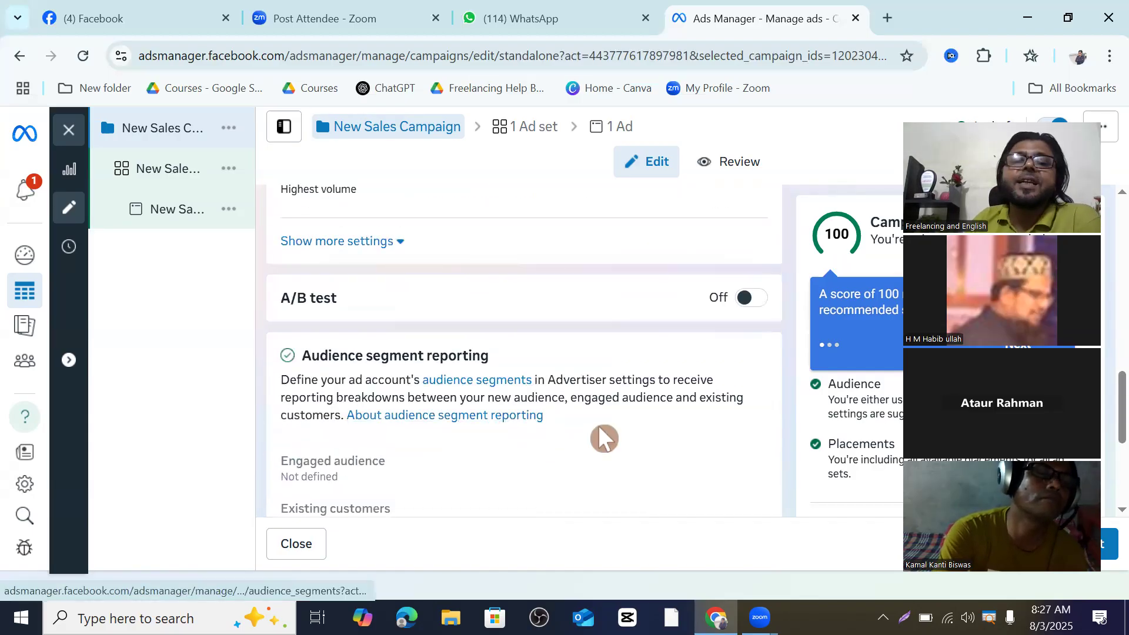
scroll(445, 450, "down", 2)
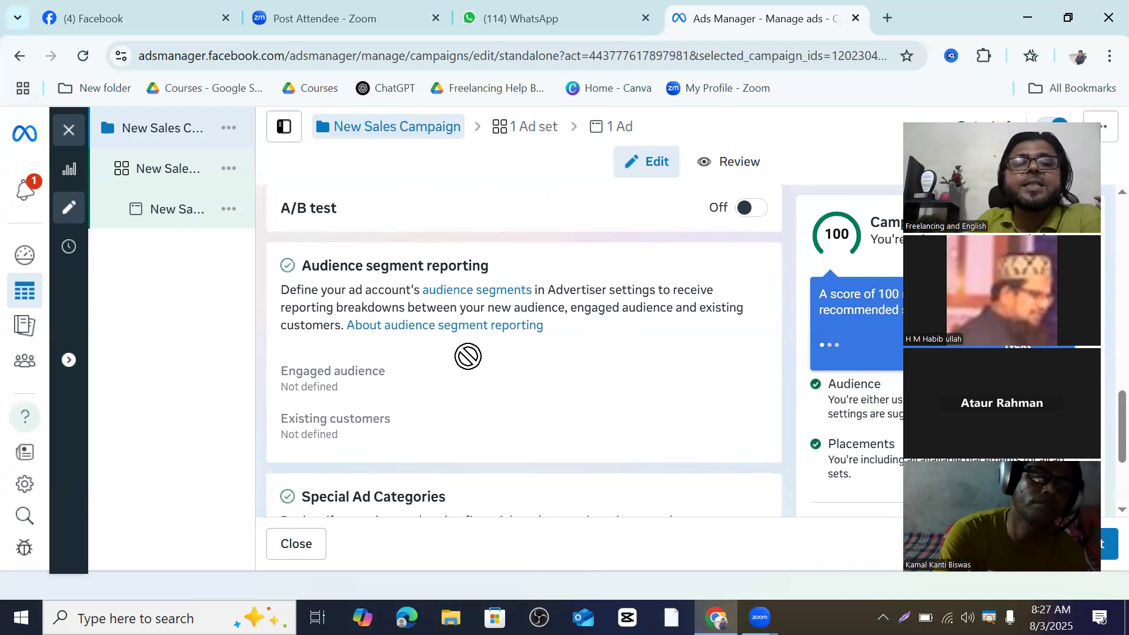
scroll(468, 356, "down", 2)
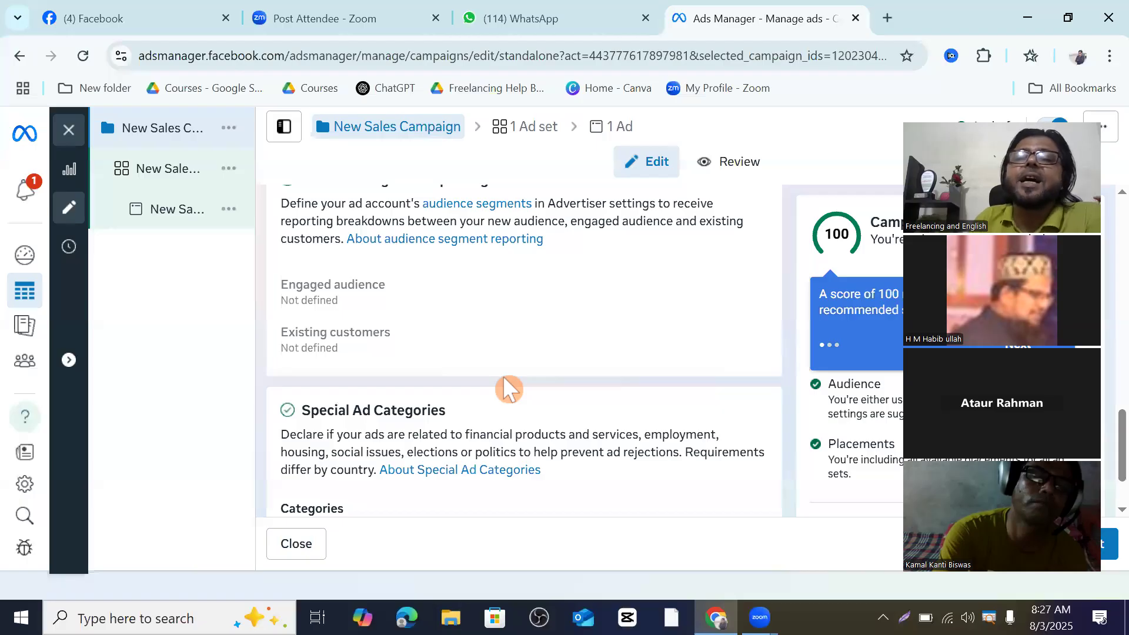
scroll(471, 302, "up", 2)
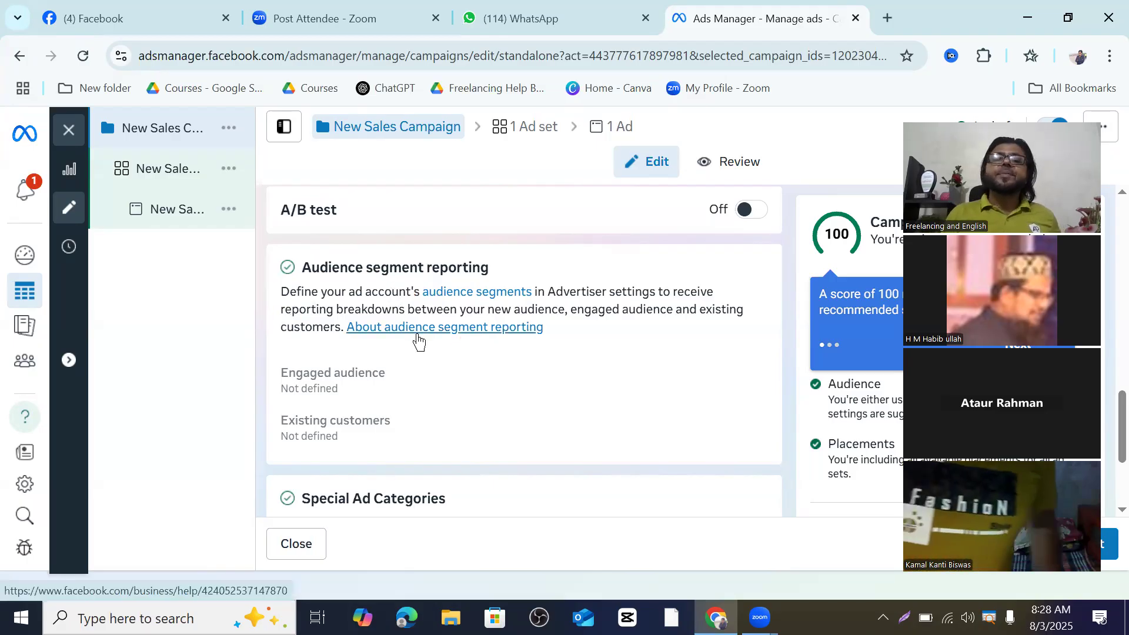
scroll(416, 338, "down", 3)
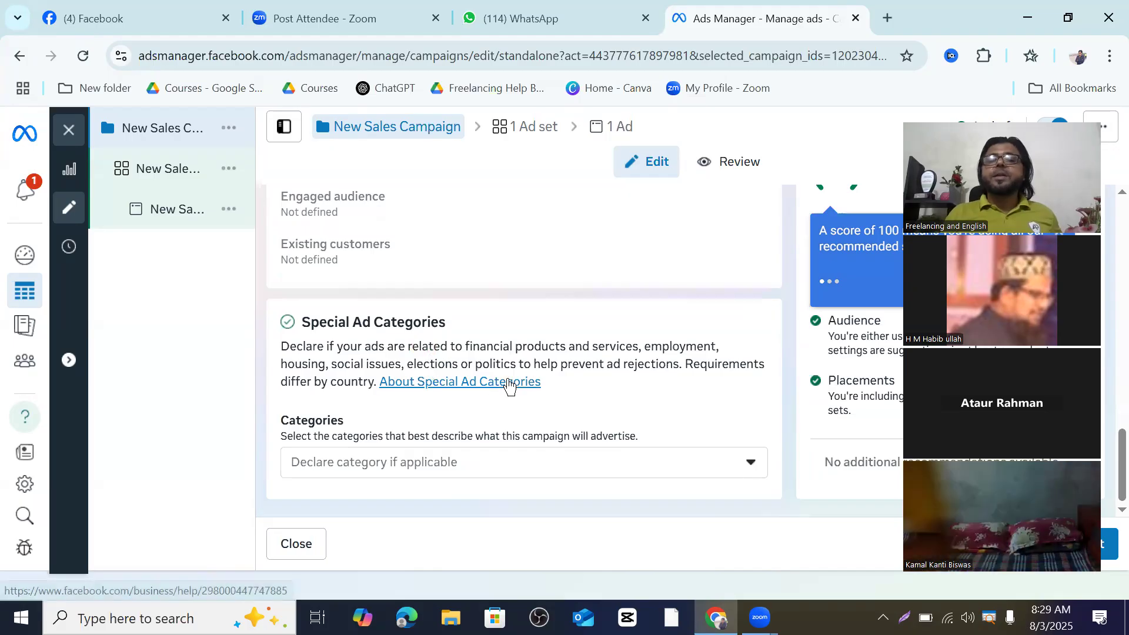
Open the campaign's ad set and examine the multiple and single options available for its conversion location.
left_click(164, 175)
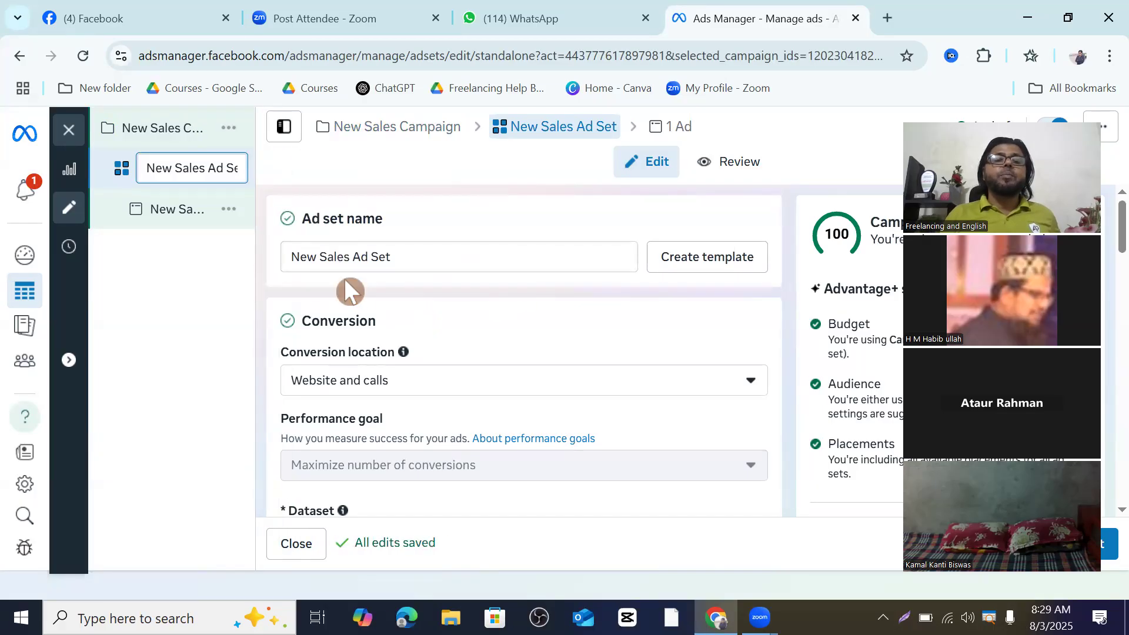
left_click(752, 386)
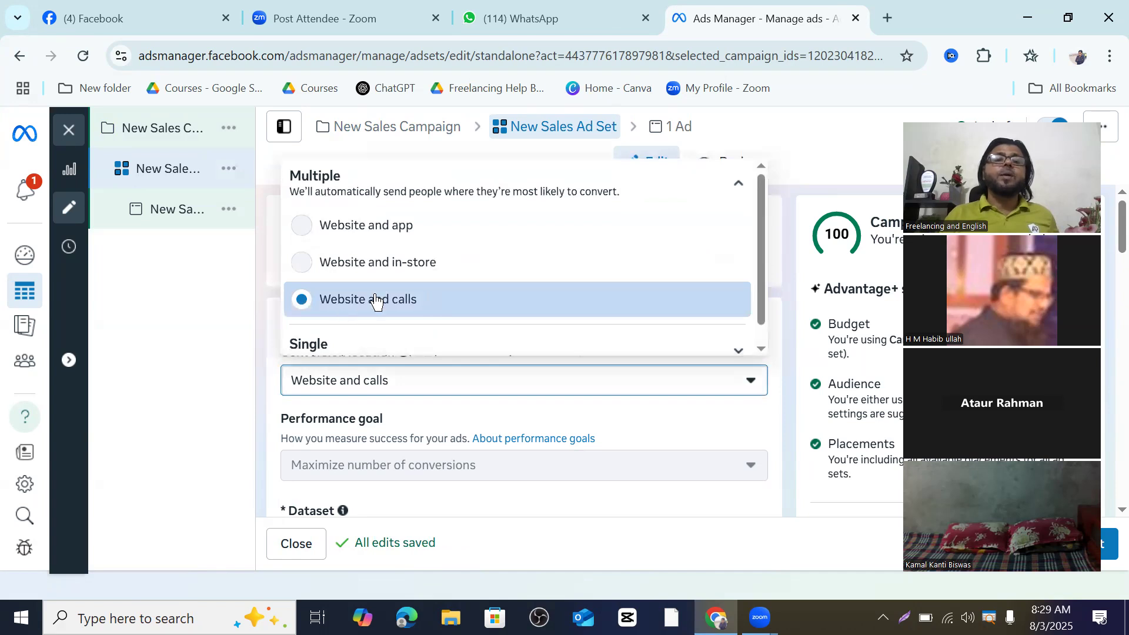
scroll(451, 285, "down", 1)
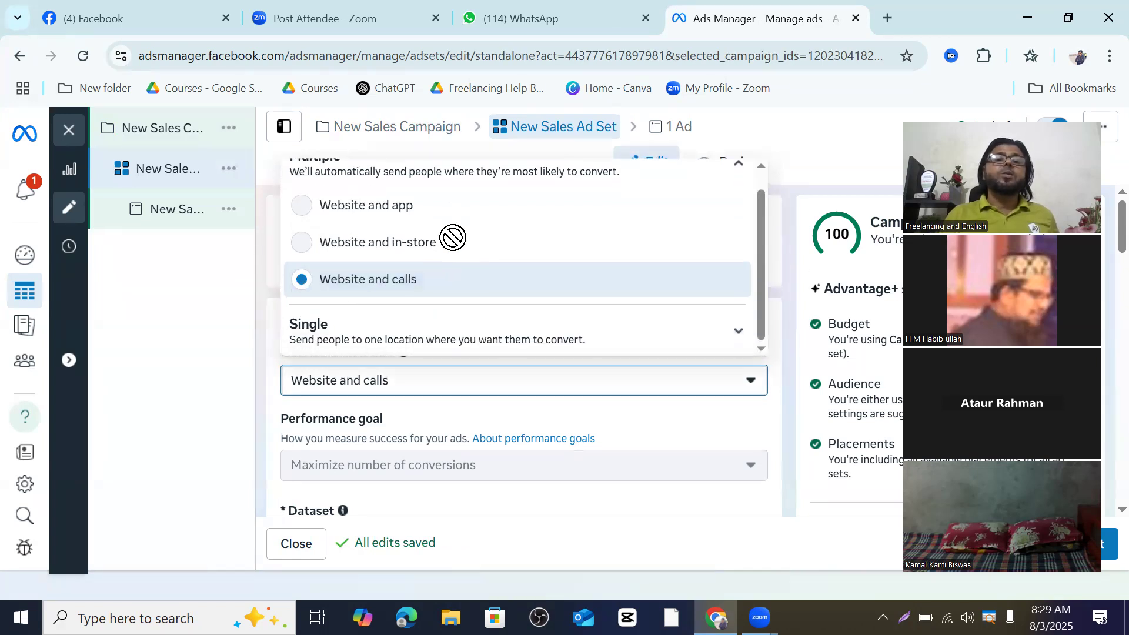
scroll(459, 276, "up", 1)
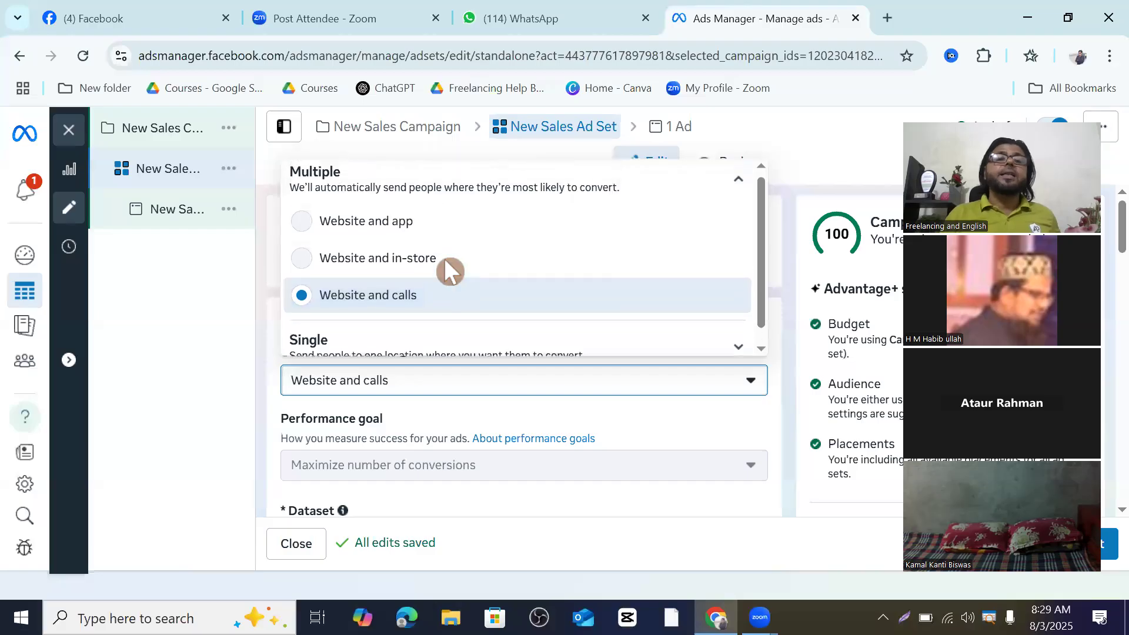
scroll(546, 250, "down", 1)
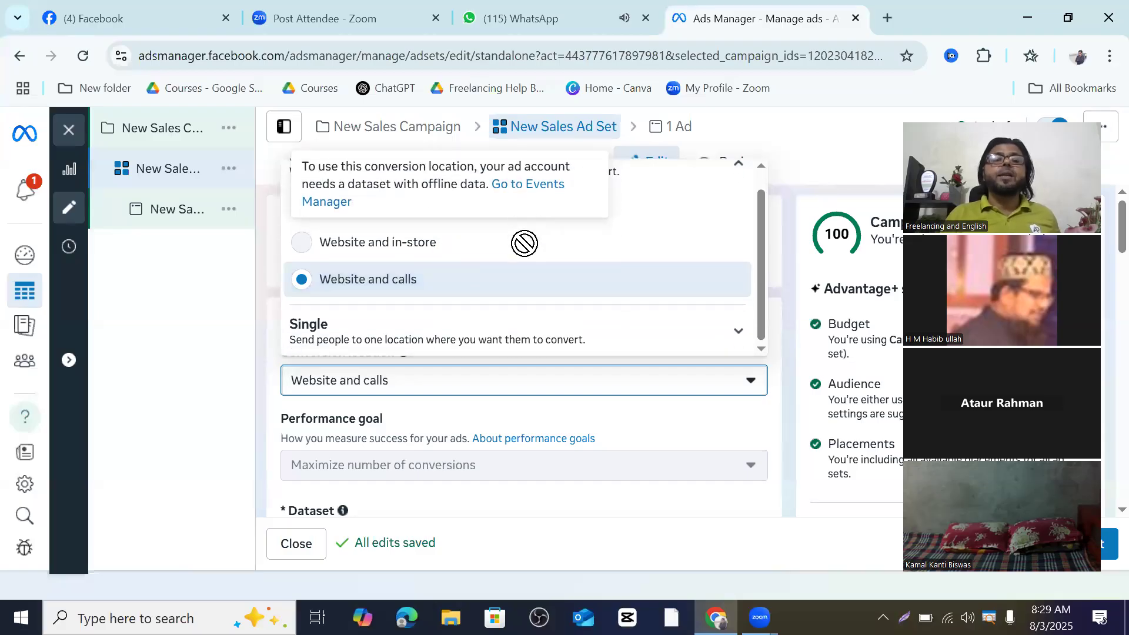
scroll(514, 244, "up", 1)
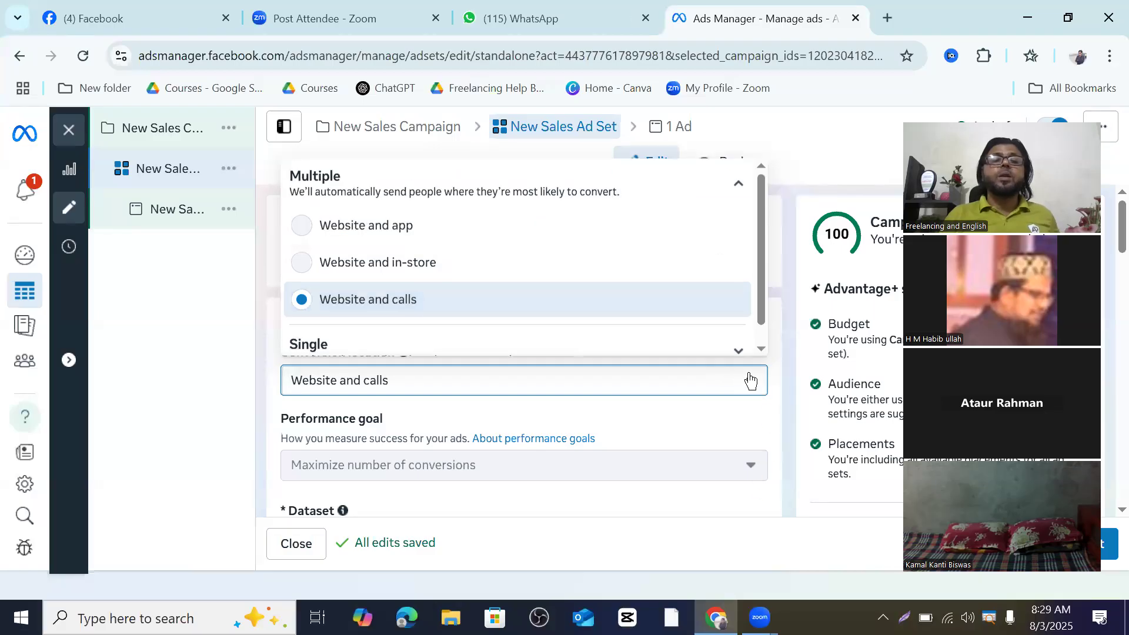
scroll(480, 273, "down", 1)
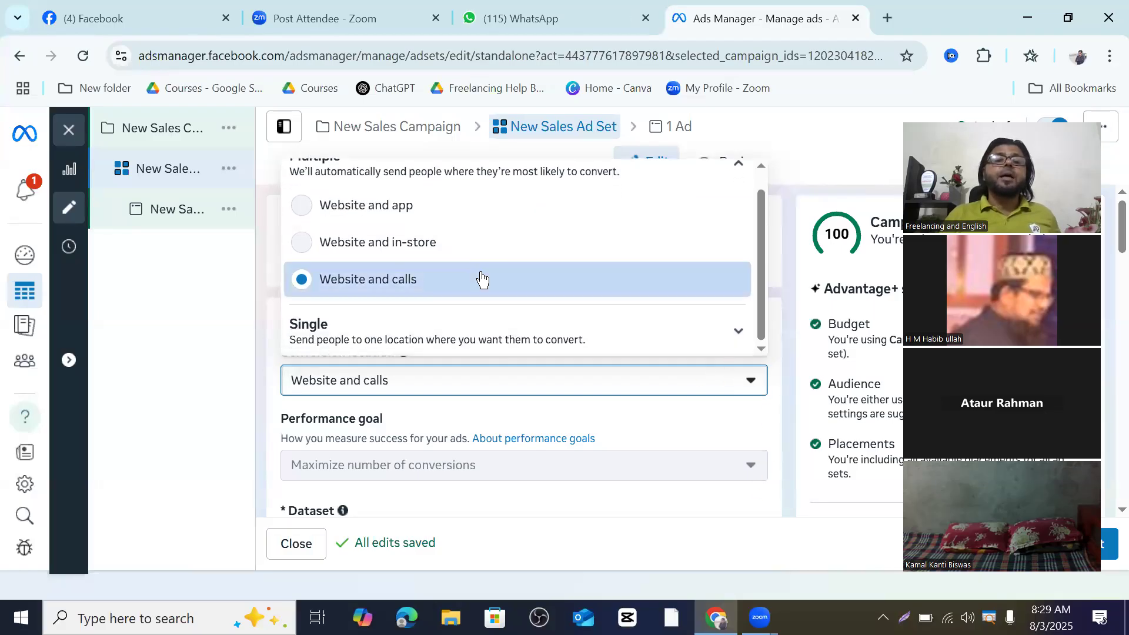
scroll(481, 276, "up", 1)
mouse_move(479, 269)
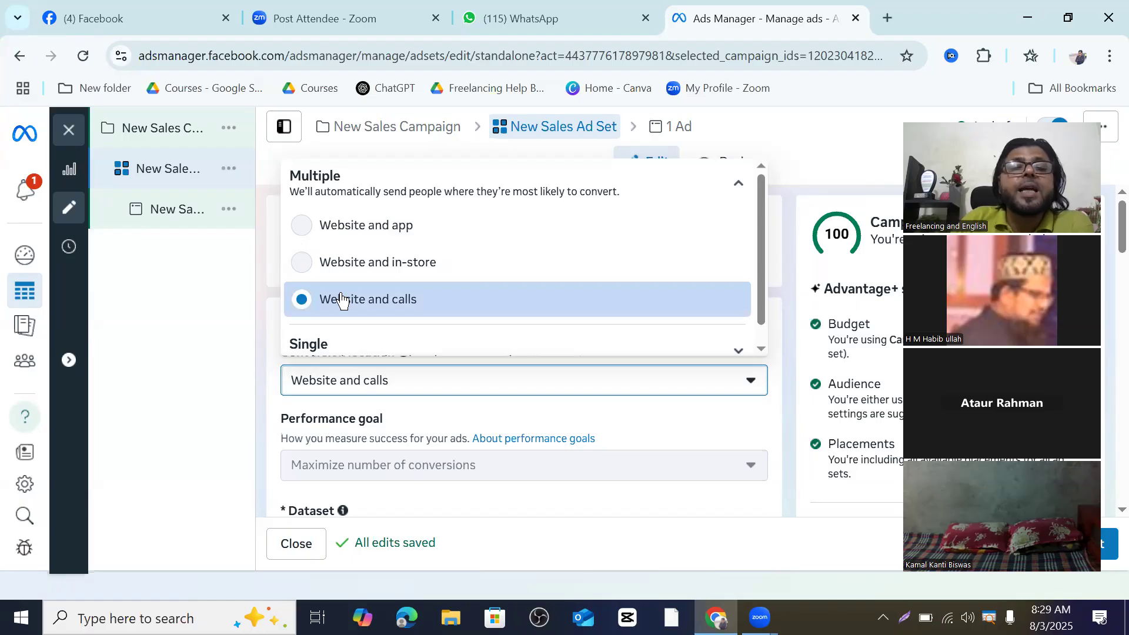
scroll(419, 303, "down", 1)
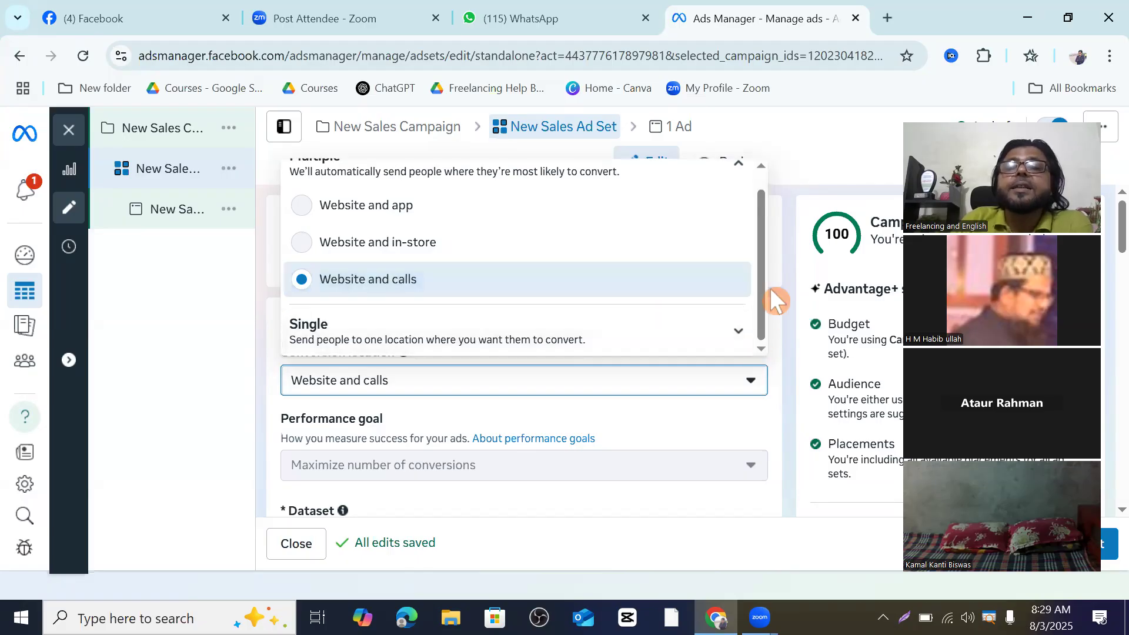
scroll(731, 201, "up", 2)
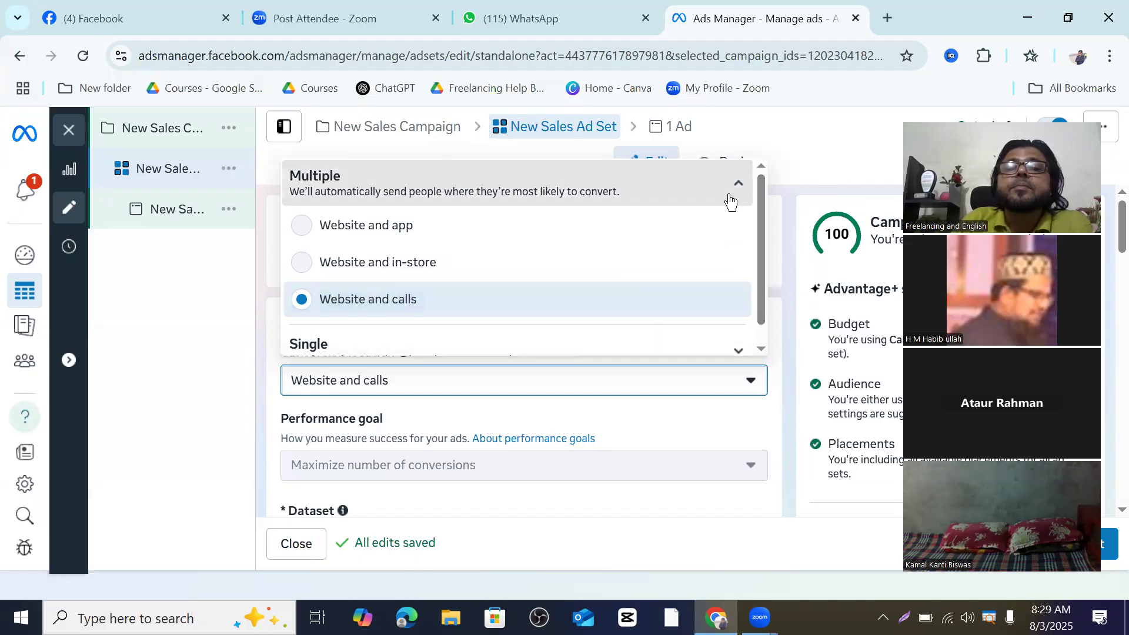
right_click(730, 196)
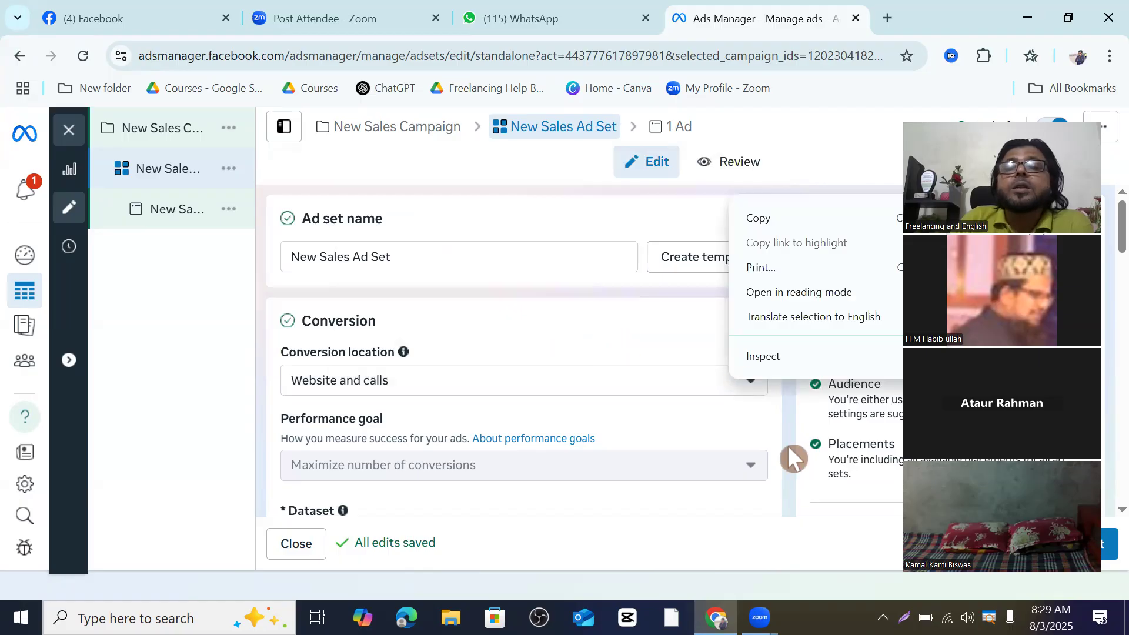
Reopen the ad set's conversion location choices and examine the Multiple options alongside the Single group.
left_click(528, 380)
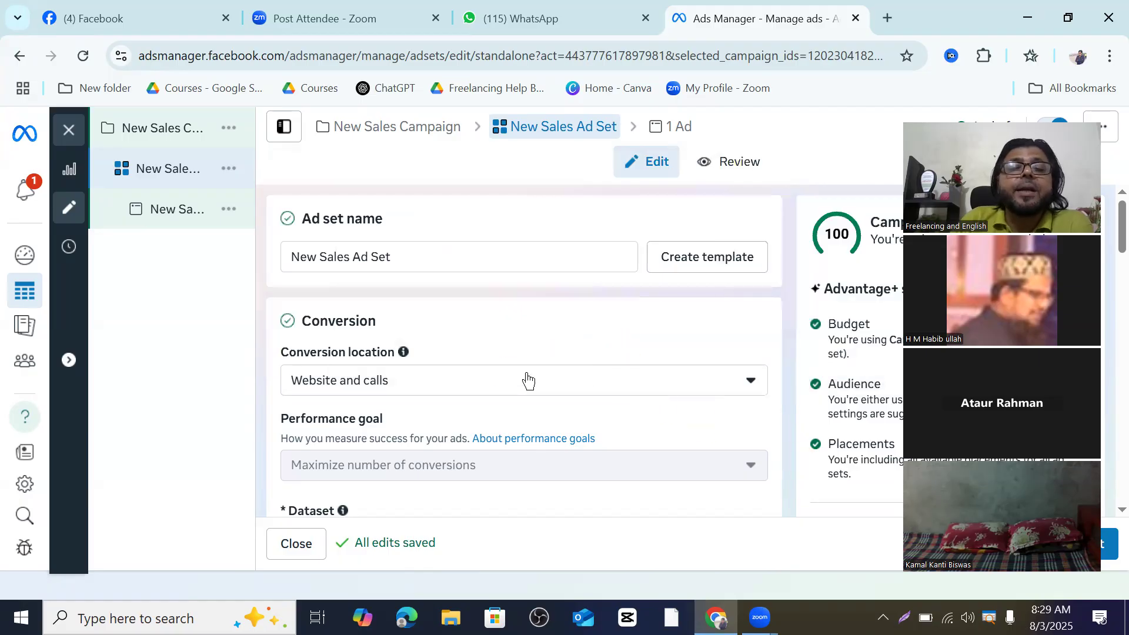
right_click(753, 382)
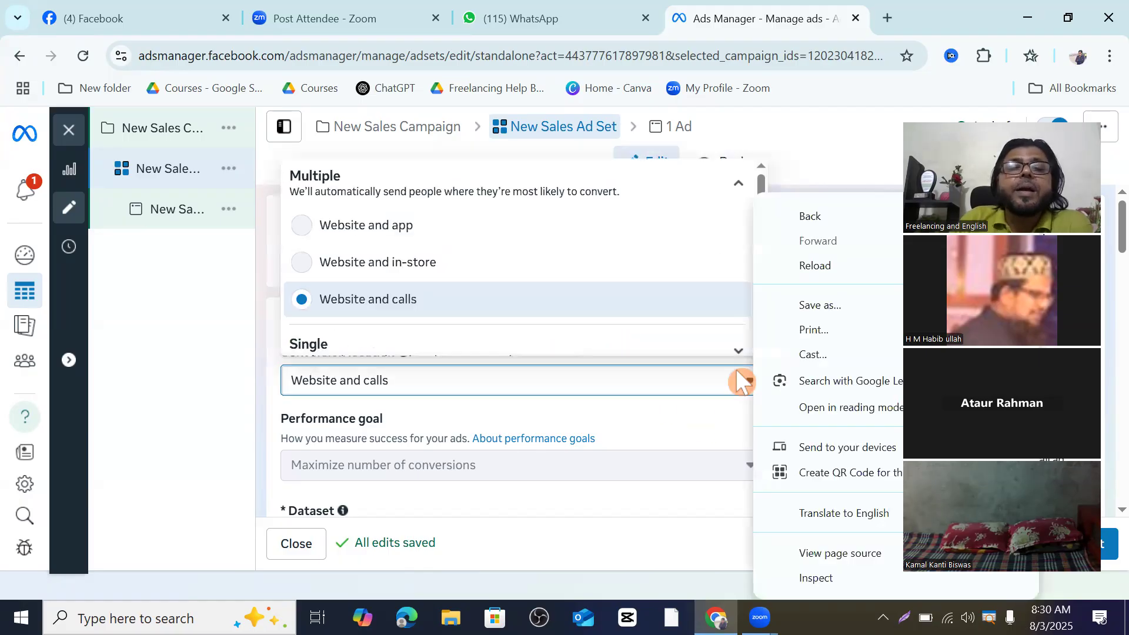
left_click(484, 269)
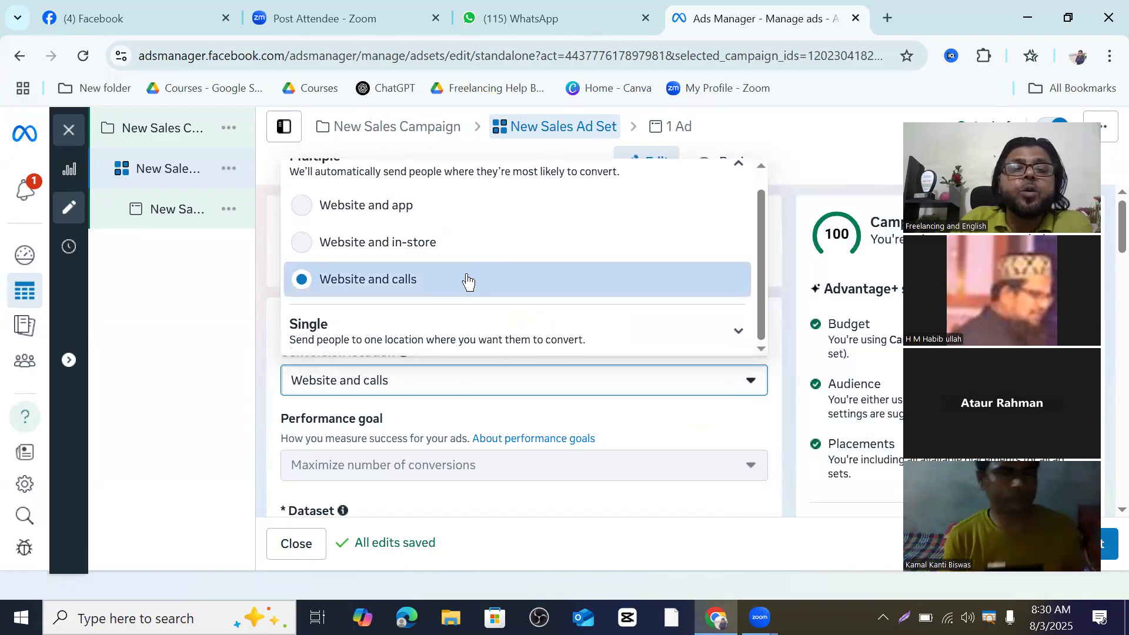
scroll(468, 274, "up", 1)
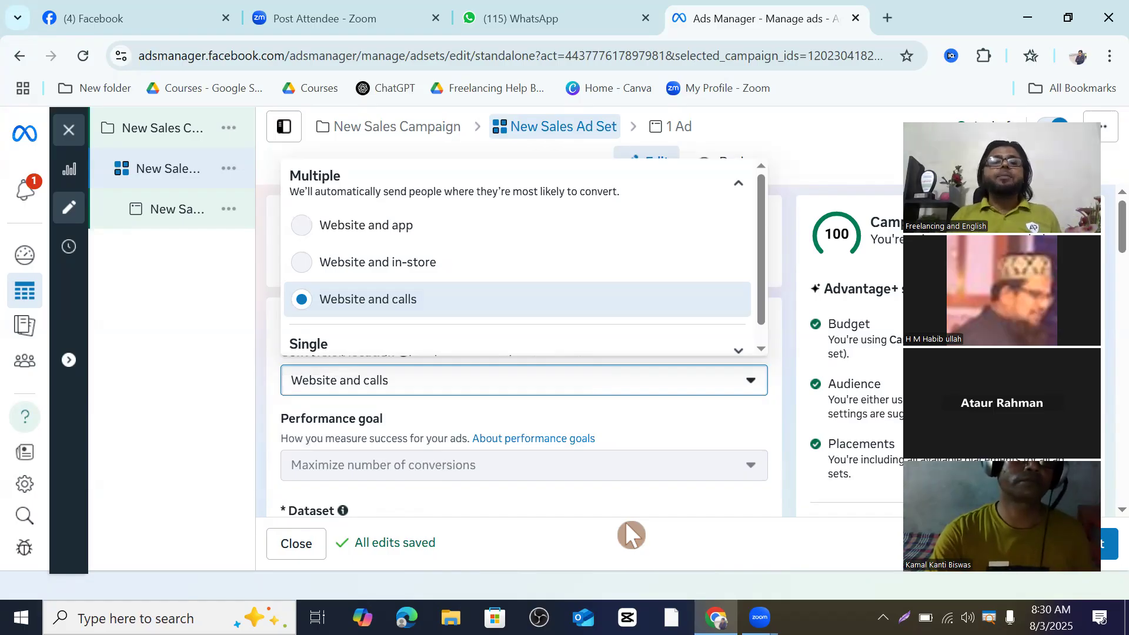
Review the rest of the ad set's settings, from performance goal, dataset and conversion event through schedule and audience to placements.
scroll(559, 515, "down", 3)
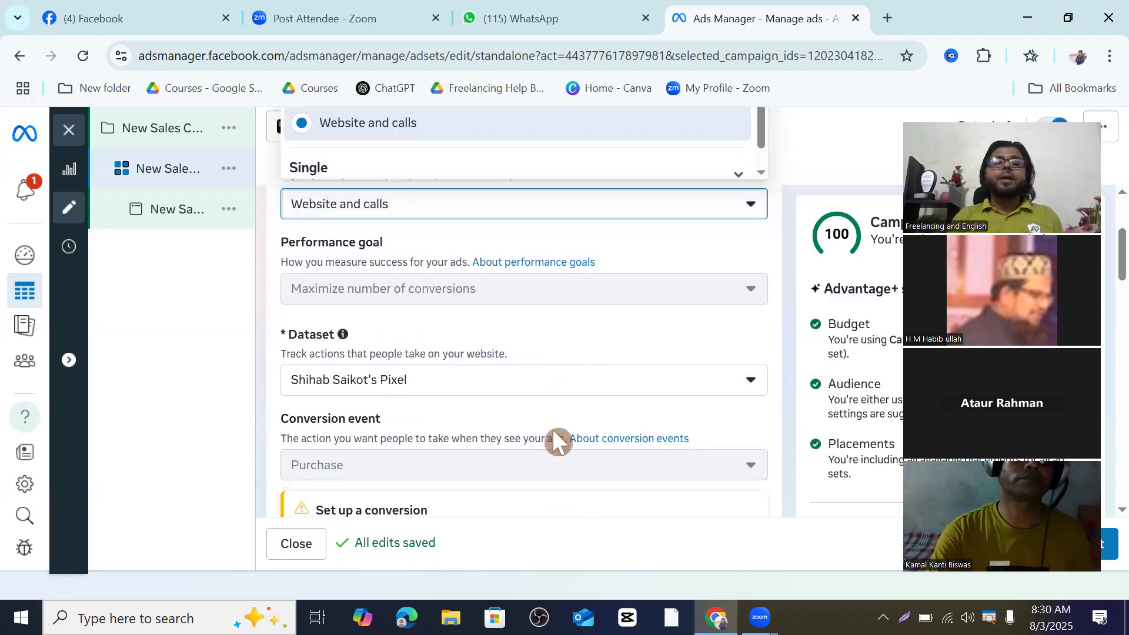
scroll(555, 441, "down", 3)
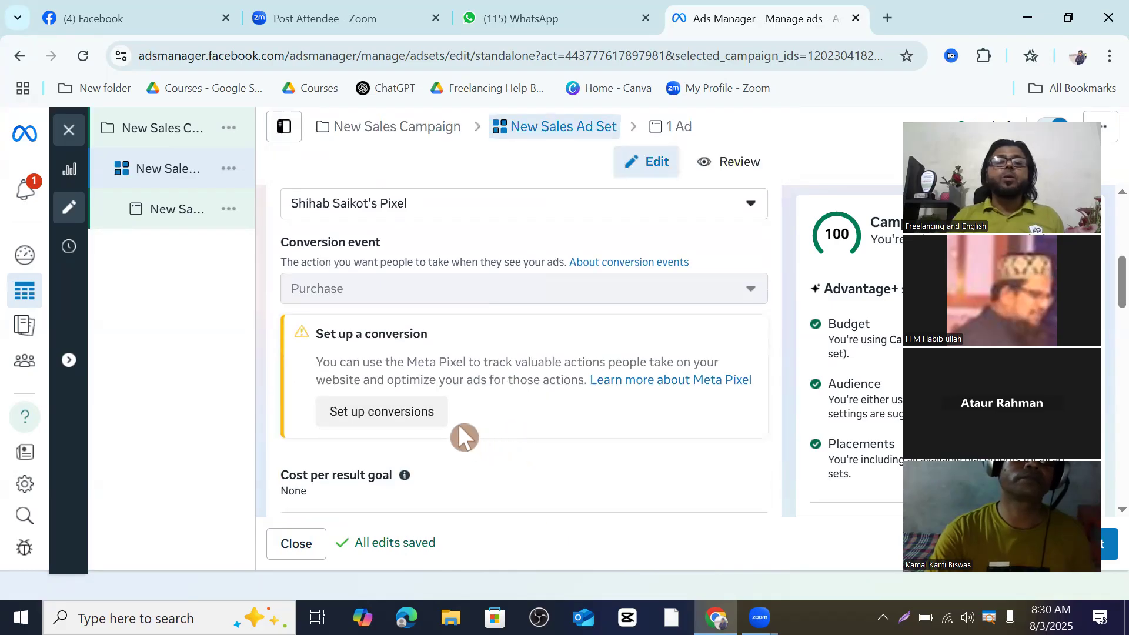
scroll(463, 436, "down", 3)
scroll(467, 411, "down", 10)
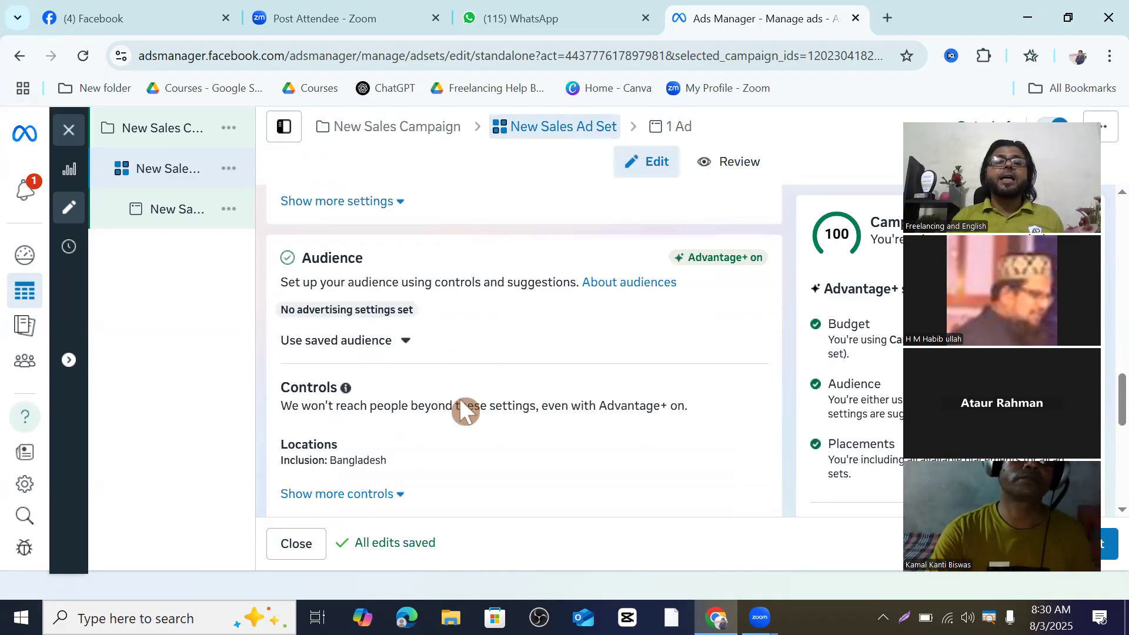
scroll(468, 405, "up", 5)
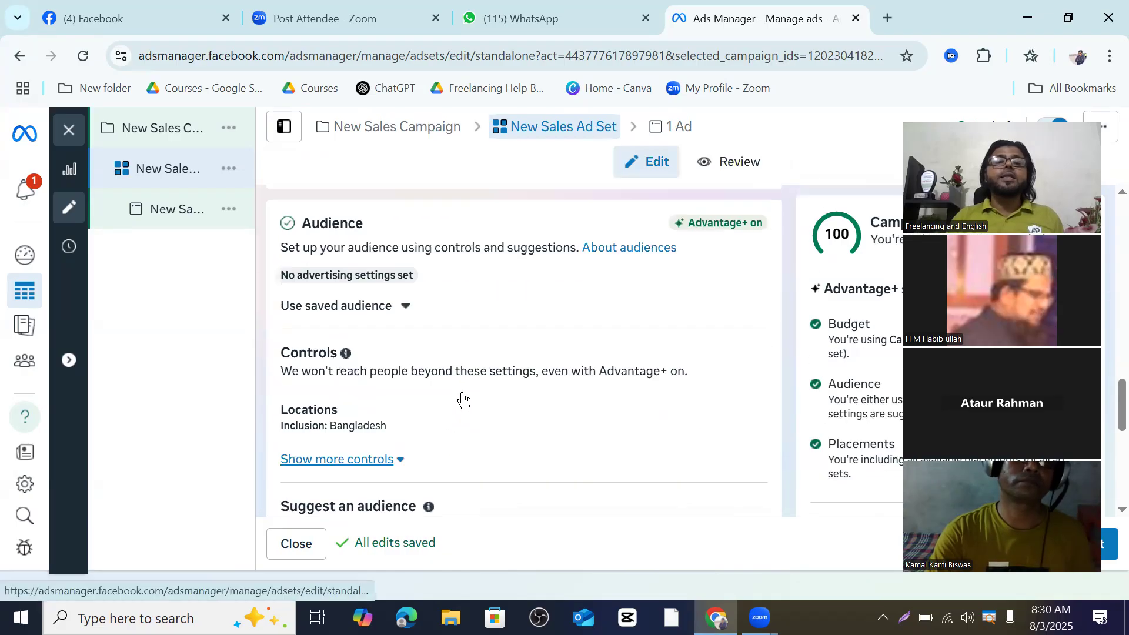
scroll(471, 389, "down", 2)
scroll(474, 394, "up", 2)
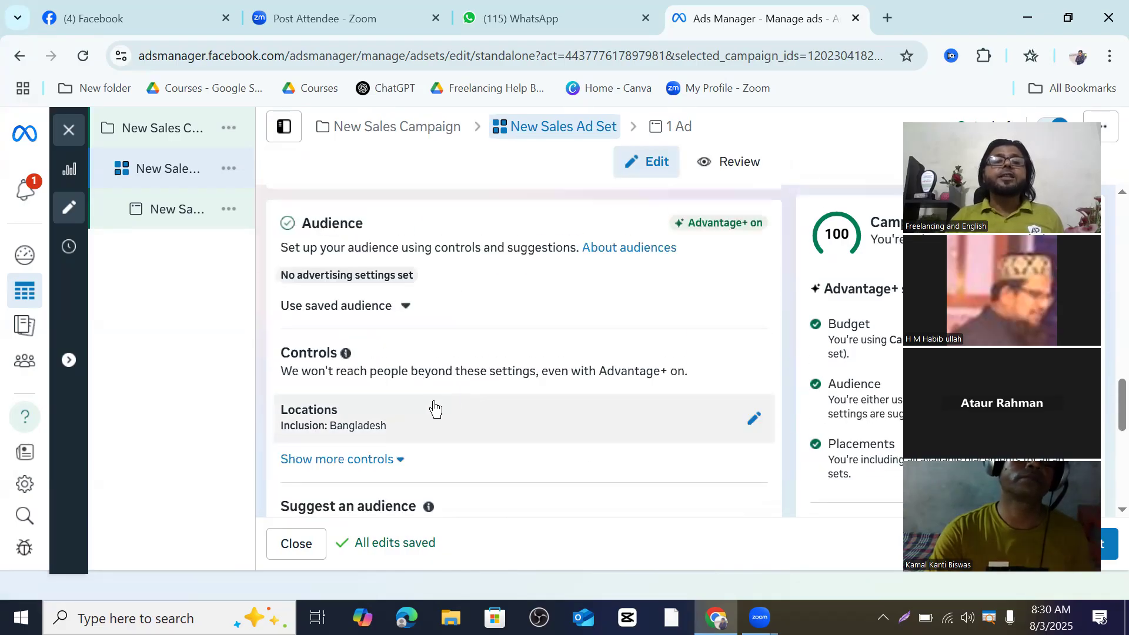
scroll(434, 406, "up", 3)
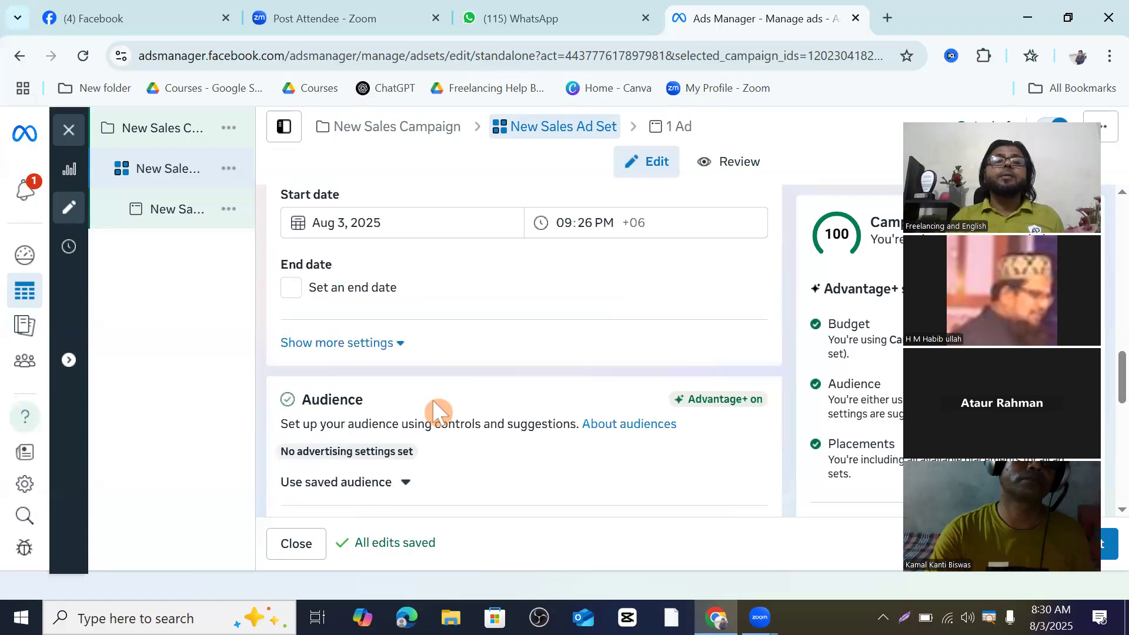
scroll(435, 411, "up", 4)
scroll(435, 412, "down", 4)
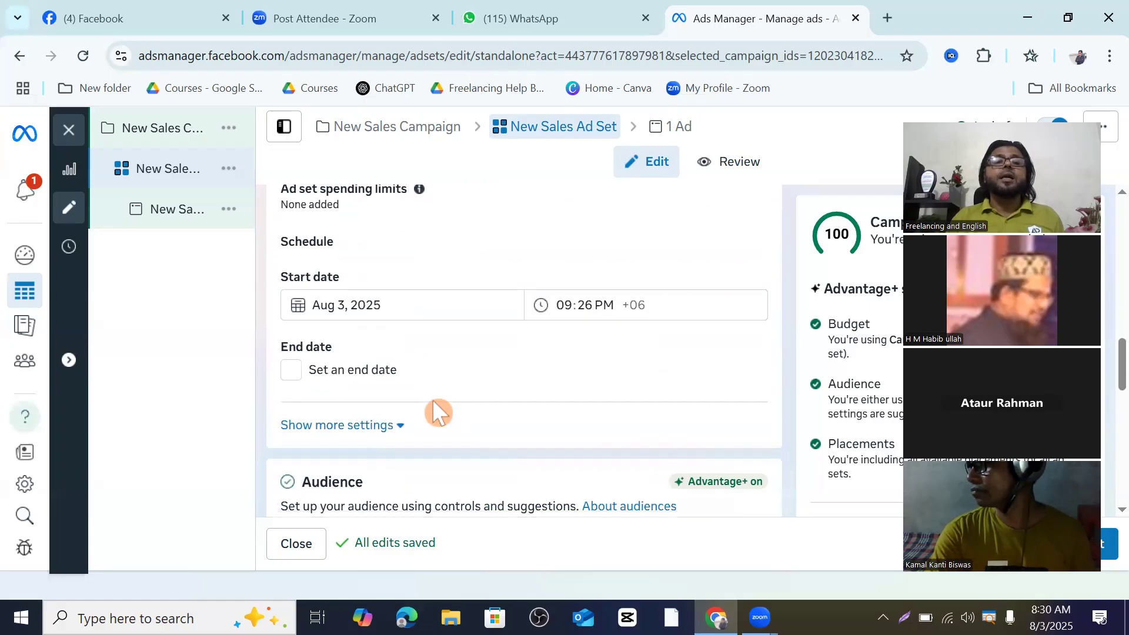
scroll(353, 276, "down", 3)
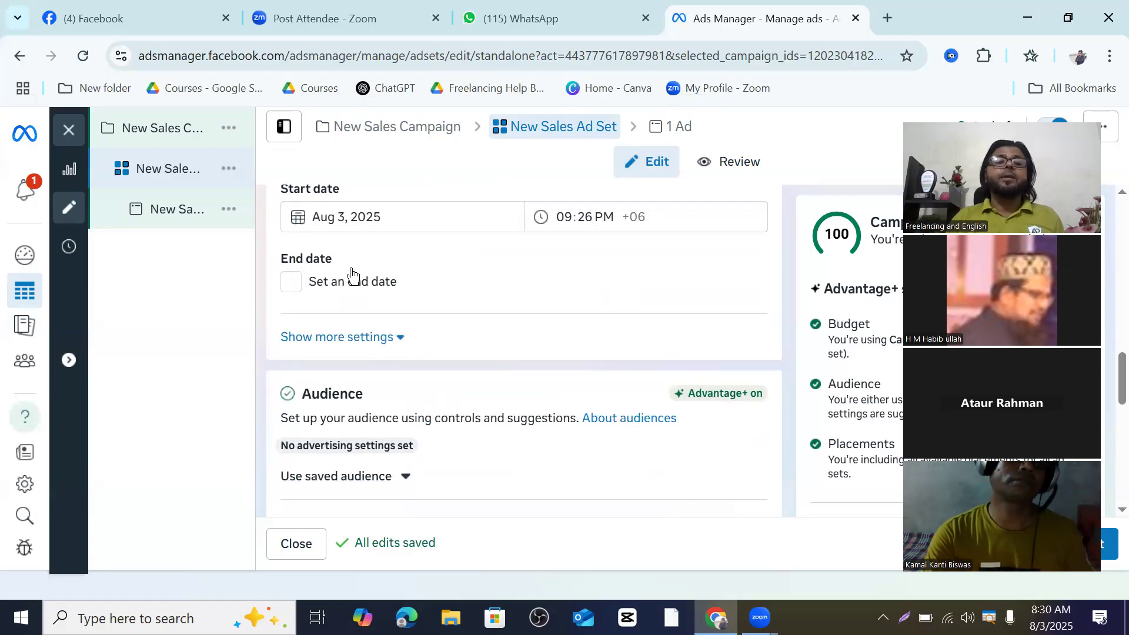
scroll(371, 342, "down", 5)
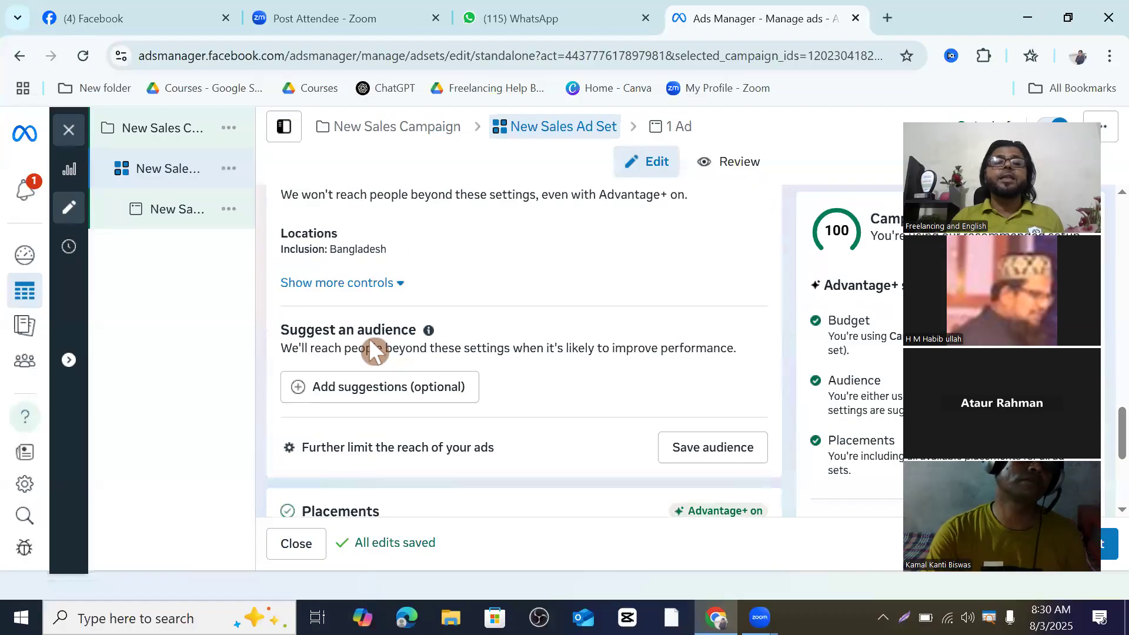
scroll(371, 344, "up", 3)
scroll(372, 346, "down", 6)
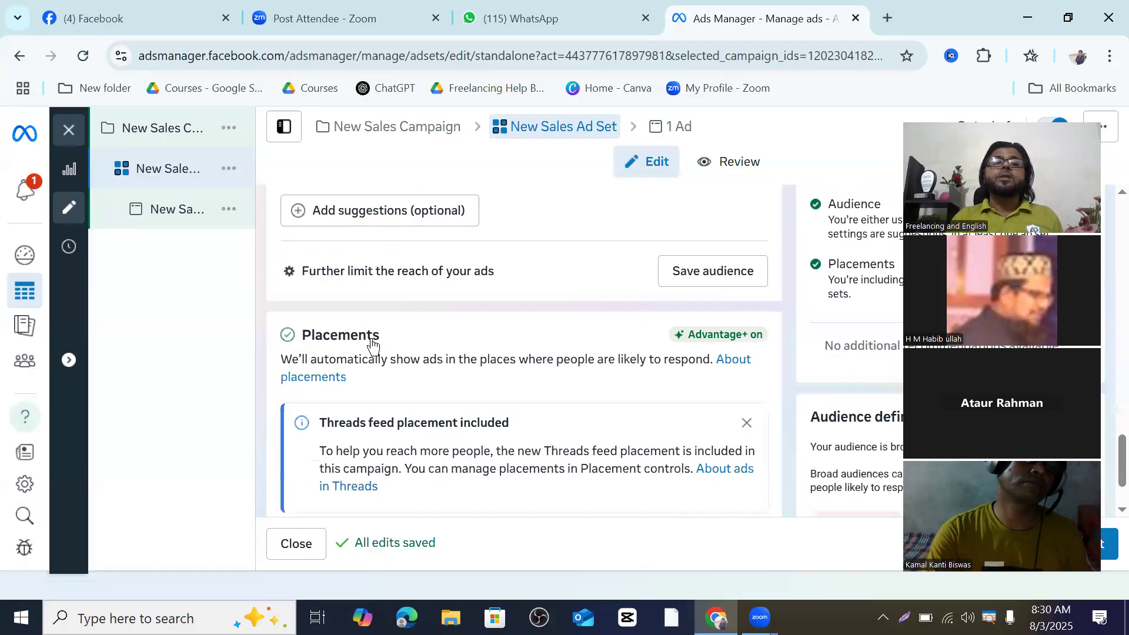
Open the New Sales Ad and review its partnership, identity, ad setup, creative source and format settings.
mouse_move(177, 200)
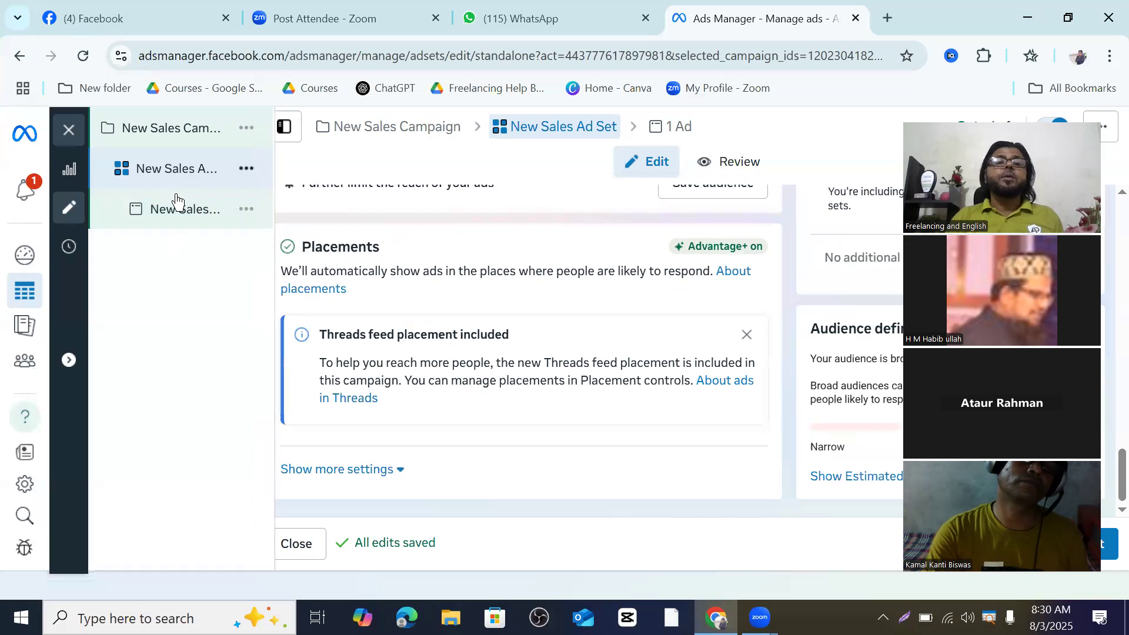
left_click(178, 216)
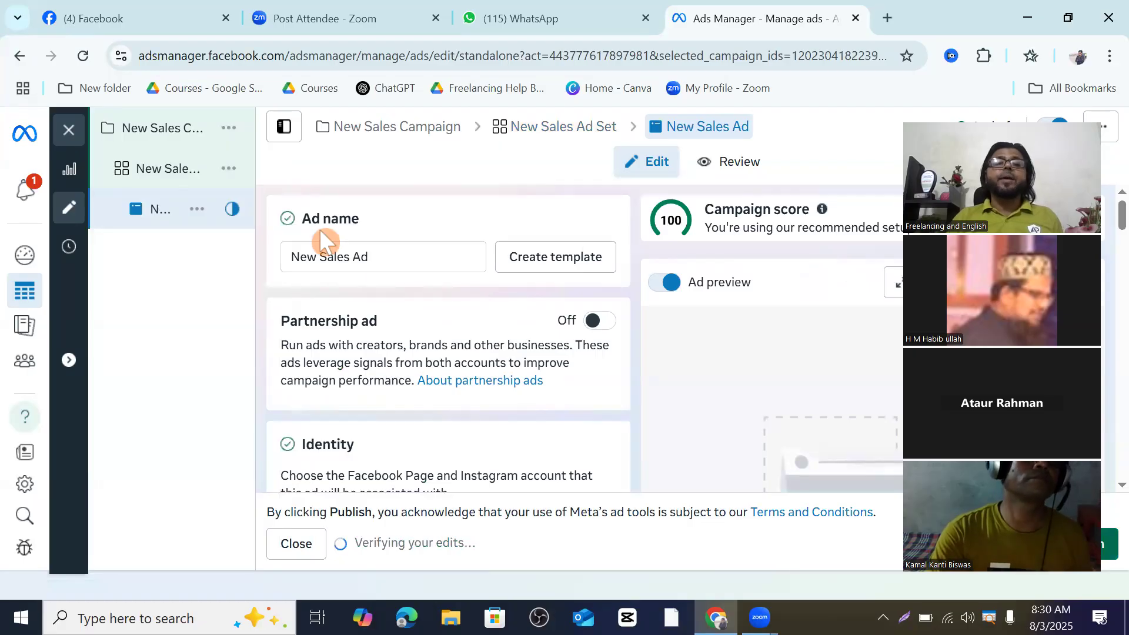
scroll(364, 365, "down", 3)
scroll(386, 358, "down", 5)
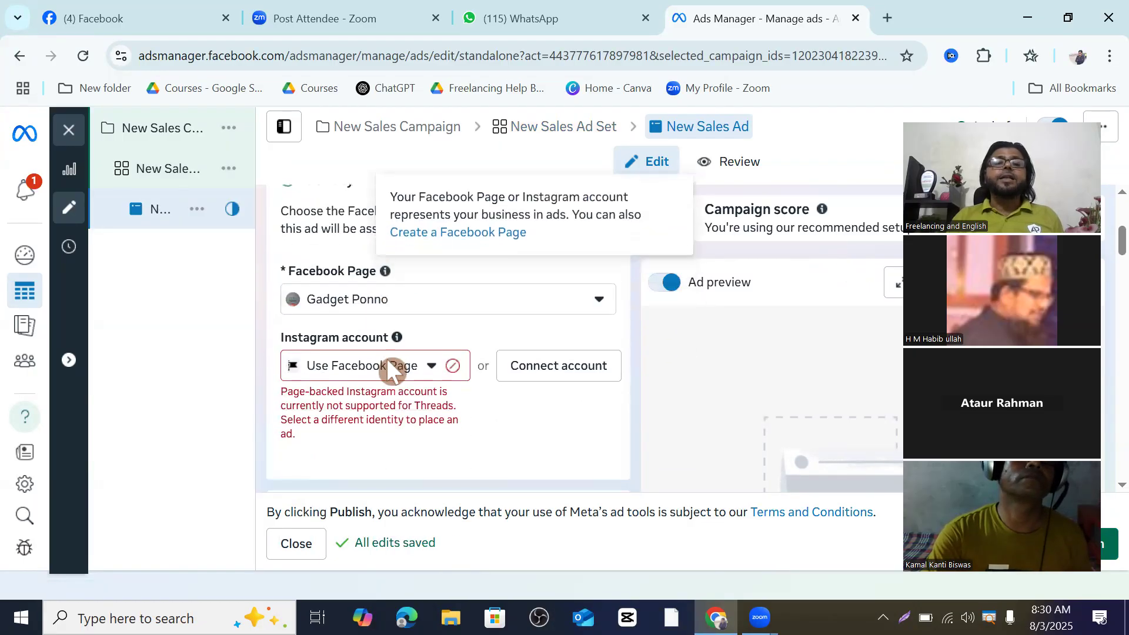
scroll(390, 304, "down", 2)
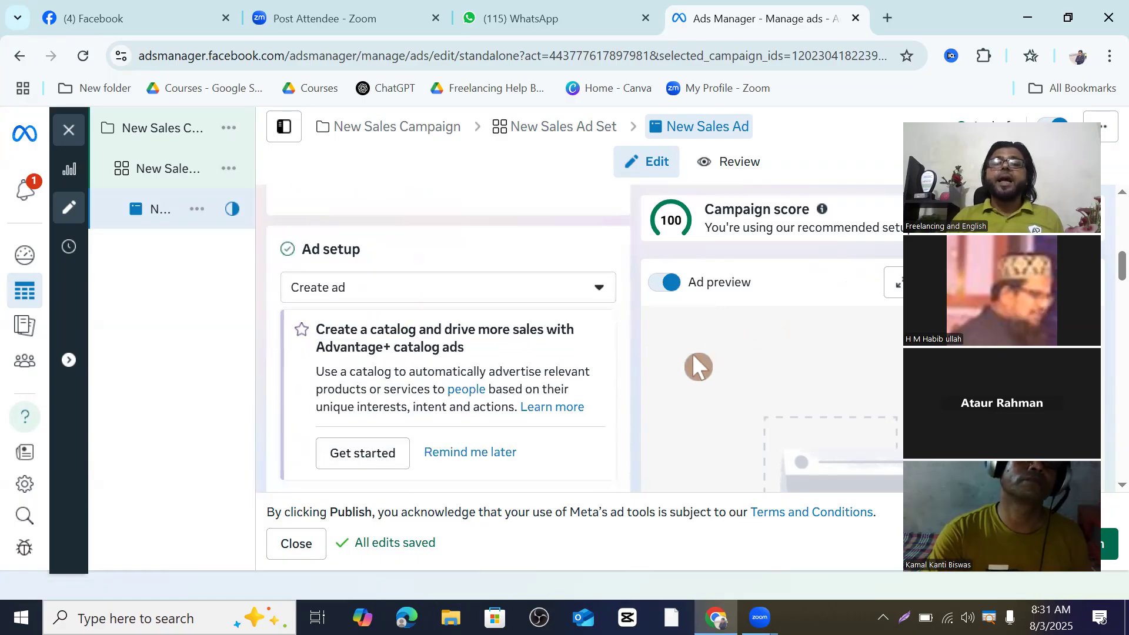
scroll(461, 358, "down", 5)
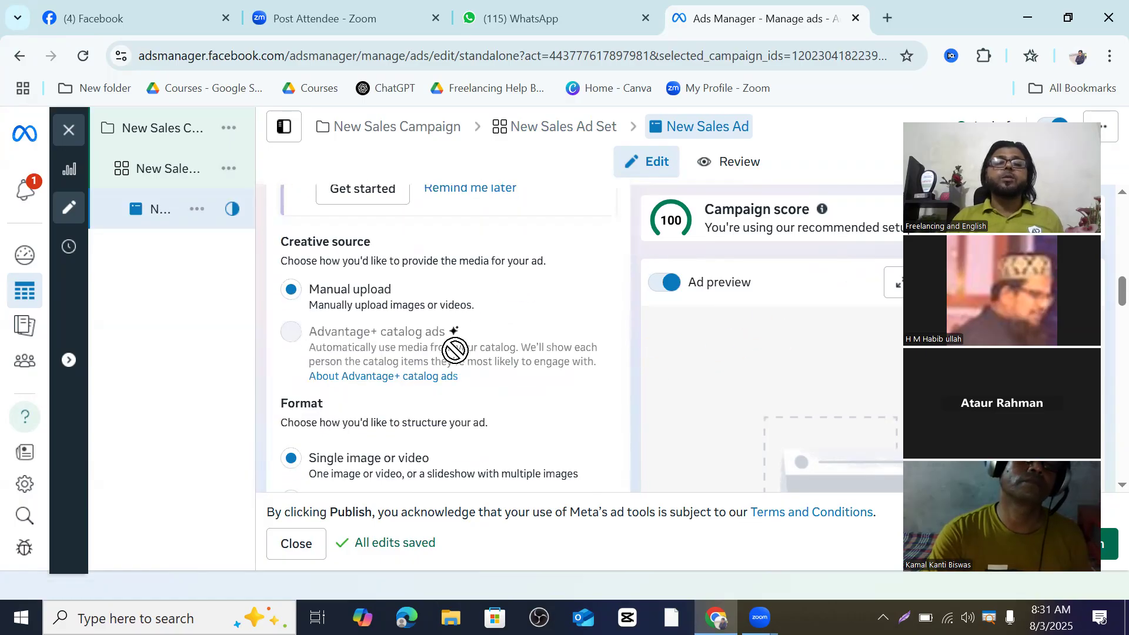
scroll(453, 349, "down", 3)
scroll(454, 350, "down", 3)
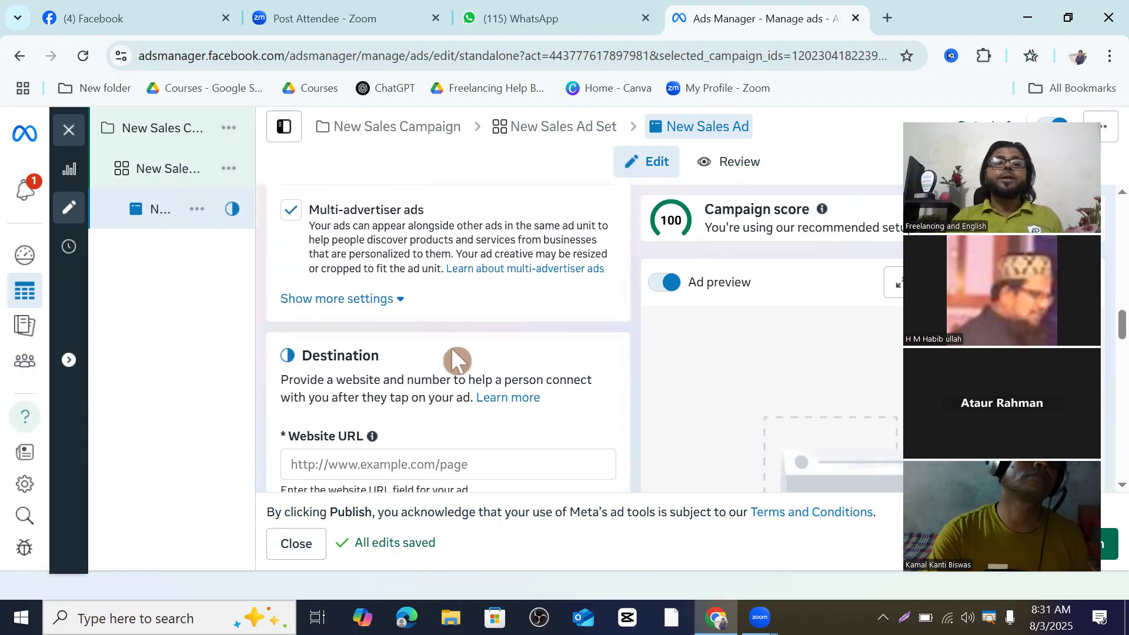
Examine the ad's destination fields for the website URL and call number, and its ad creative and tracking sections.
scroll(451, 347, "down", 2)
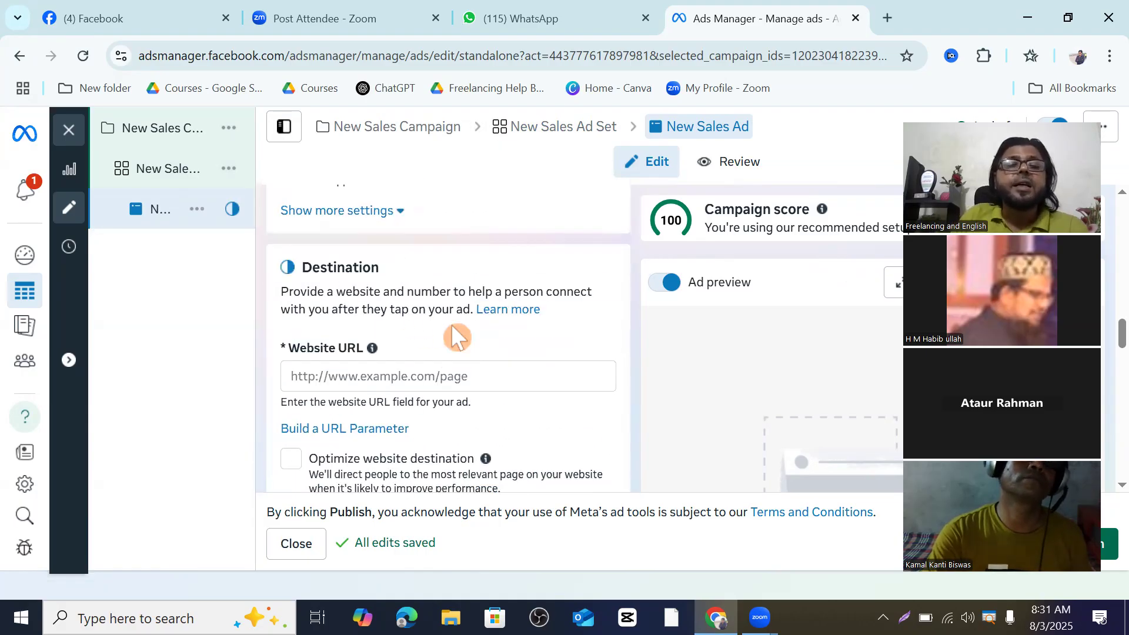
scroll(452, 329, "down", 2)
left_click(400, 296)
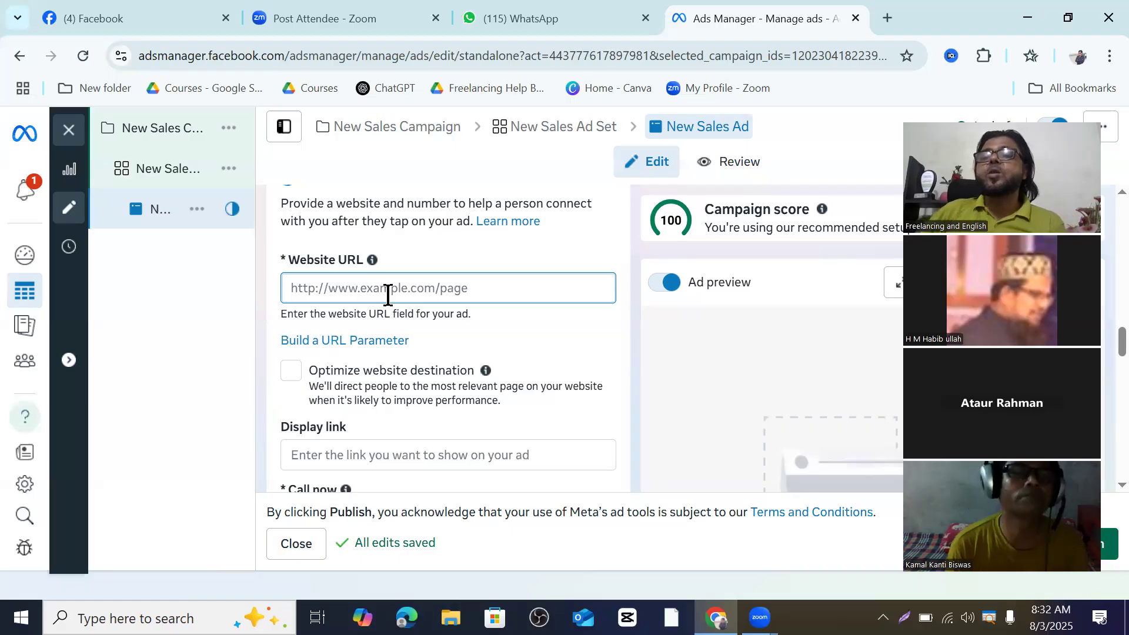
left_click(406, 321)
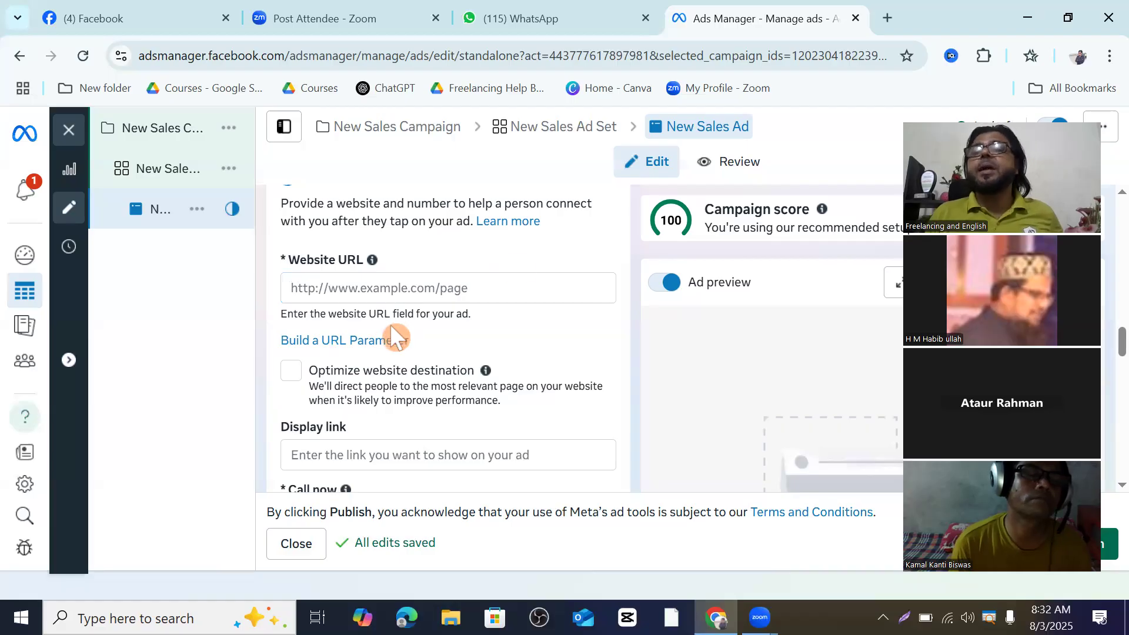
scroll(352, 306, "down", 3)
scroll(381, 276, "down", 1)
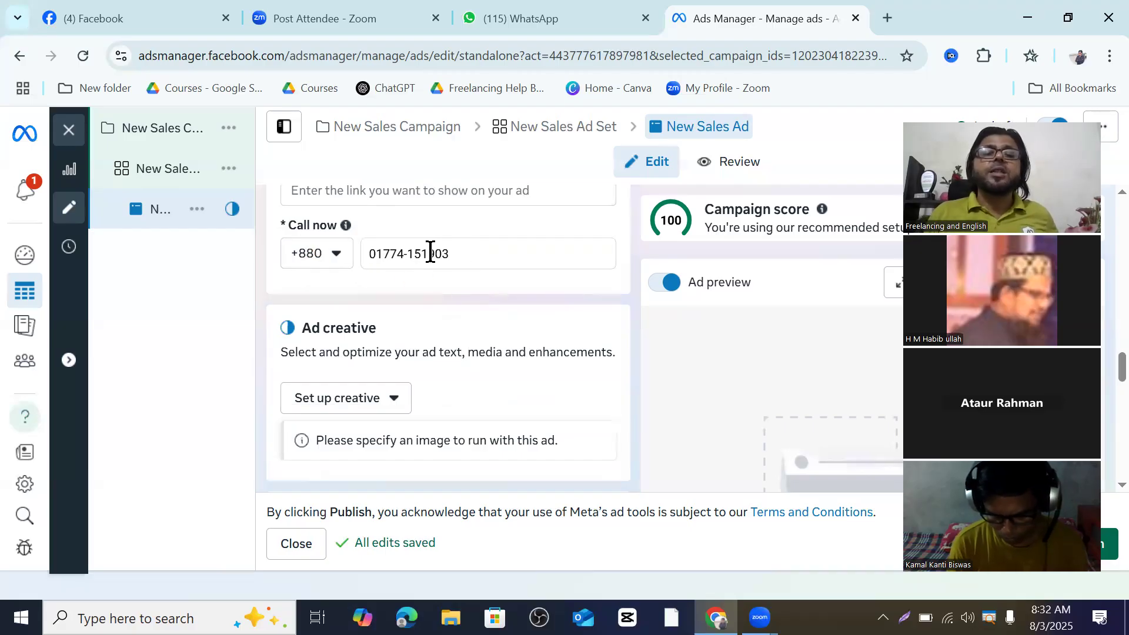
scroll(430, 252, "down", 10)
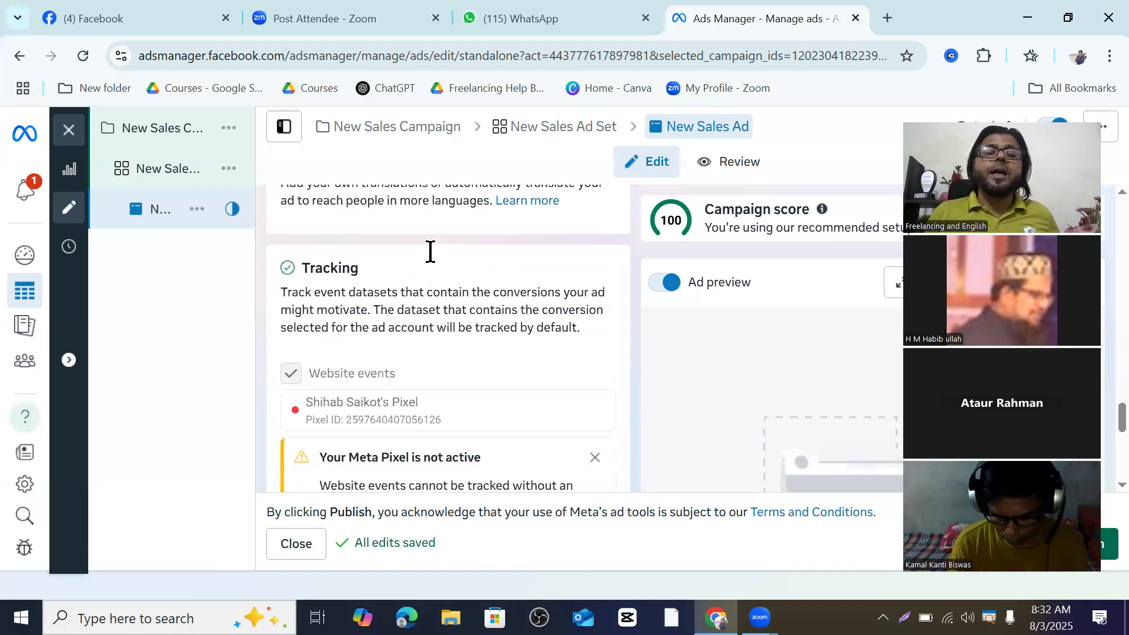
scroll(430, 253, "down", 4)
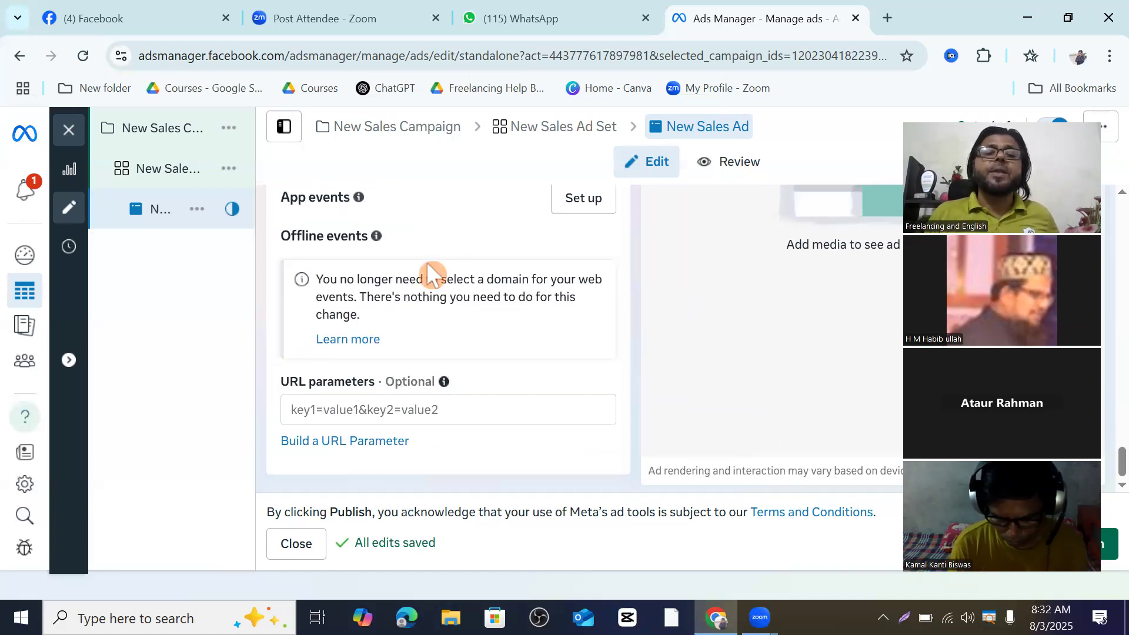
Go back over the ad's Facebook Page identity, catalog suggestion, creative source, format and multi-advertiser settings.
scroll(425, 263, "up", 6)
scroll(426, 282, "up", 15)
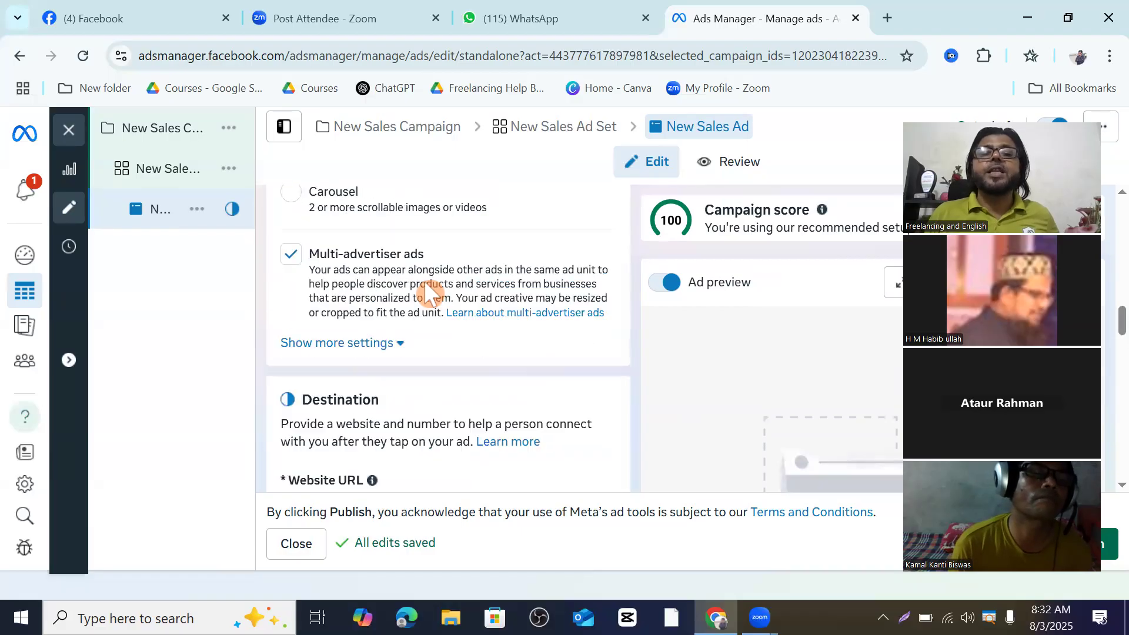
scroll(435, 264, "up", 6)
scroll(435, 265, "down", 7)
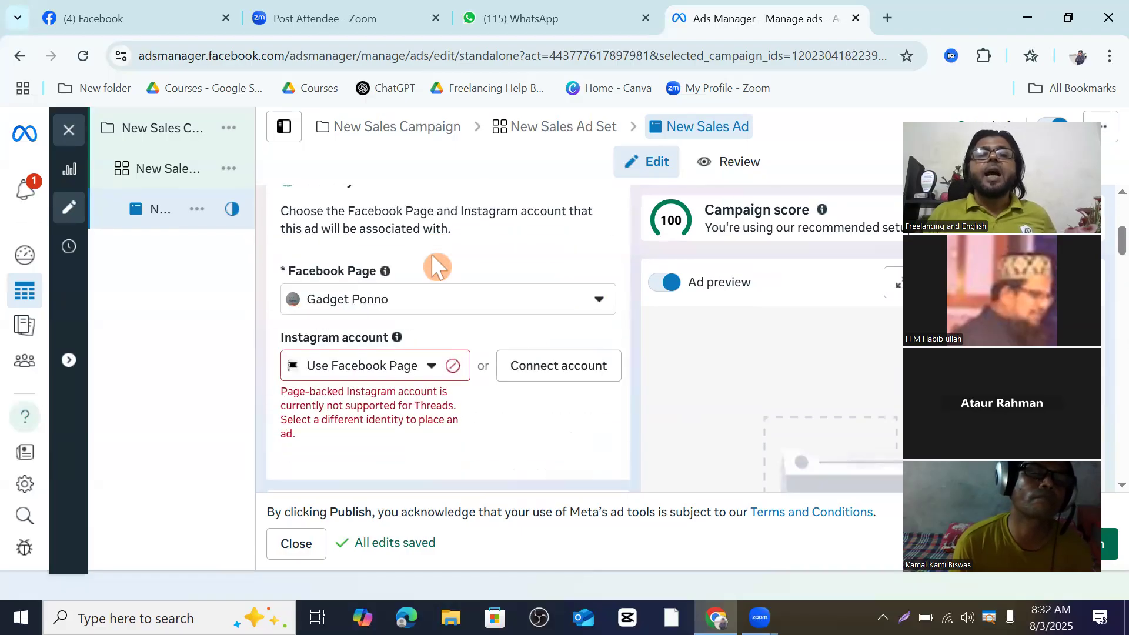
scroll(436, 266, "up", 3)
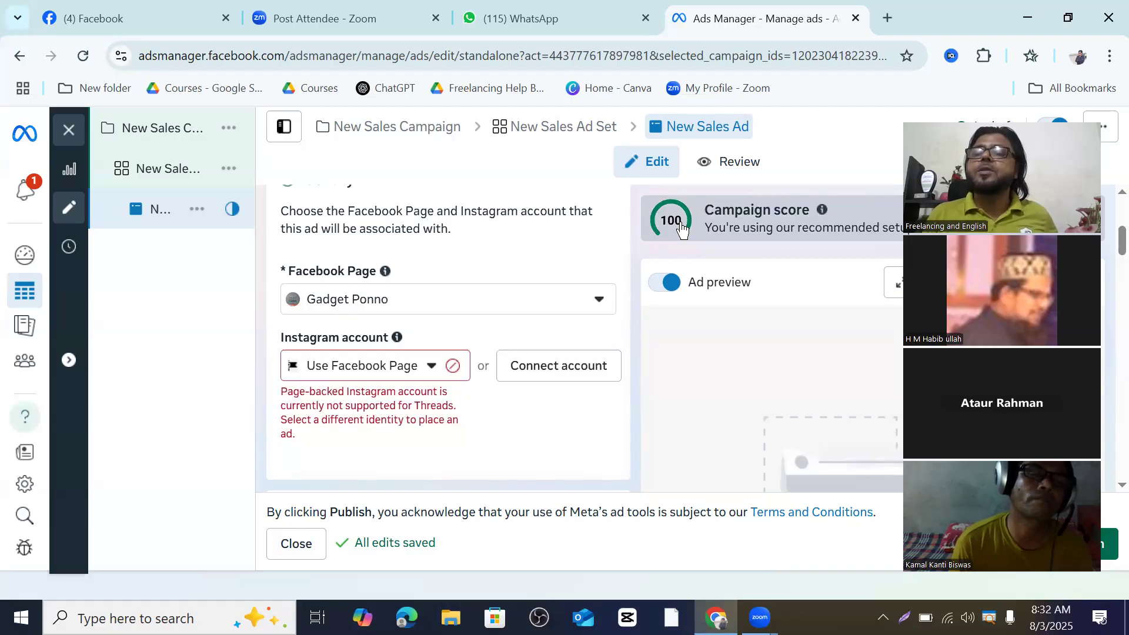
scroll(361, 390, "up", 5)
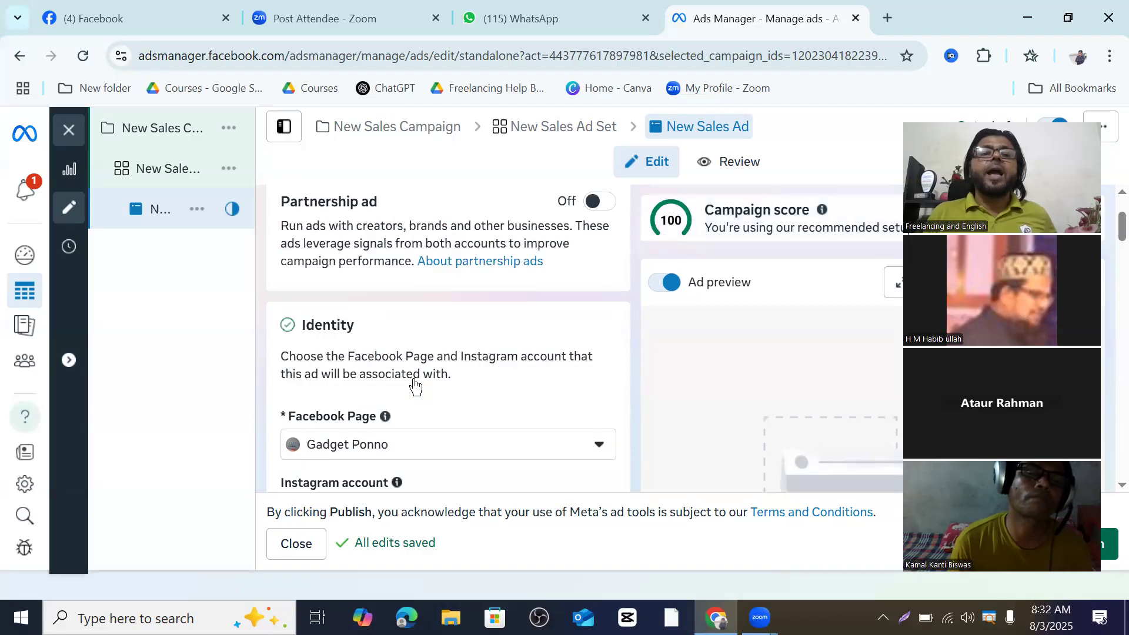
scroll(415, 354, "down", 1)
scroll(410, 353, "down", 5)
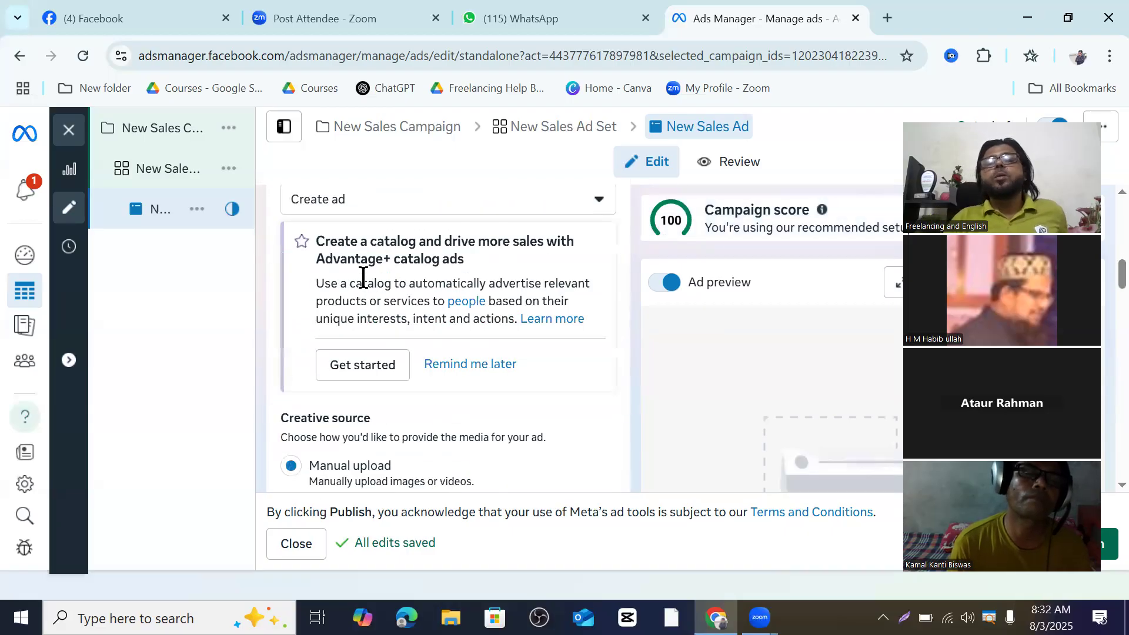
scroll(436, 306, "down", 5)
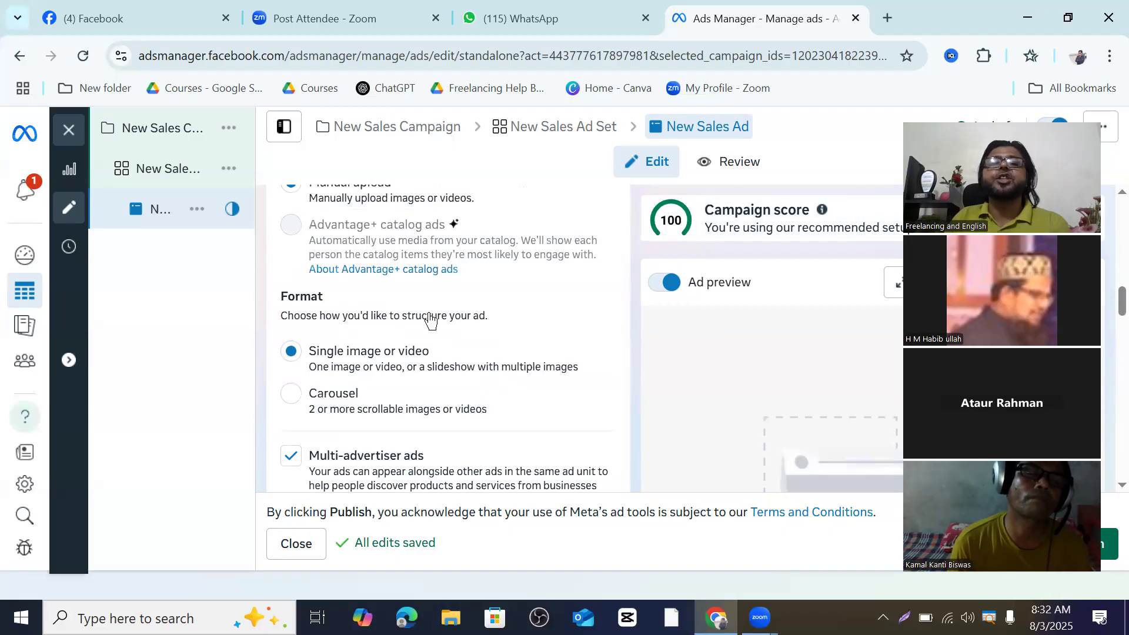
scroll(435, 297, "up", 7)
scroll(434, 298, "up", 5)
scroll(439, 298, "down", 6)
scroll(438, 282, "down", 5)
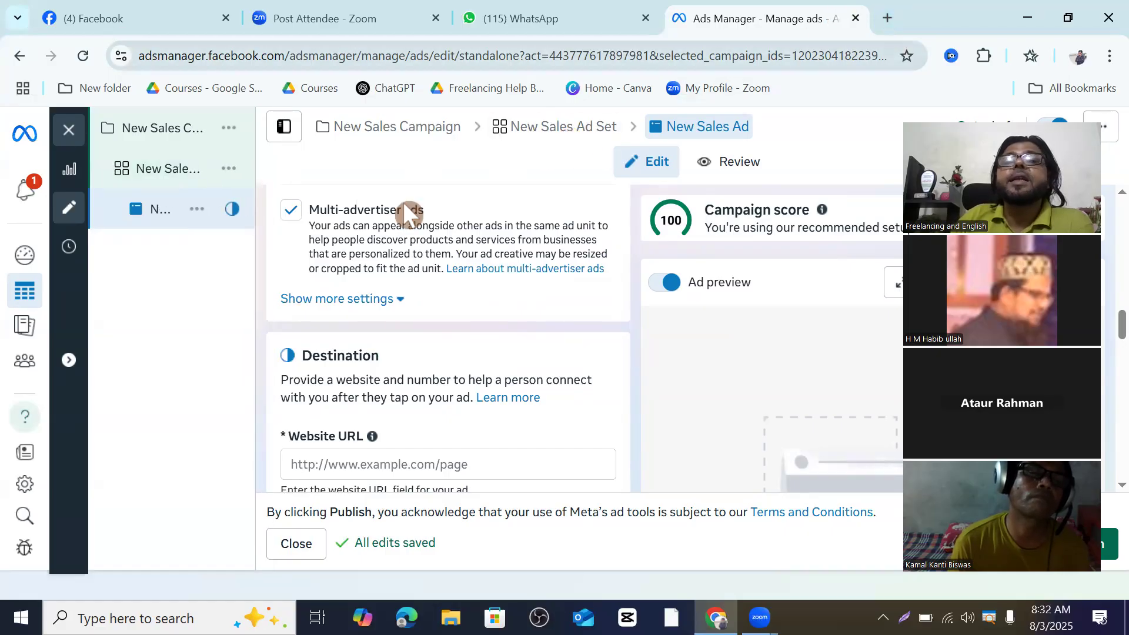
Close the sales campaign editor's browser tab and load the Ads Manager campaigns page in a new tab.
left_click(856, 18)
left_click(677, 18)
type("a")
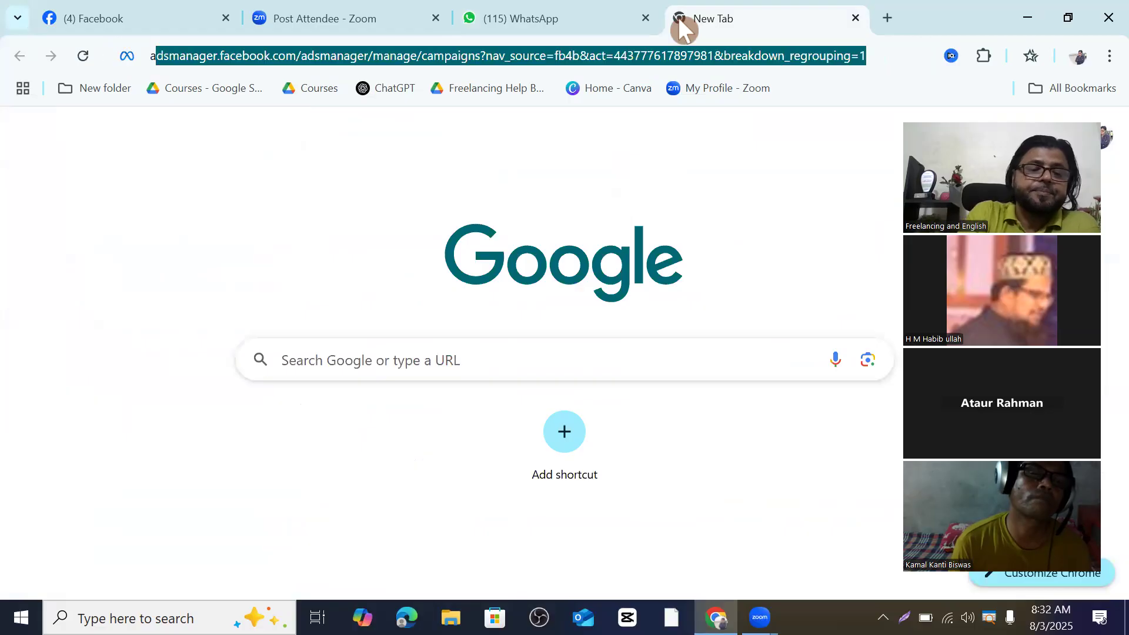
type("ds")
key("Return")
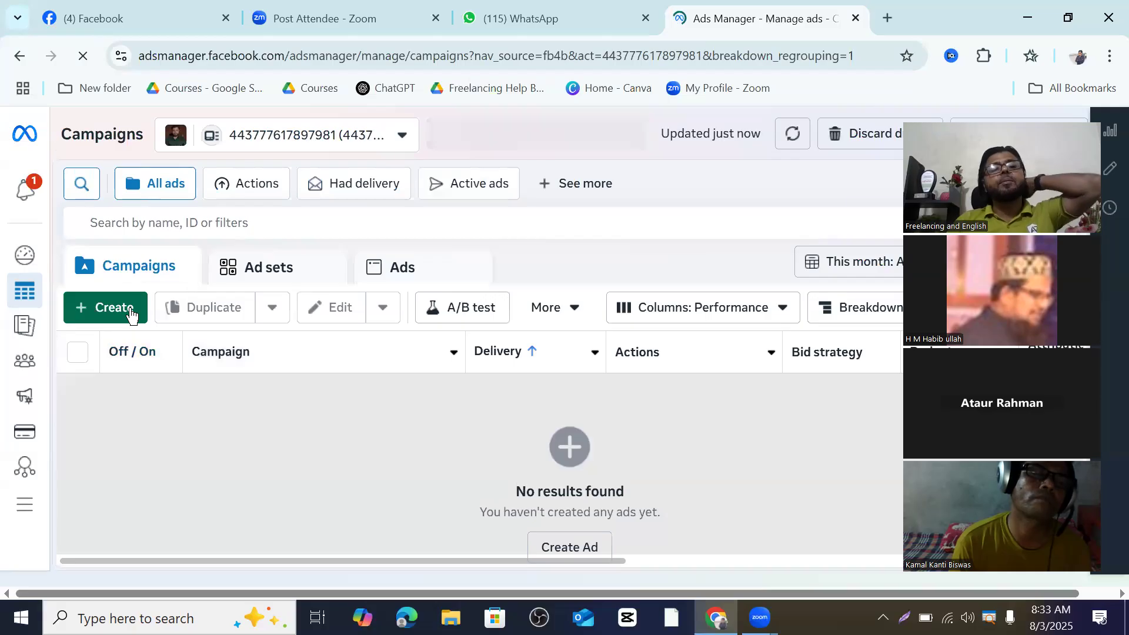
Start a new auction campaign with the Engagement objective and continue to the campaign setup choice.
left_click(129, 306)
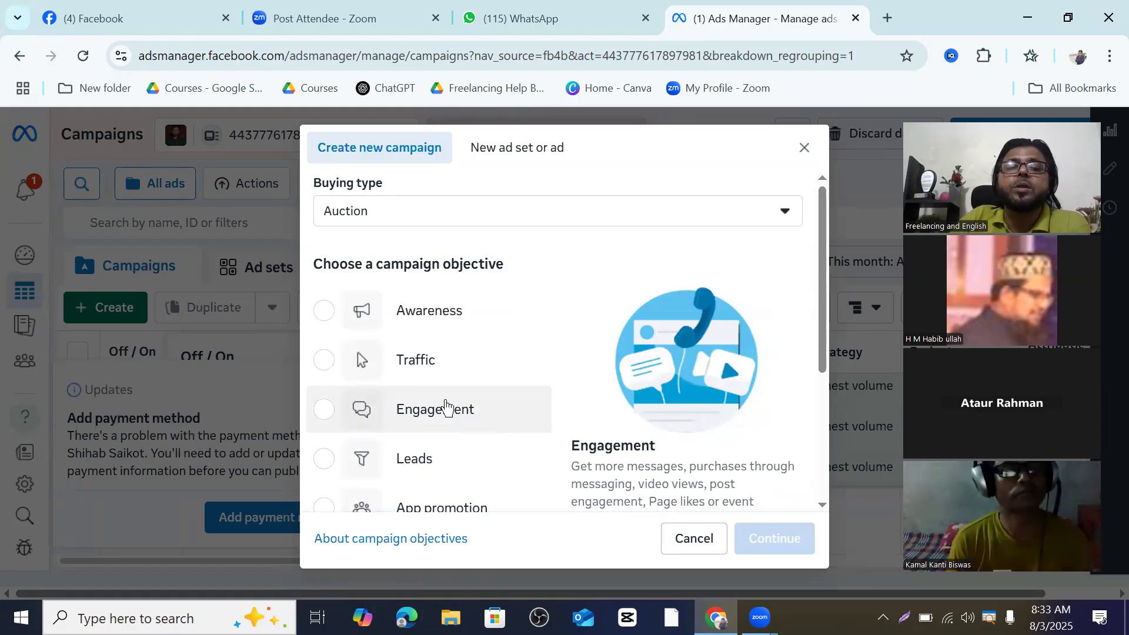
scroll(447, 405, "down", 2)
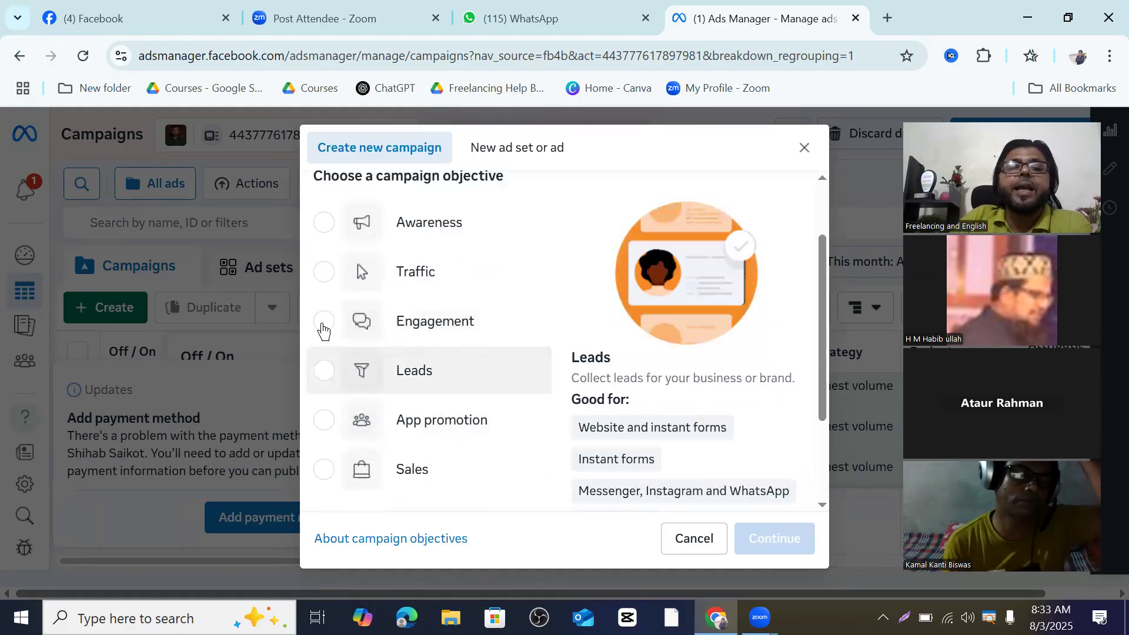
left_click(323, 329)
right_click(325, 331)
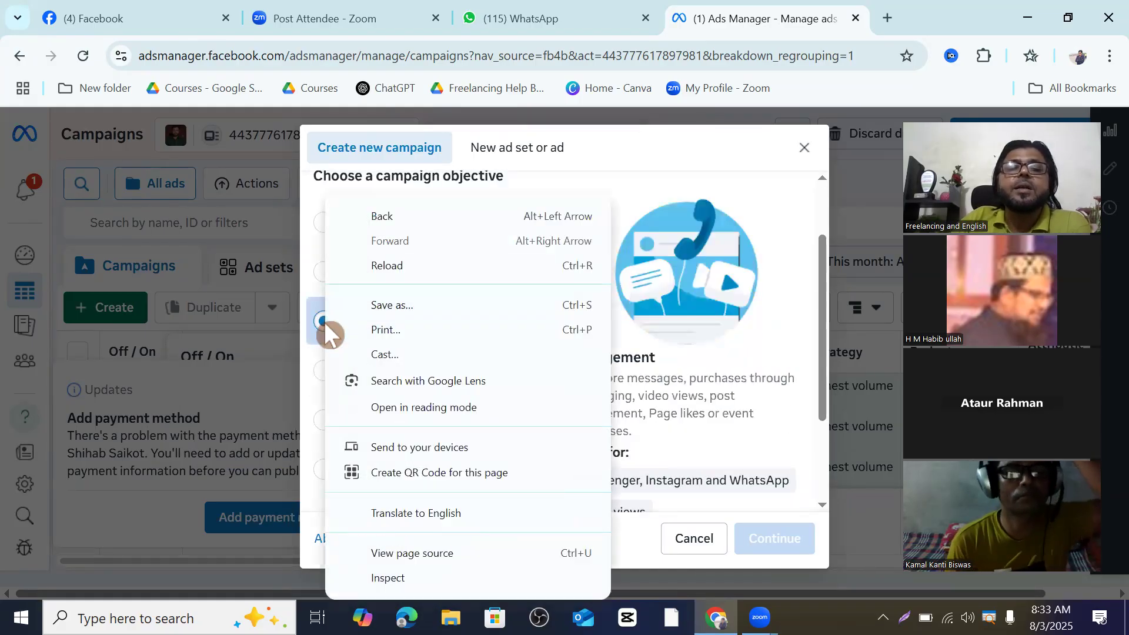
left_click(322, 323)
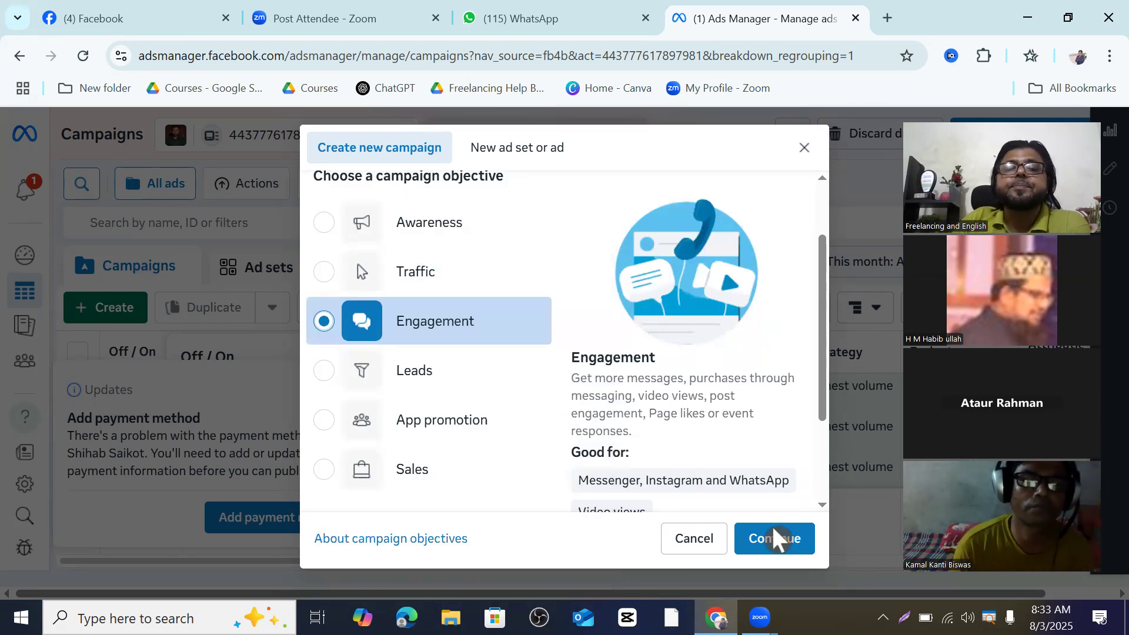
key("ctrl+p")
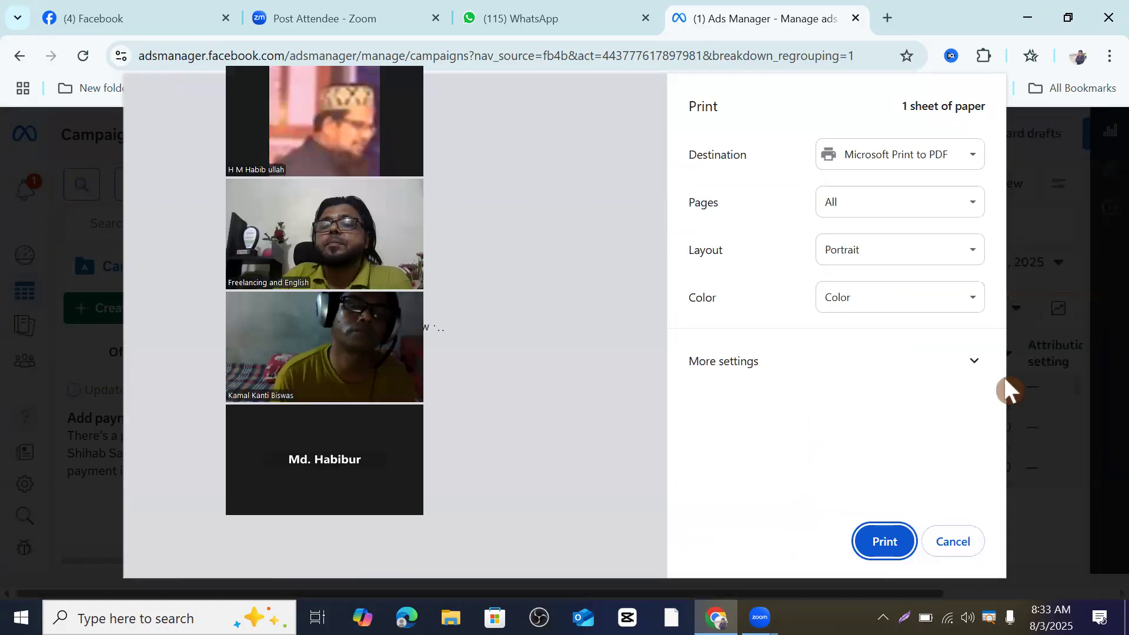
left_click(953, 541)
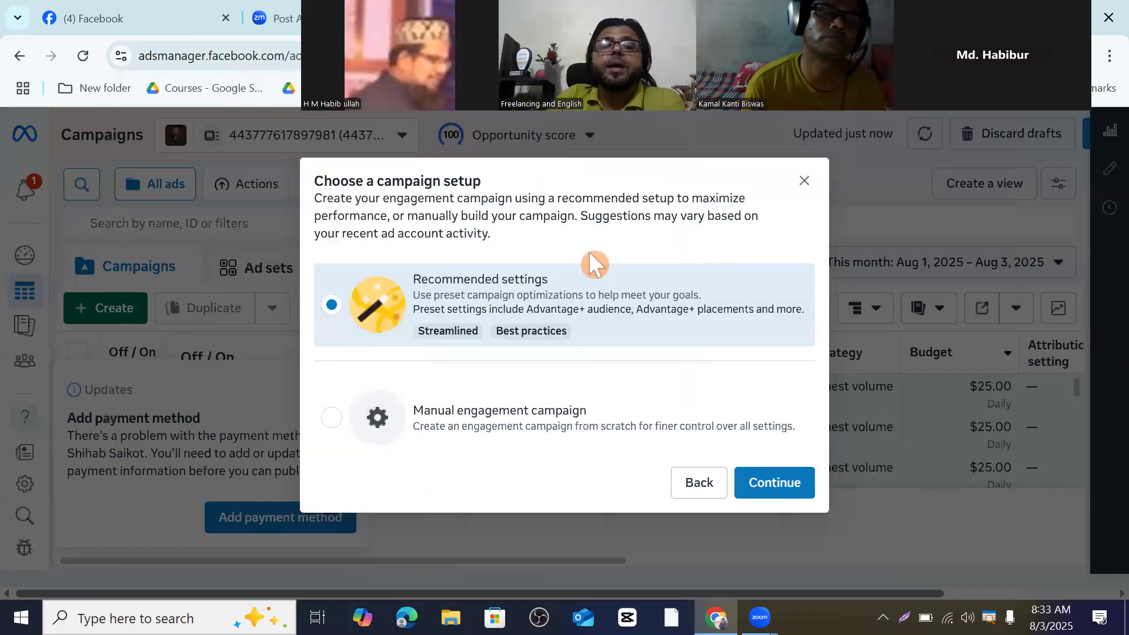
Choose the manual engagement campaign setup and look over the campaign's details, budget, A/B test and special ad category settings.
left_click(331, 419)
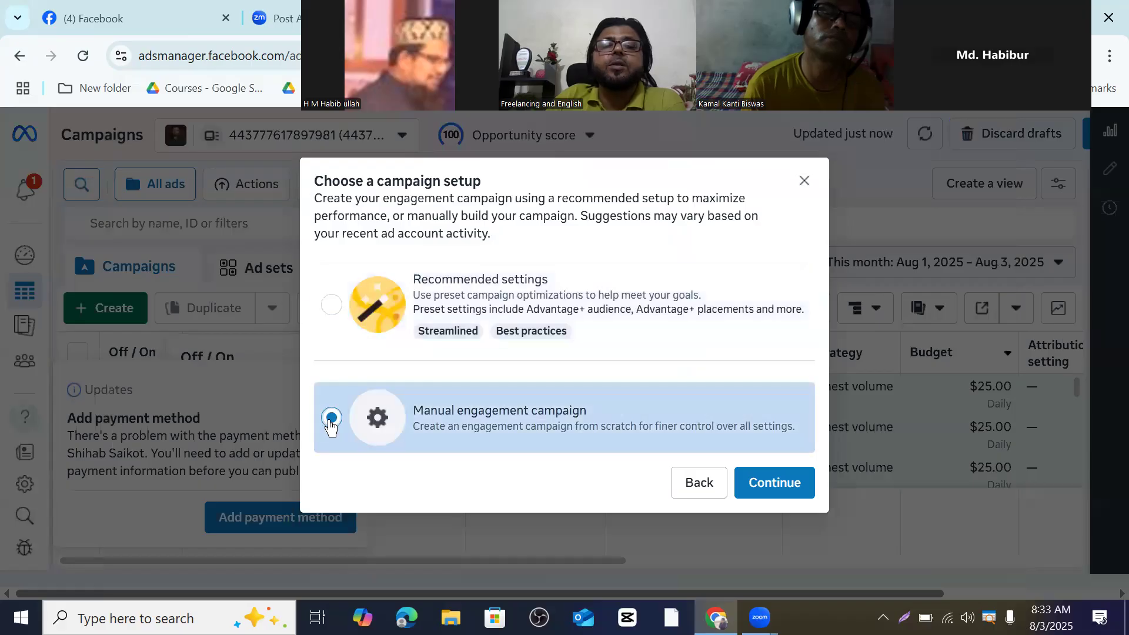
left_click(773, 480)
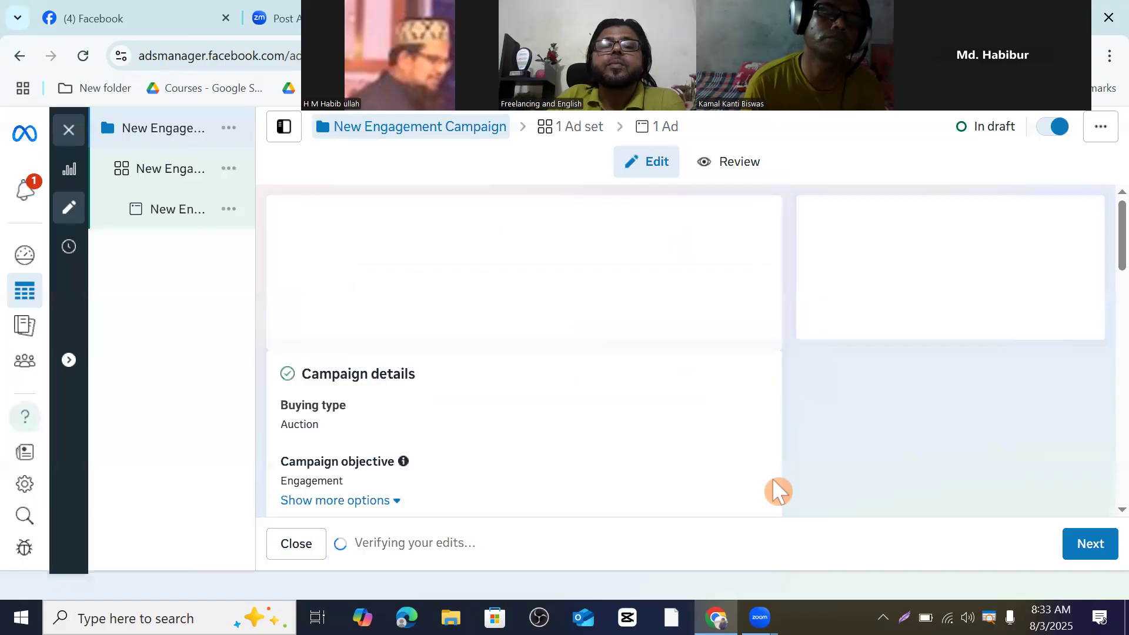
scroll(465, 353, "down", 10)
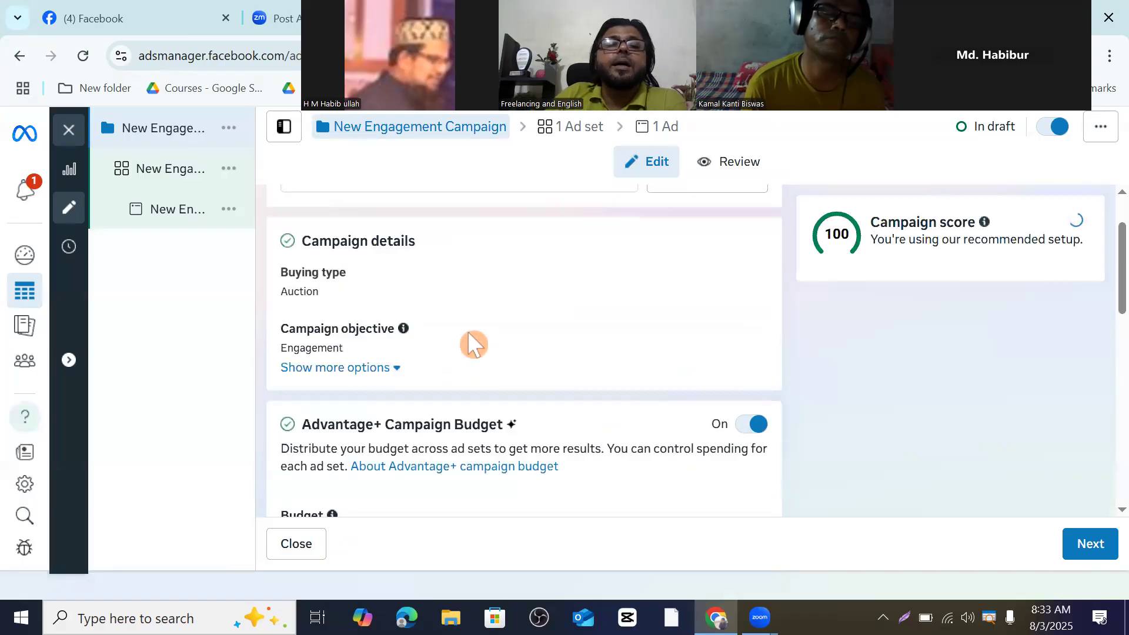
scroll(469, 341, "down", 1)
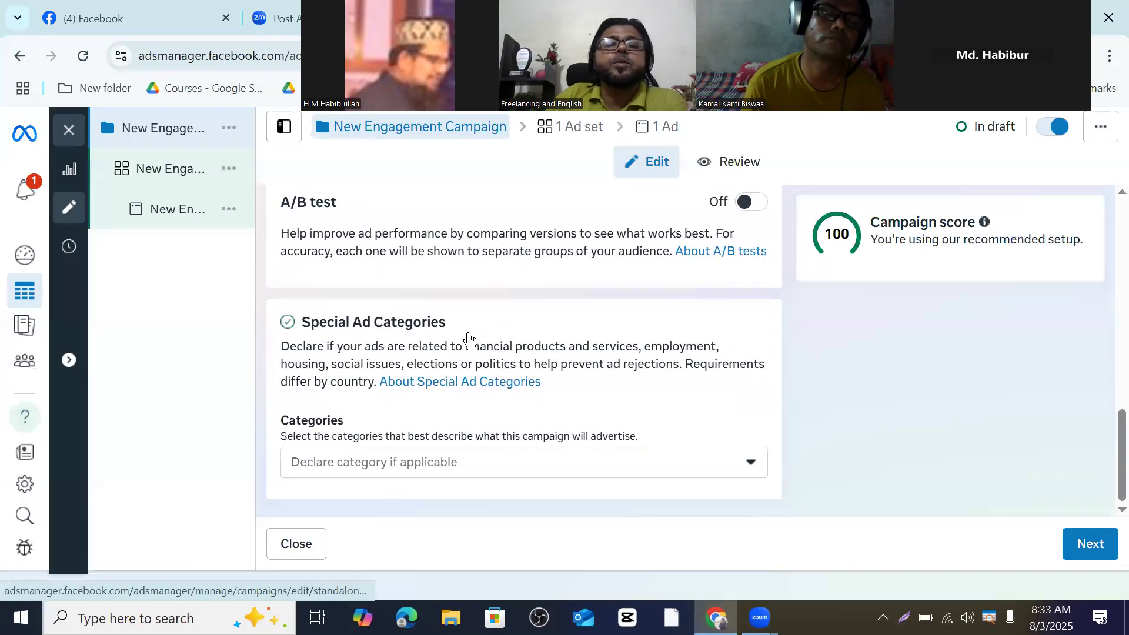
Open the New Engagement Ad Set and look through the available conversion locations, keeping Message destinations.
mouse_move(154, 187)
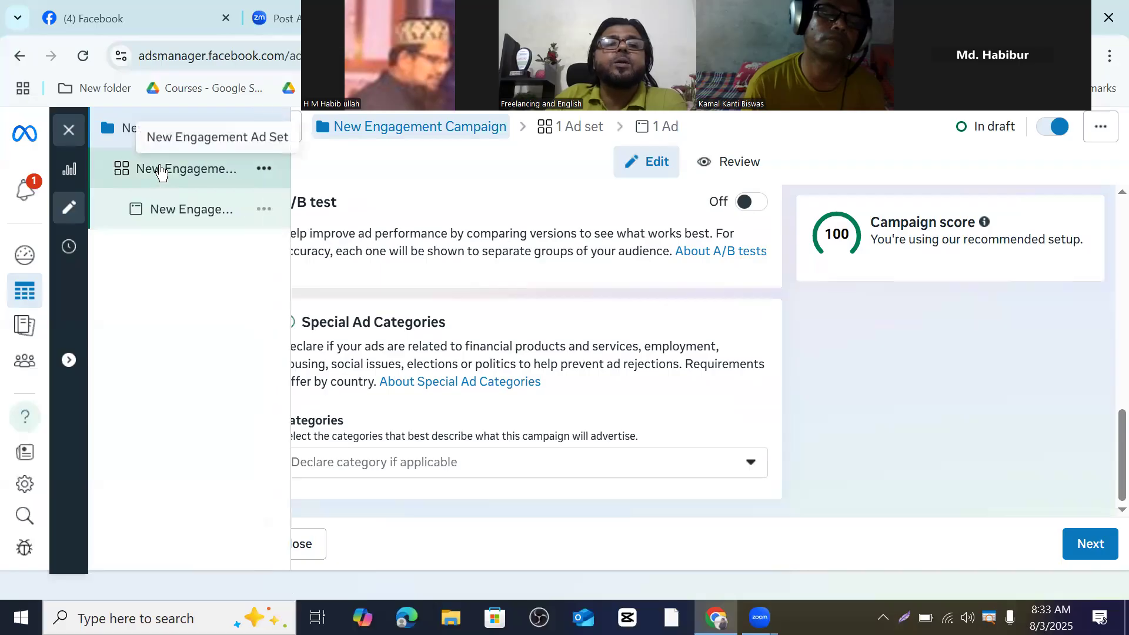
left_click(162, 173)
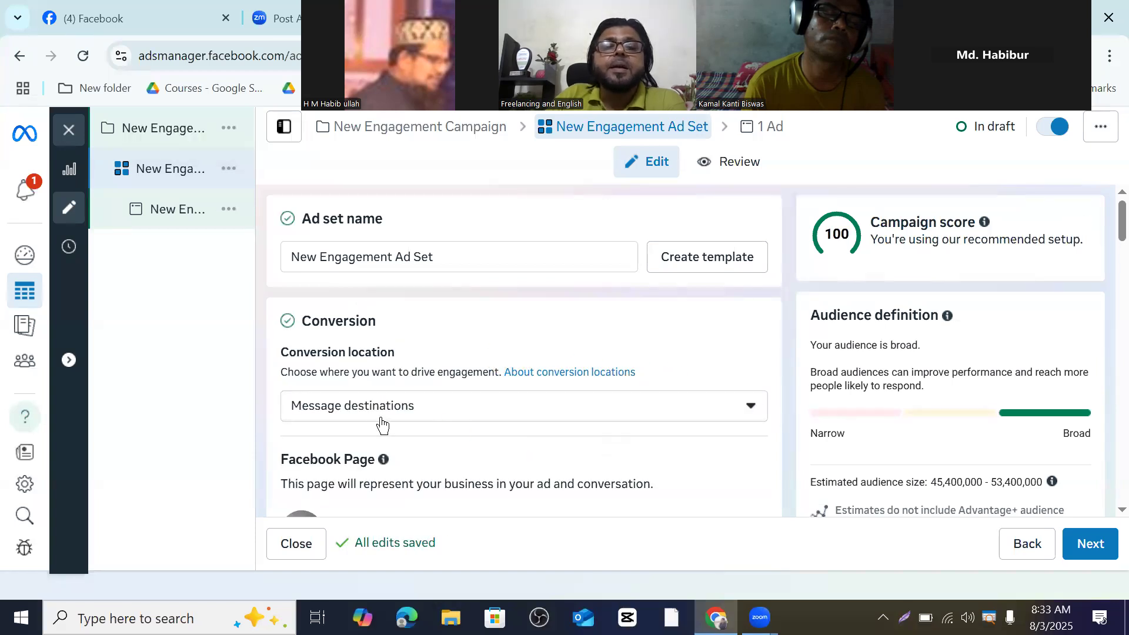
left_click(753, 408)
scroll(424, 282, "down", 3)
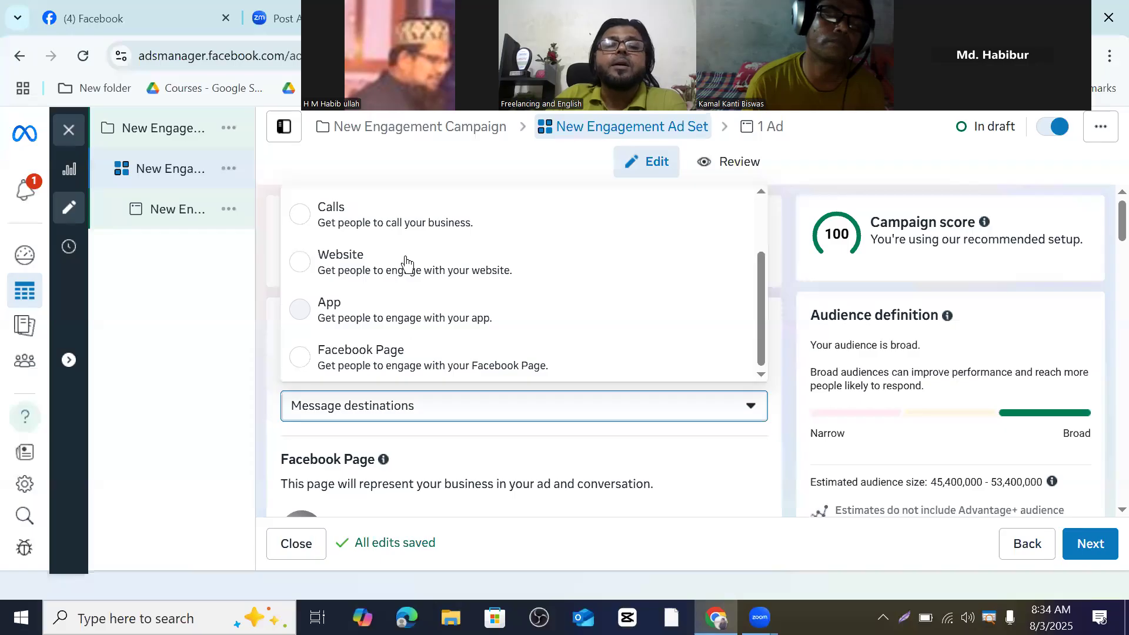
scroll(412, 264, "up", 3)
scroll(447, 300, "down", 3)
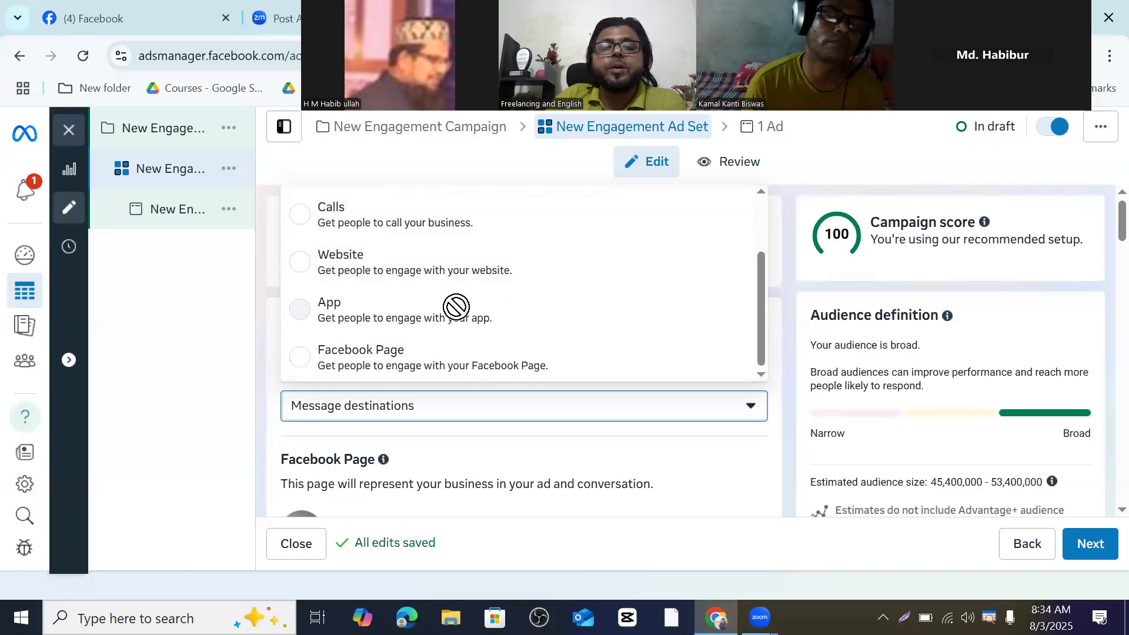
left_click(753, 407)
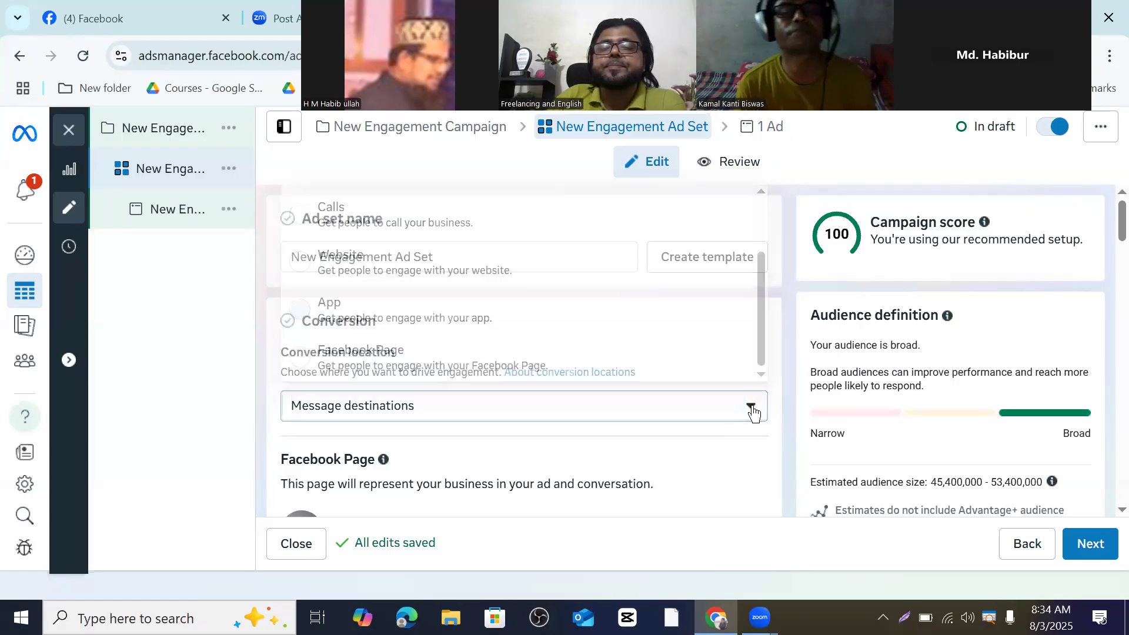
Open the New Engagement Ad and review its partnership, identity, ad setup and tracking settings.
left_click(1079, 556)
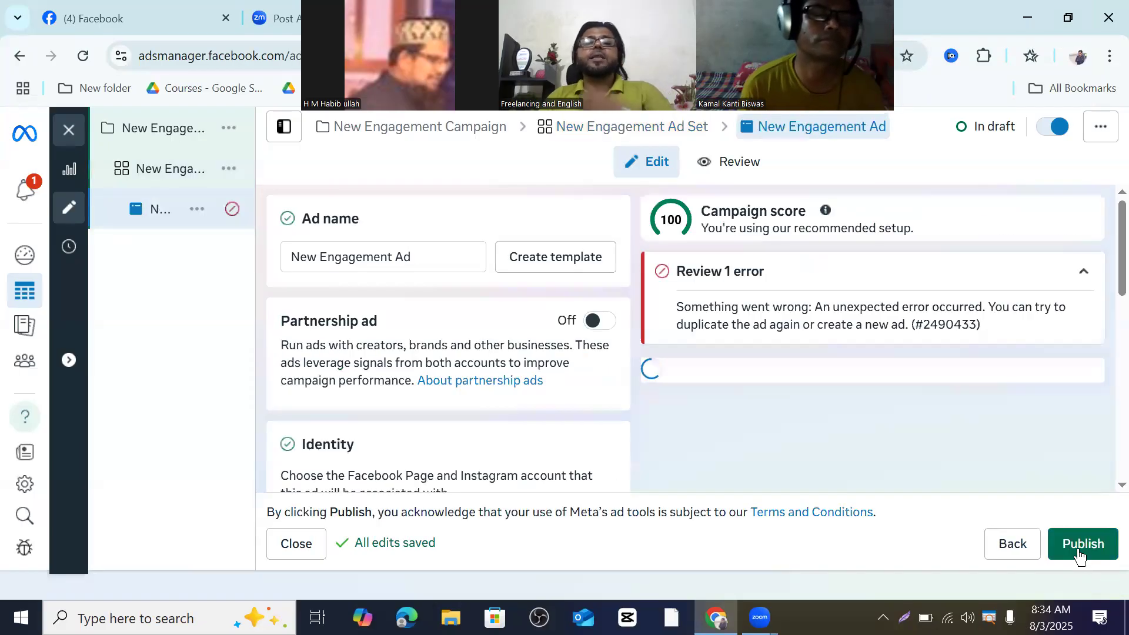
scroll(345, 315, "down", 3)
scroll(353, 312, "down", 8)
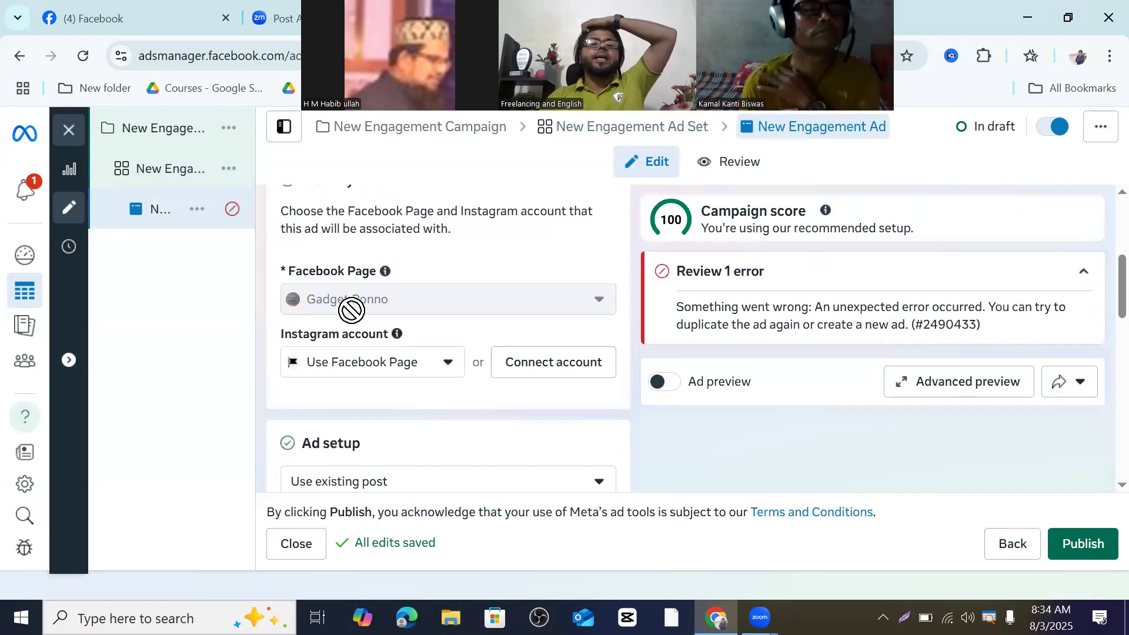
scroll(462, 329, "down", 4)
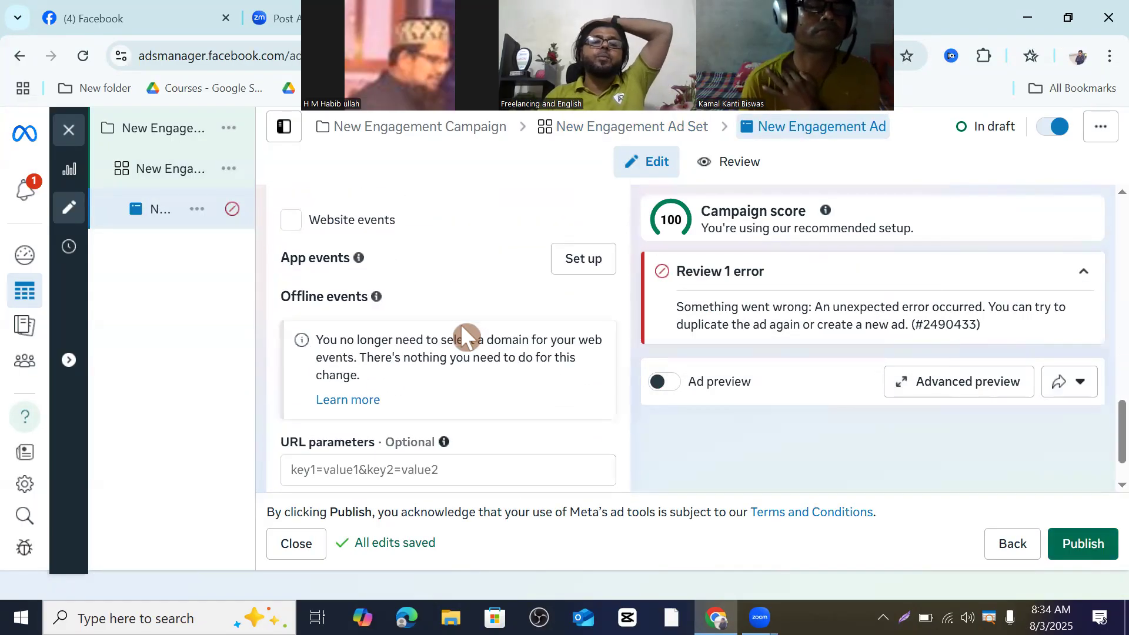
scroll(465, 337, "up", 15)
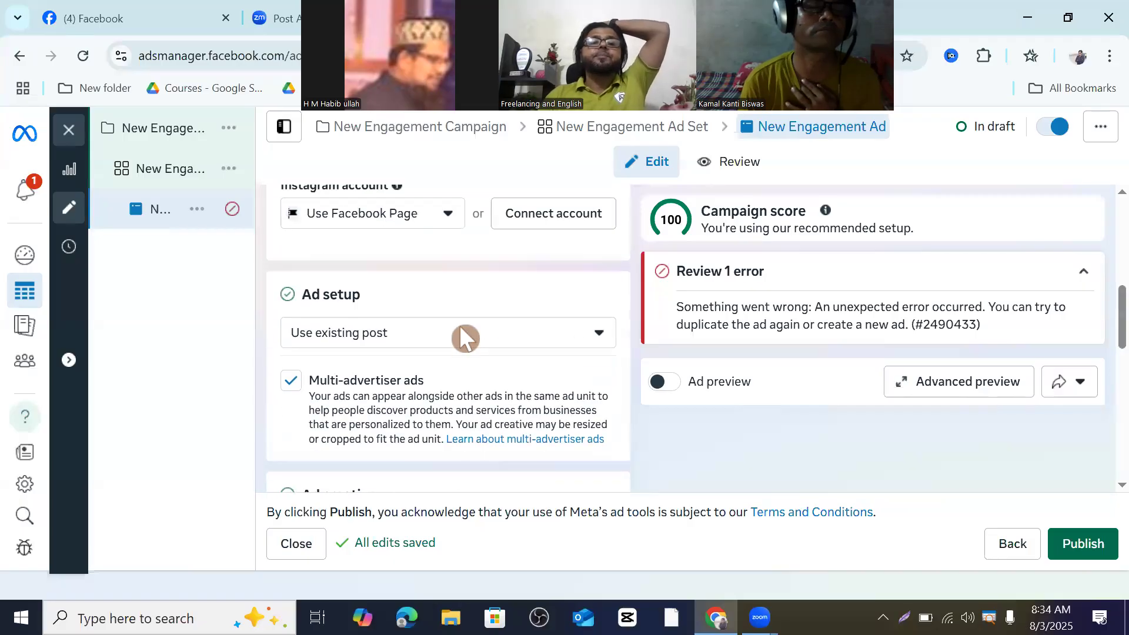
scroll(462, 338, "up", 1)
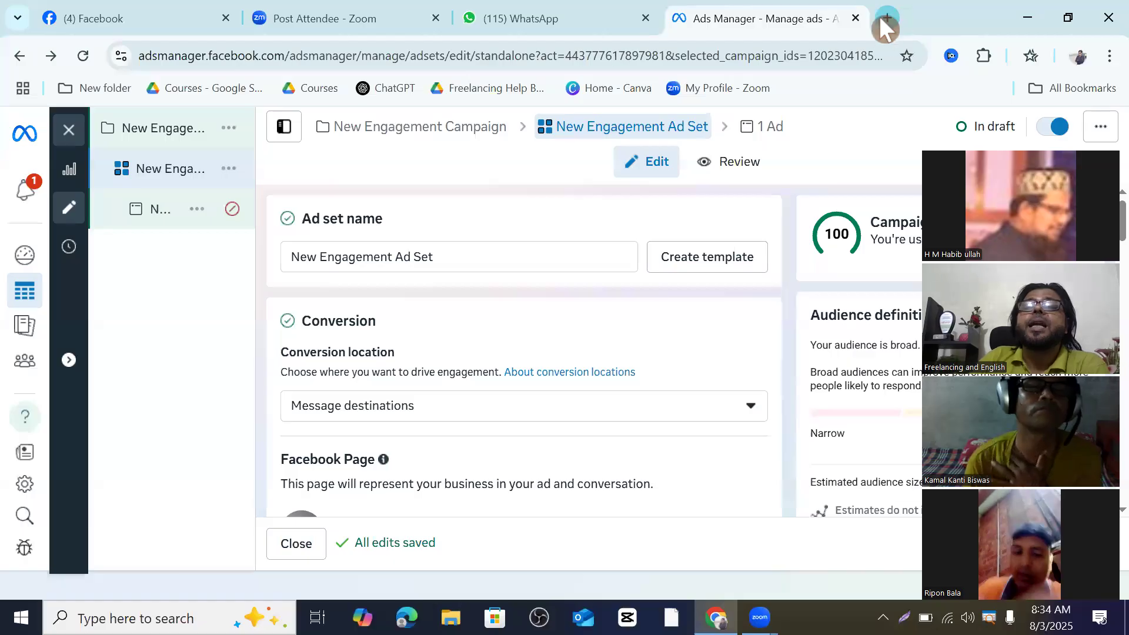
Load the Ads Manager campaigns page in a new browser tab.
left_click(888, 18)
left_click(890, 21)
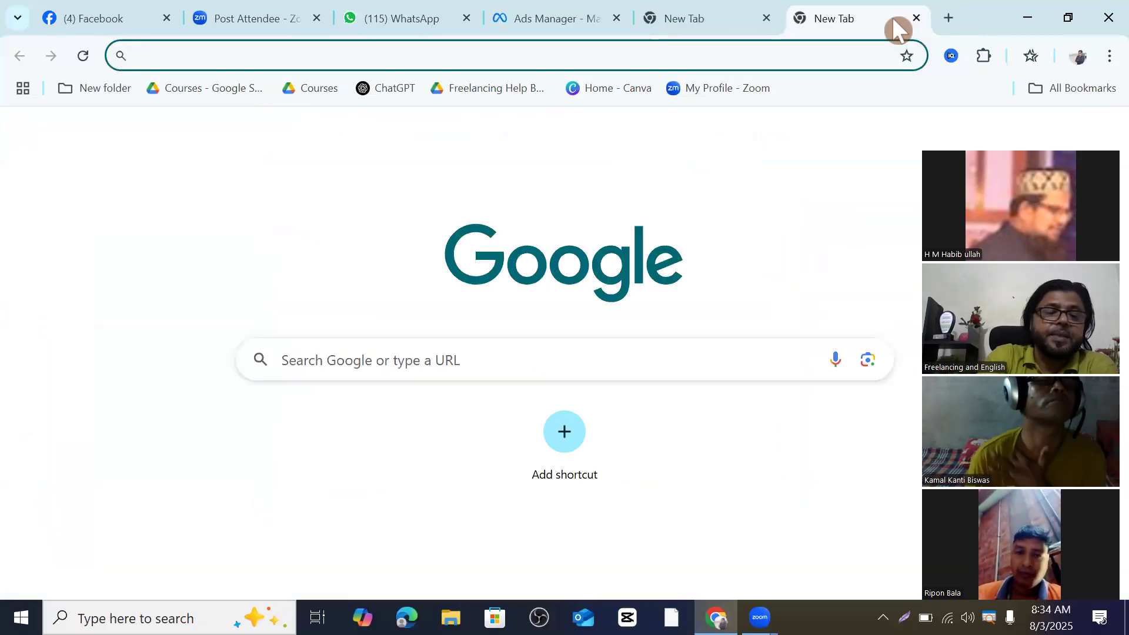
type("ads")
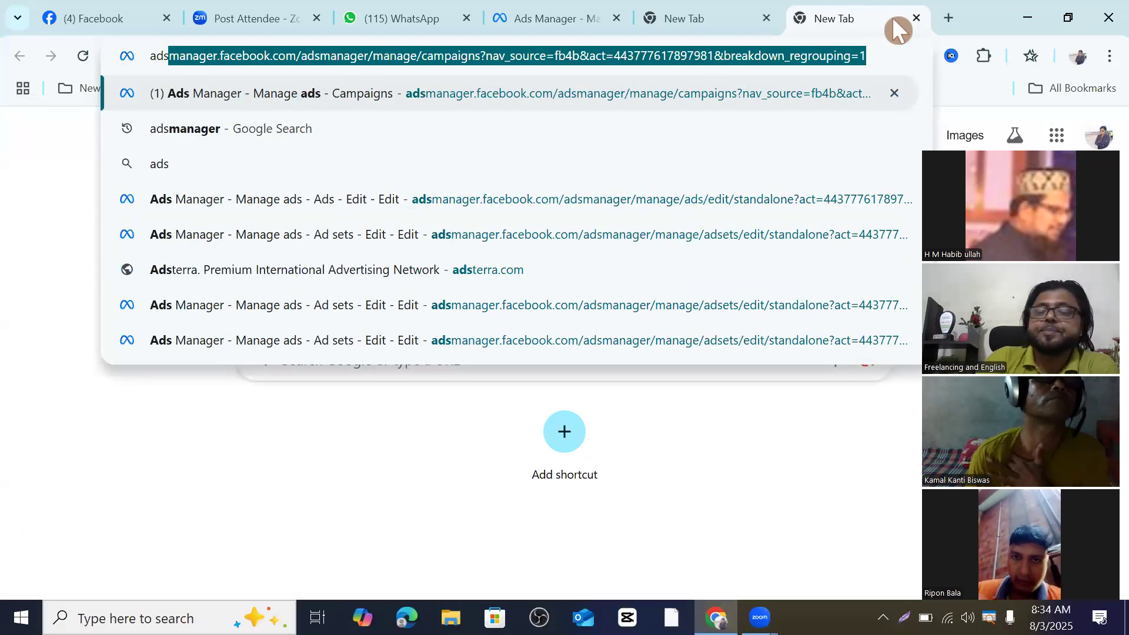
key("Return")
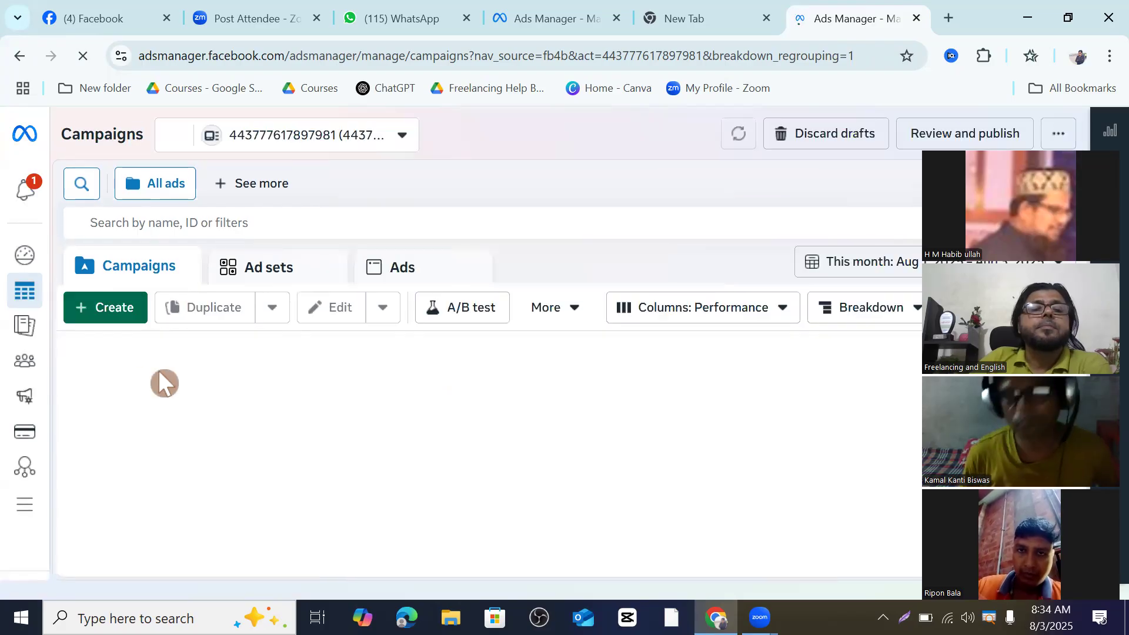
Start creating another campaign and close the spare blank tab and the engagement campaign editor's tab.
left_click(102, 312)
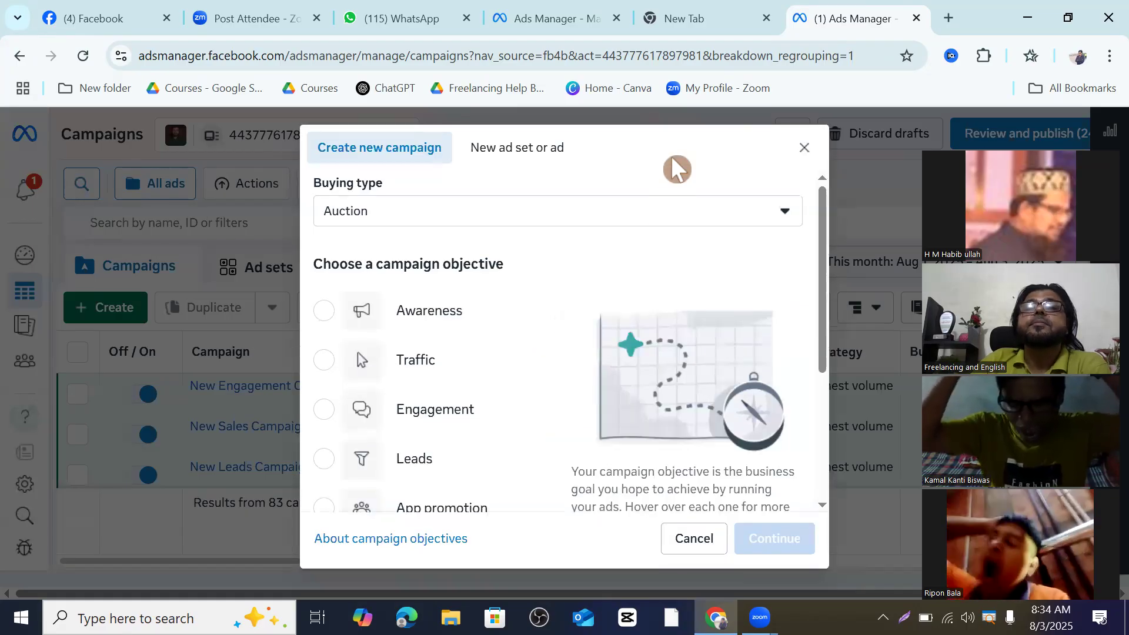
left_click(768, 20)
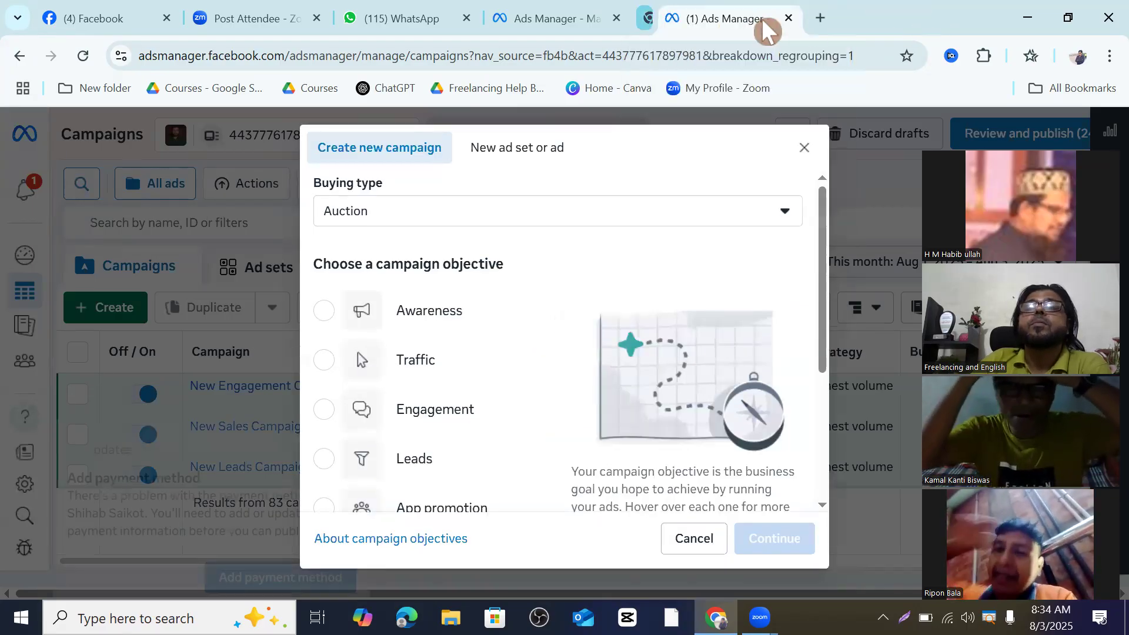
left_click(618, 19)
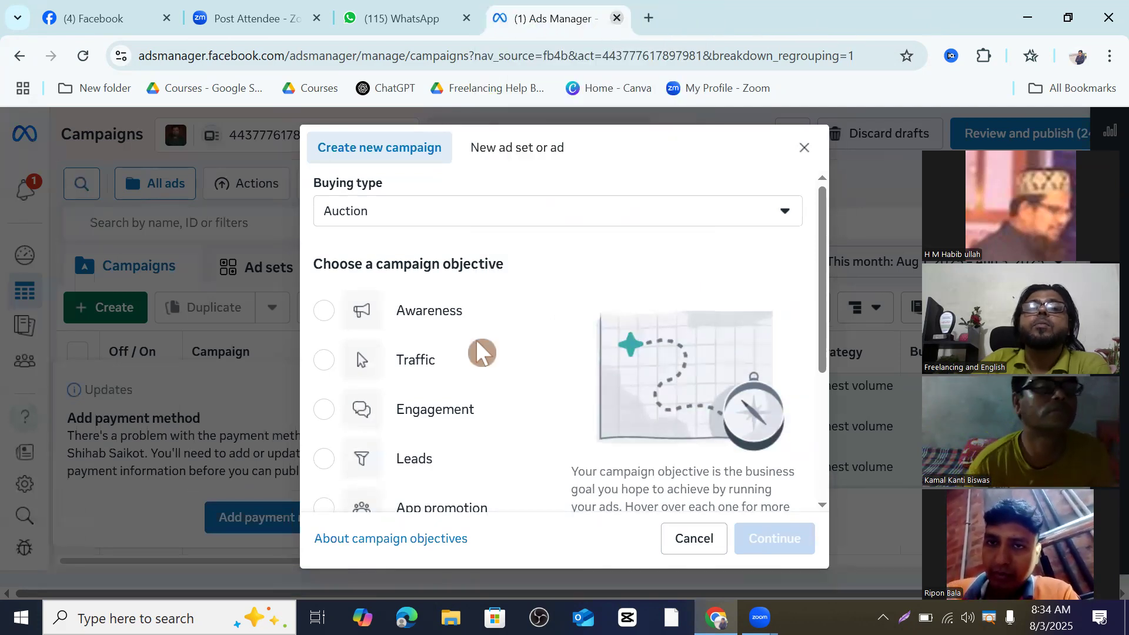
Create the campaign with the Traffic objective and the manual campaign setup.
scroll(477, 382, "down", 1)
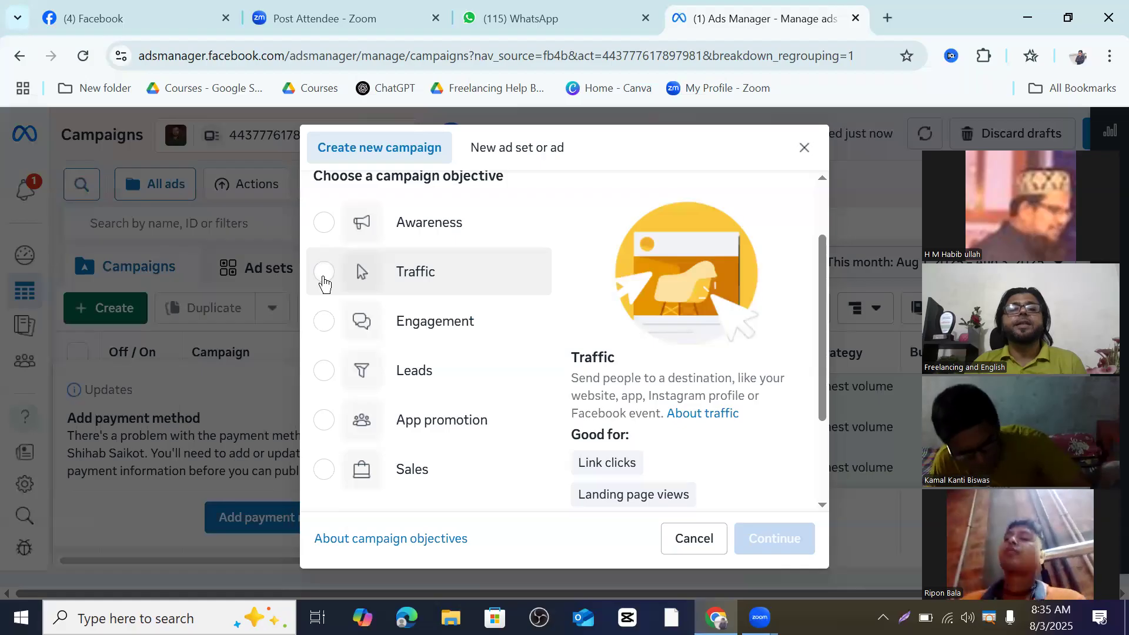
left_click(324, 275)
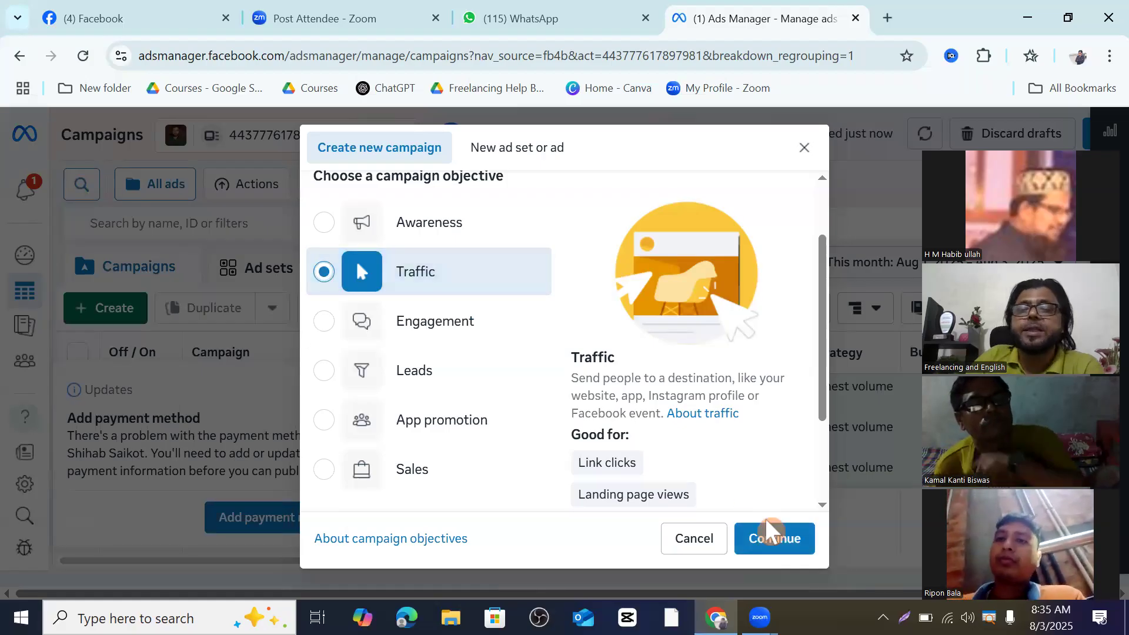
left_click(768, 547)
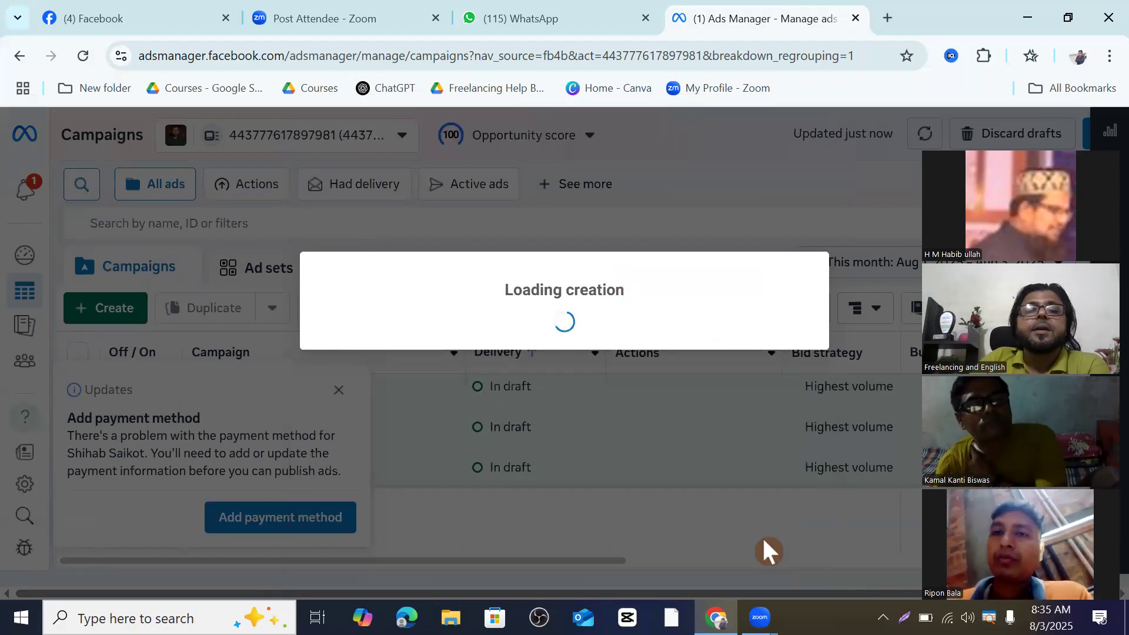
left_click(376, 427)
left_click(756, 484)
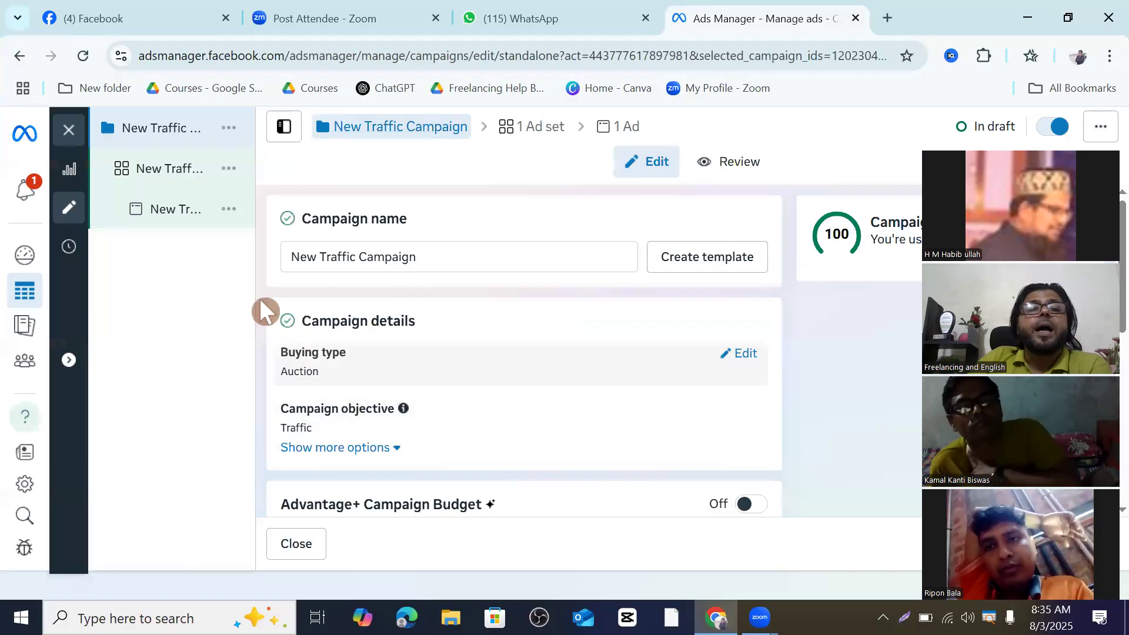
Open the New Traffic Ad and review its creative source, destination, website URL, languages and tracking settings.
left_click(176, 212)
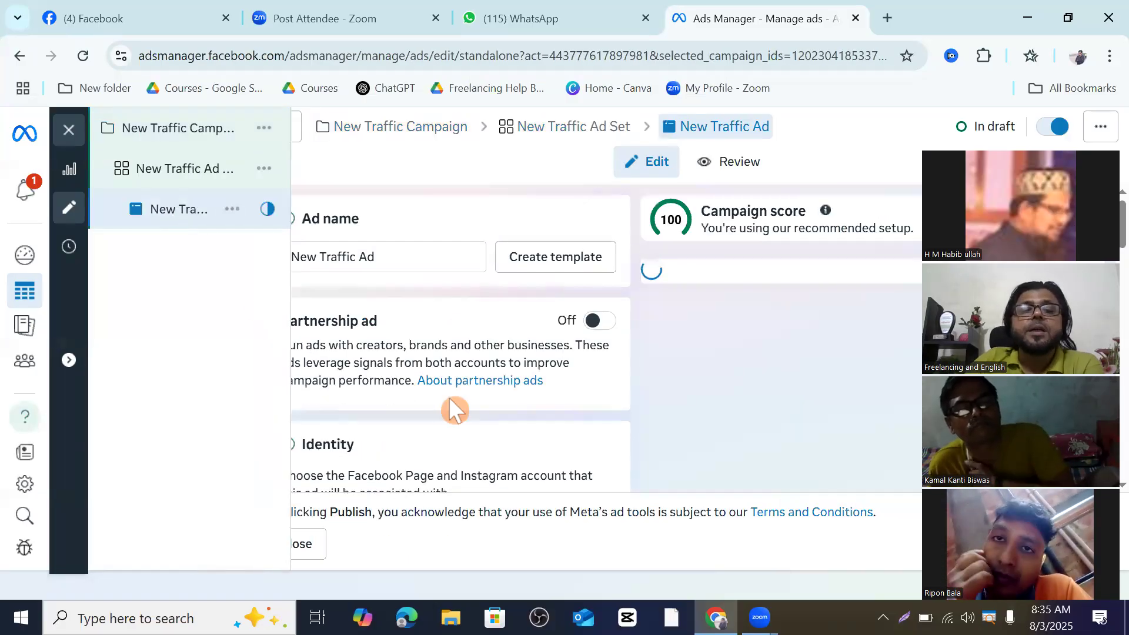
scroll(454, 408, "down", 10)
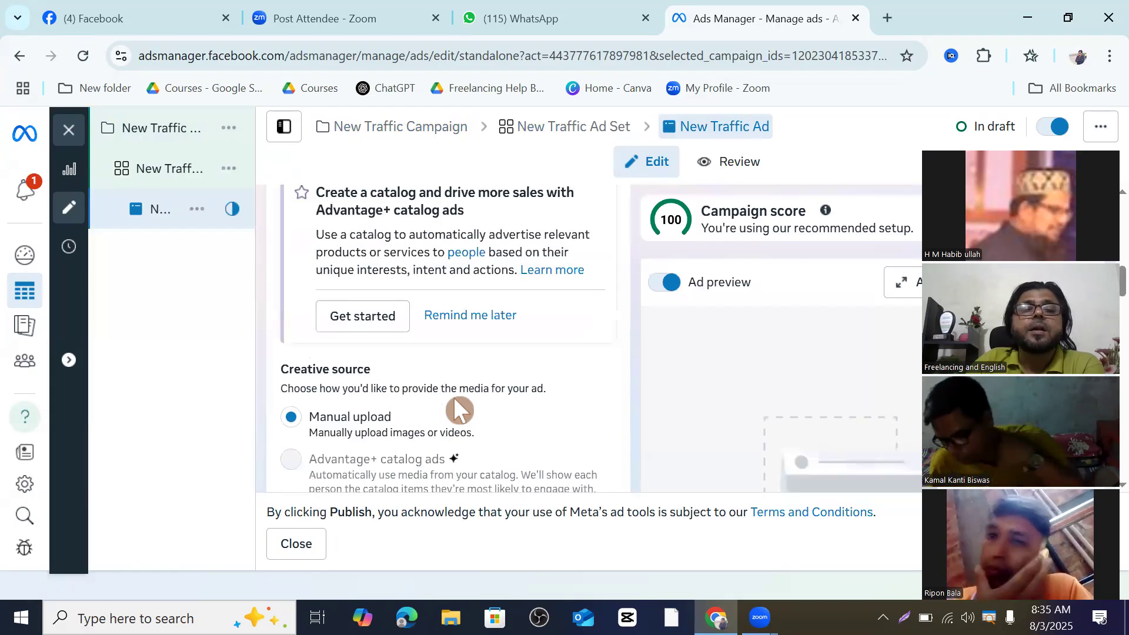
scroll(465, 410, "down", 10)
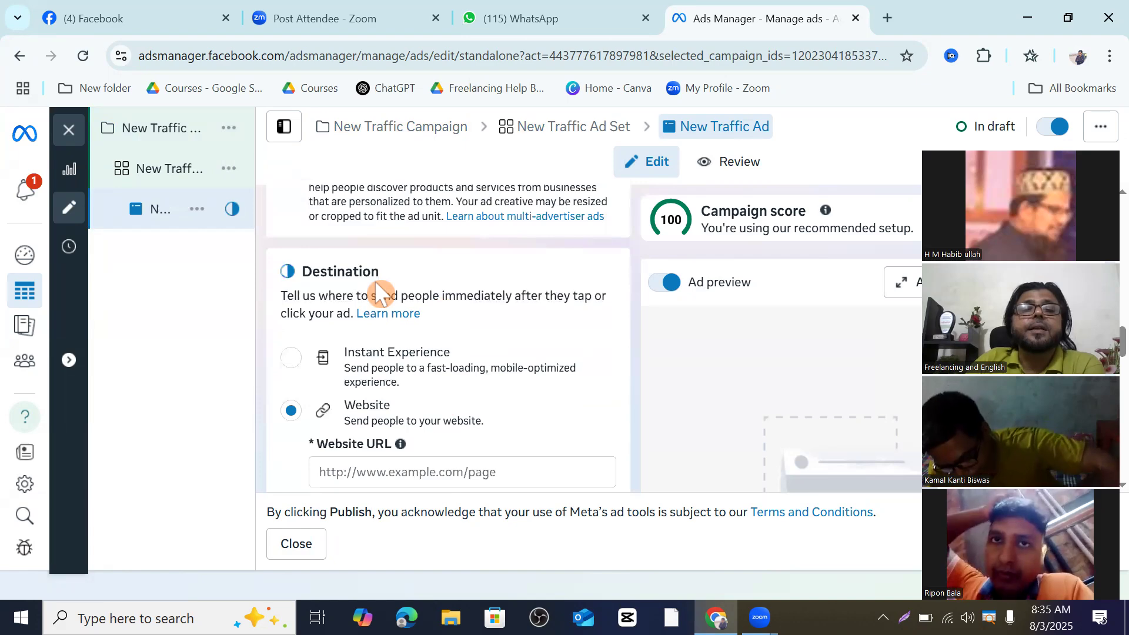
scroll(370, 301, "down", 5)
scroll(366, 307, "down", 10)
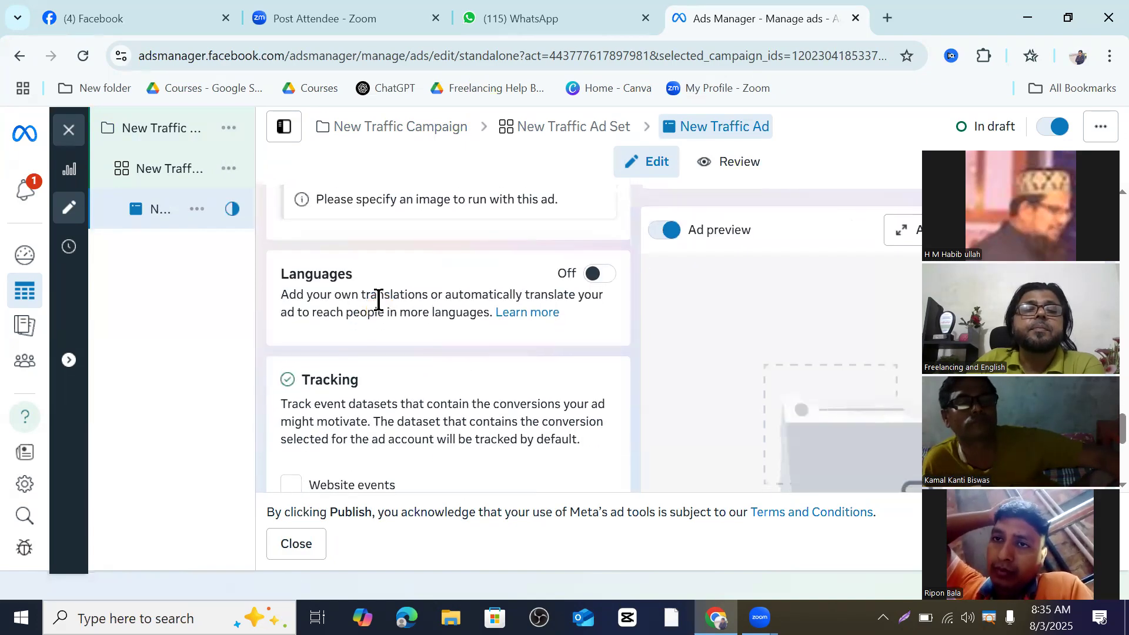
scroll(379, 299, "down", 5)
scroll(459, 353, "up", 15)
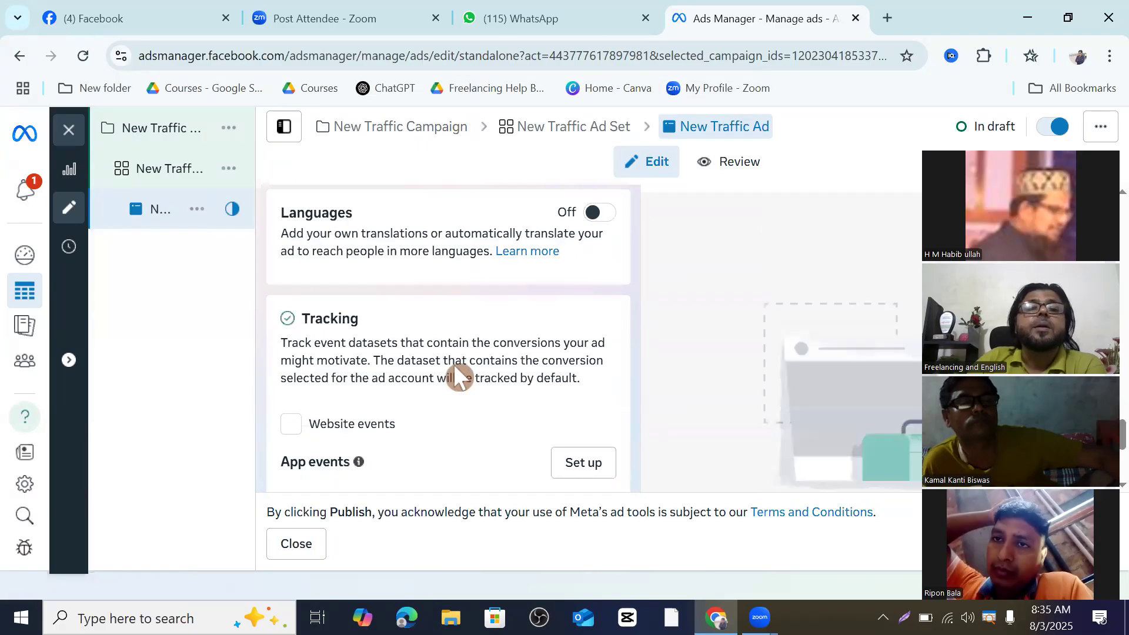
Review the New Traffic Ad's browser add-ons, display link and website destination settings.
scroll(504, 371, "down", 1)
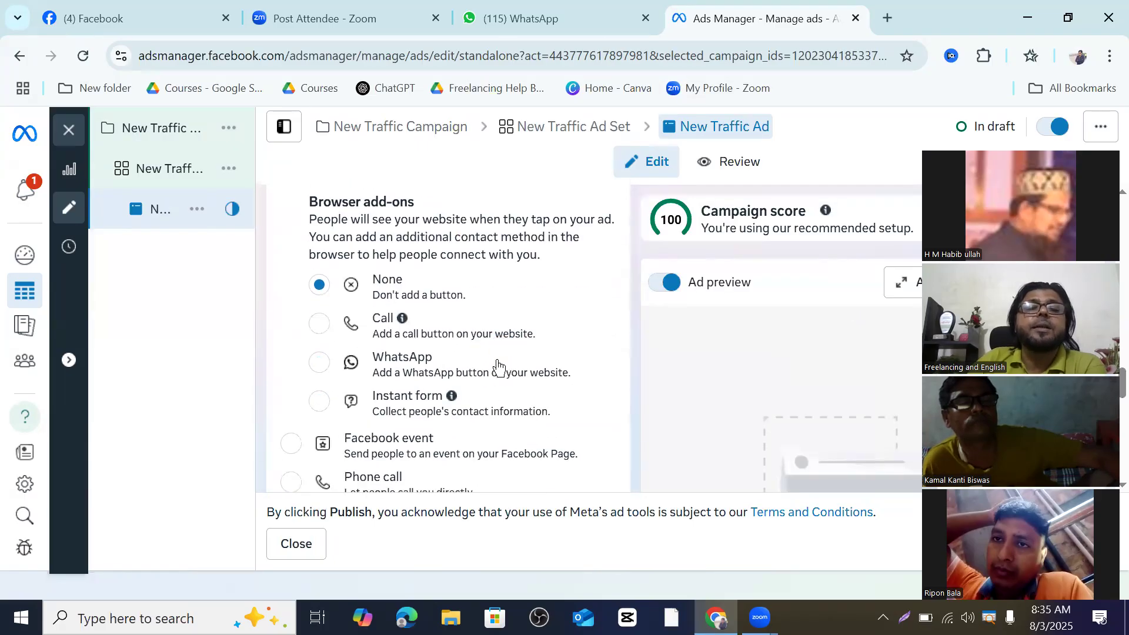
scroll(498, 366, "up", 1)
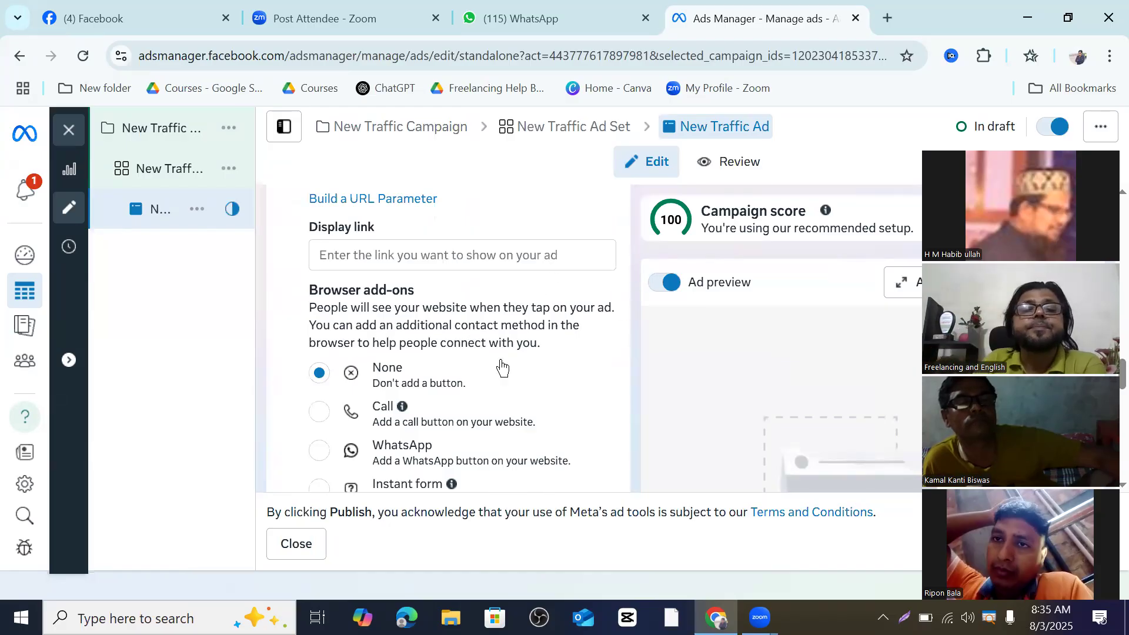
scroll(501, 368, "up", 6)
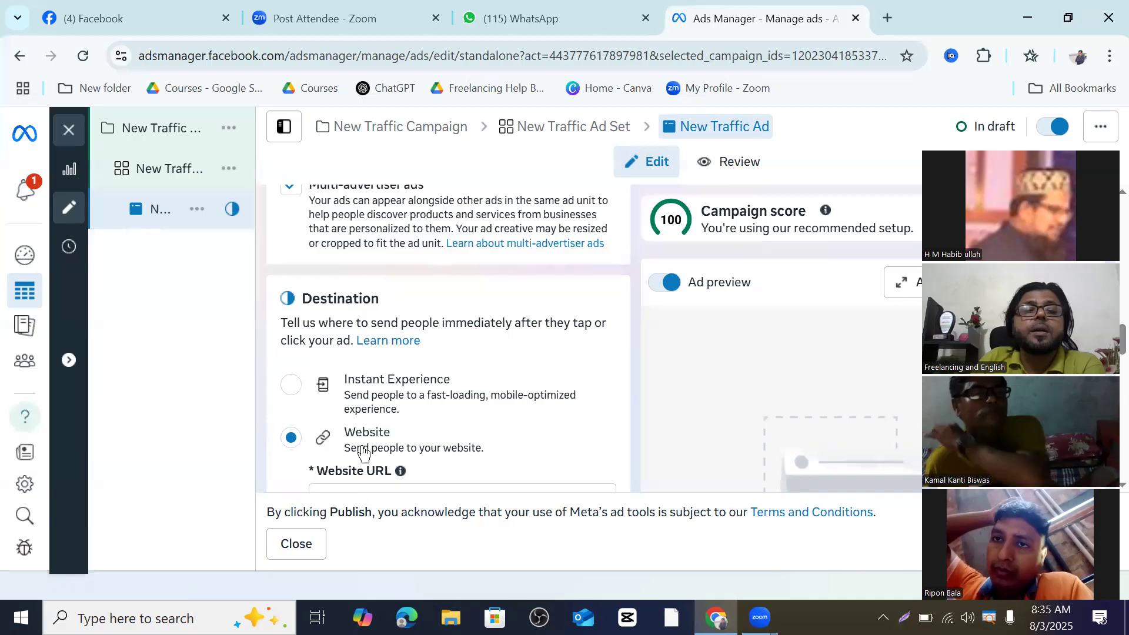
scroll(349, 424, "down", 1)
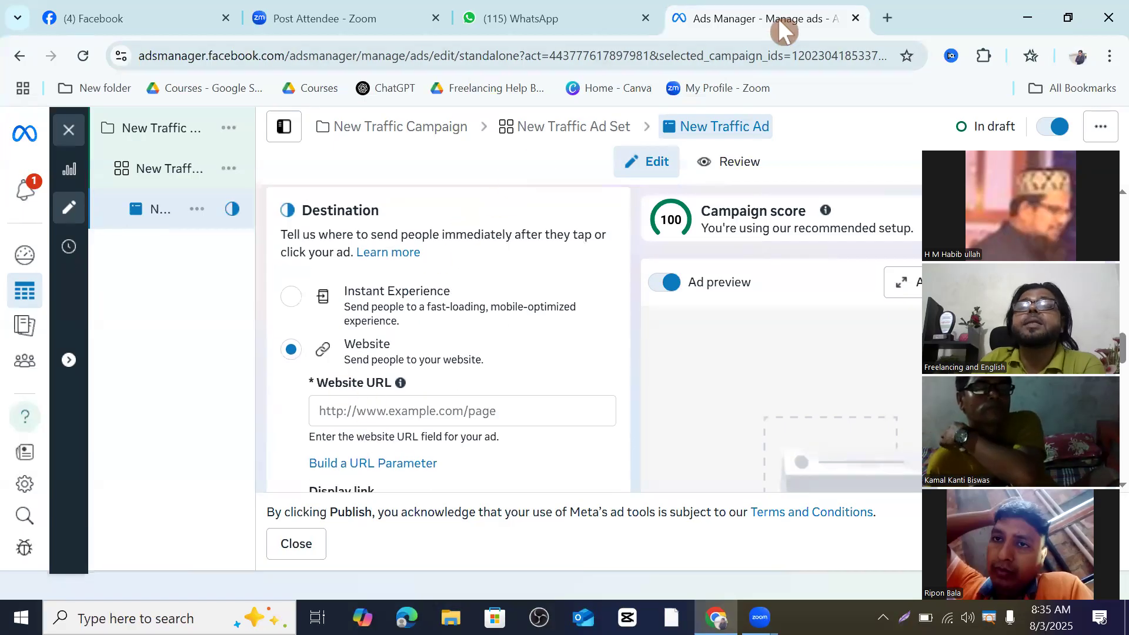
Load the Ads Manager campaigns page in a new browser tab and close the spare blank tab.
left_click(888, 18)
left_click(895, 19)
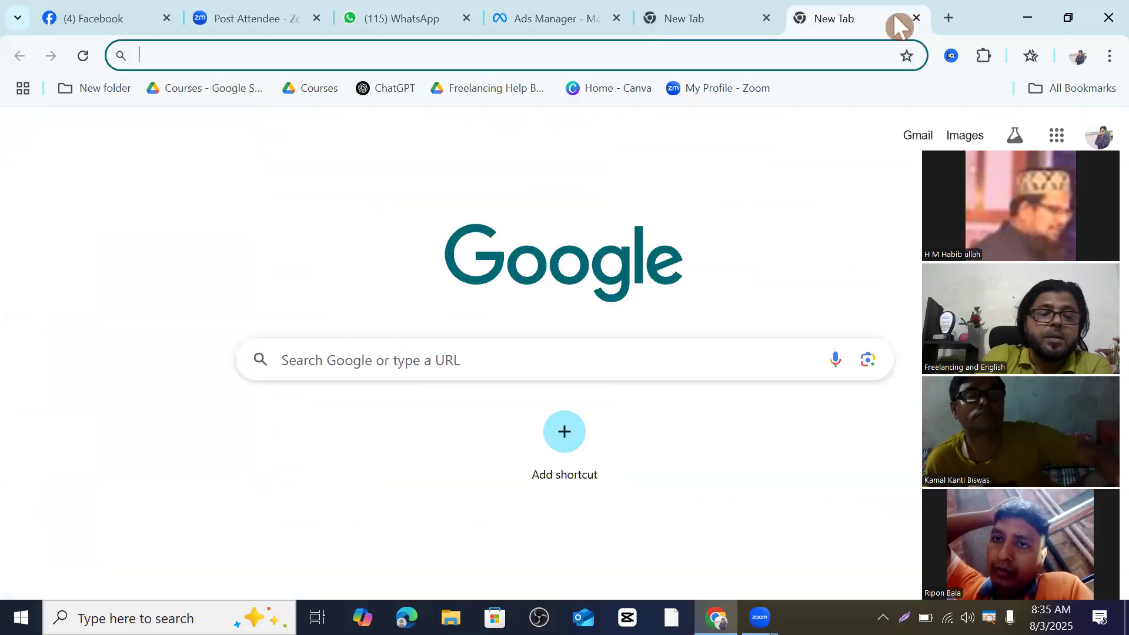
type("ads")
key("Return")
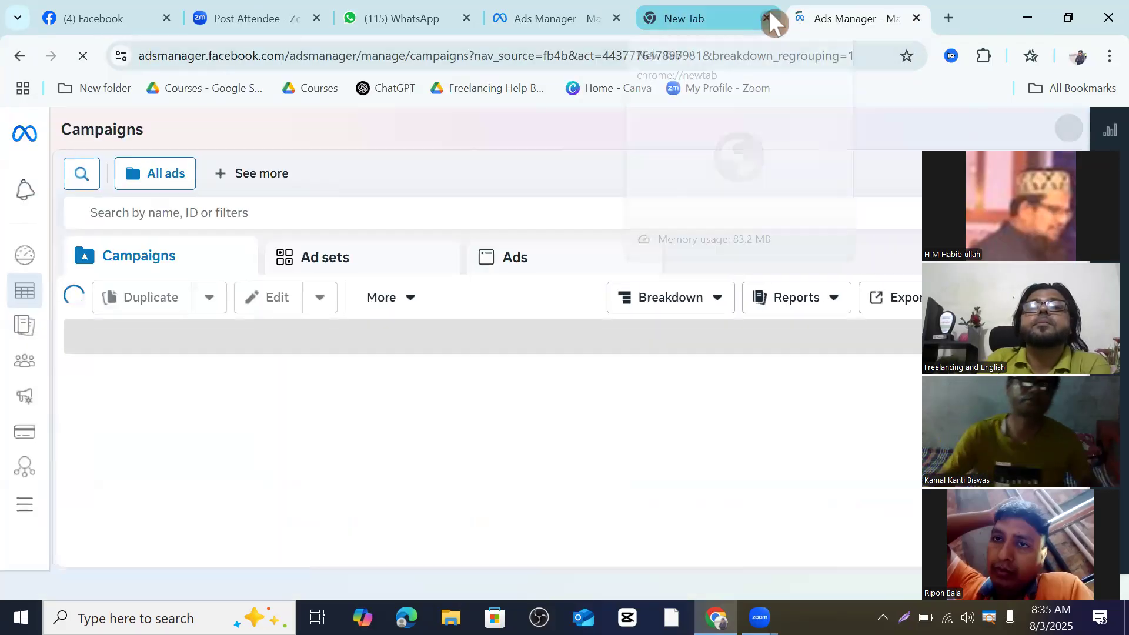
left_click(767, 18)
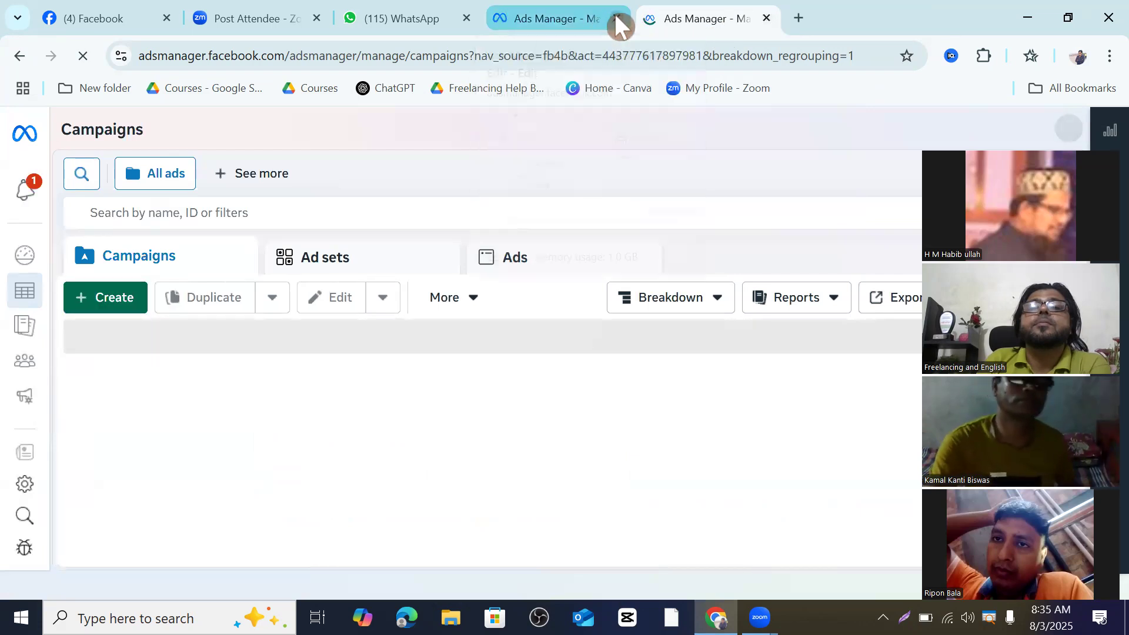
Create a new auction campaign with the Leads objective.
left_click(111, 312)
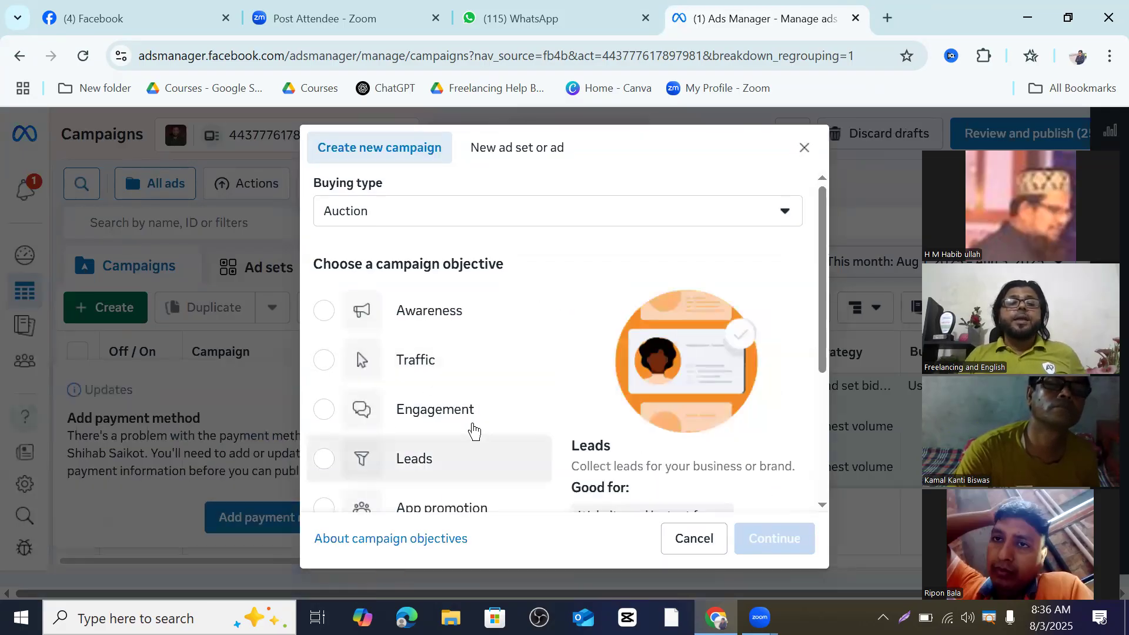
scroll(473, 430, "down", 2)
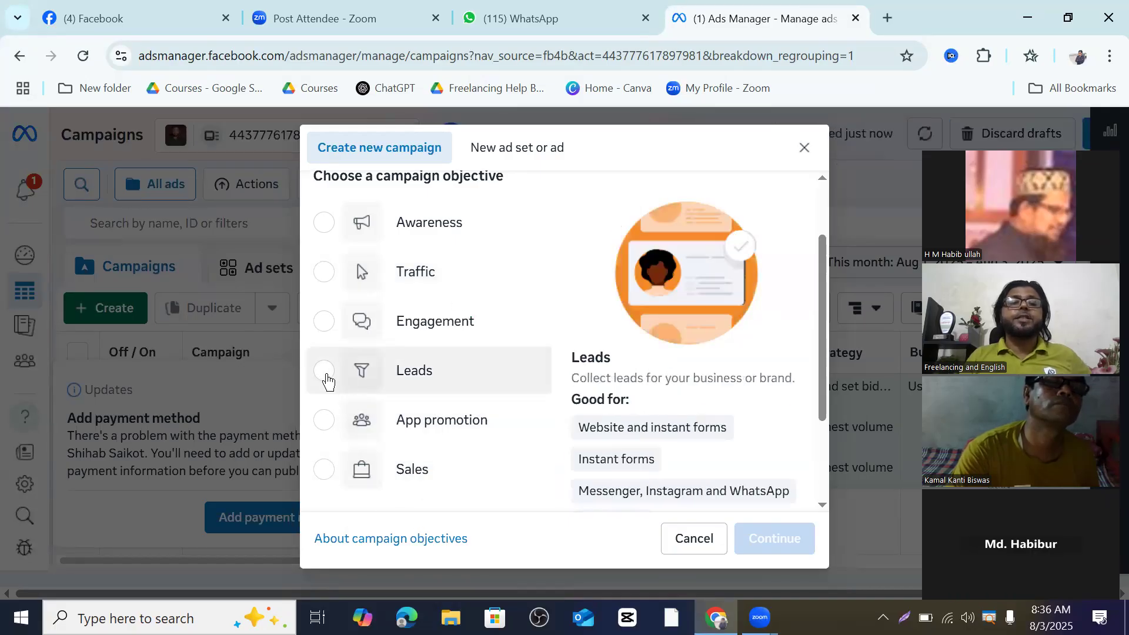
left_click(325, 371)
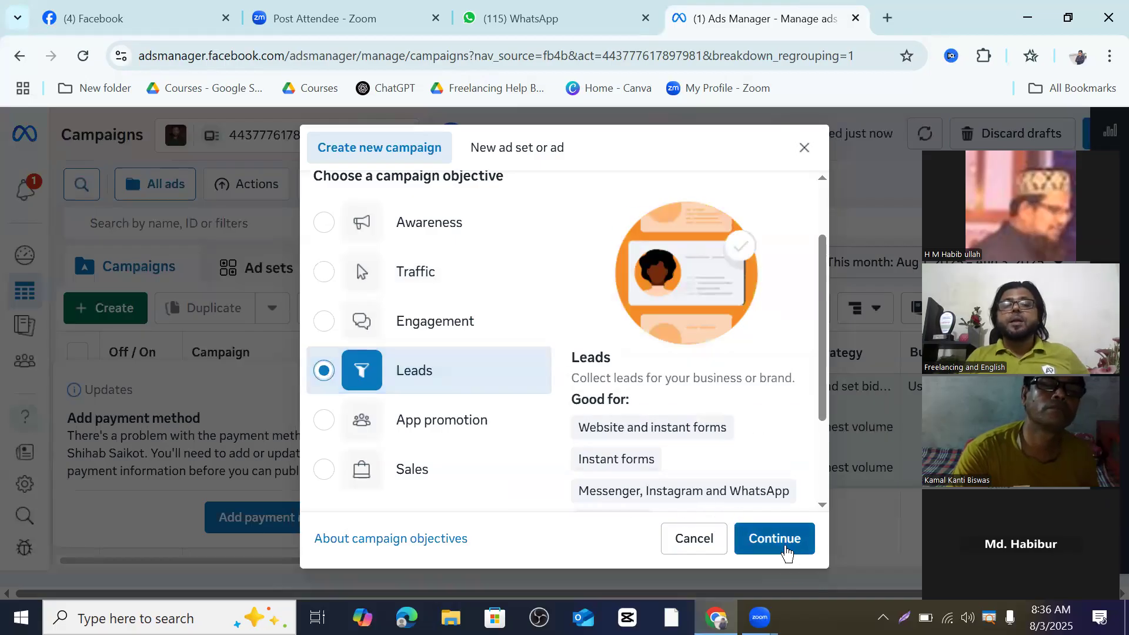
left_click(785, 543)
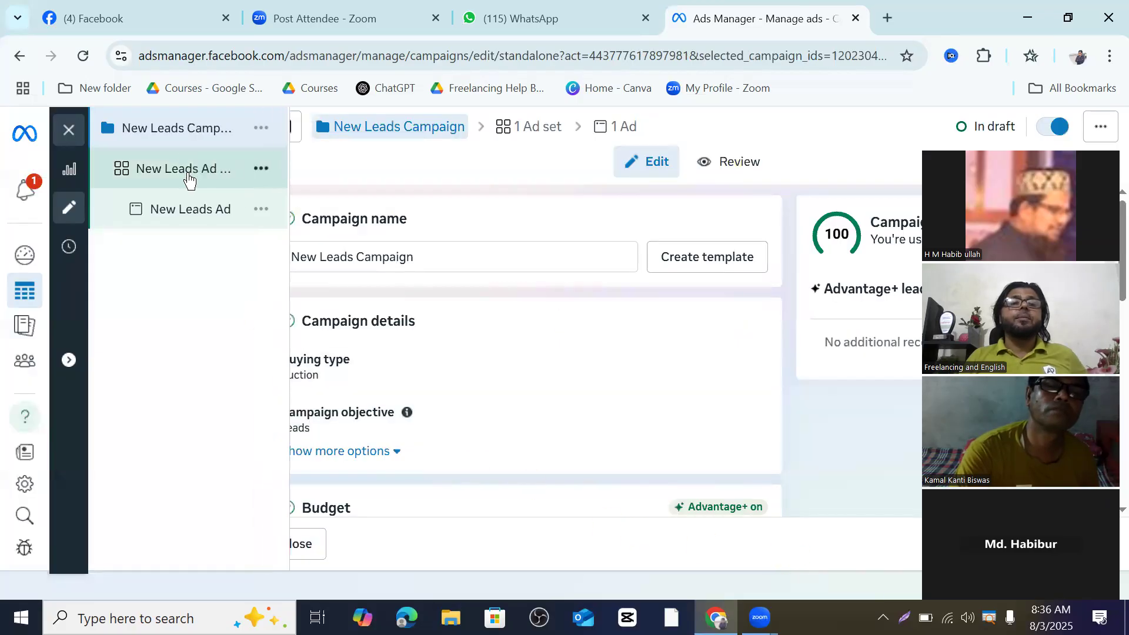
Set the New Leads Ad Set's conversion location to Messenger.
left_click(188, 175)
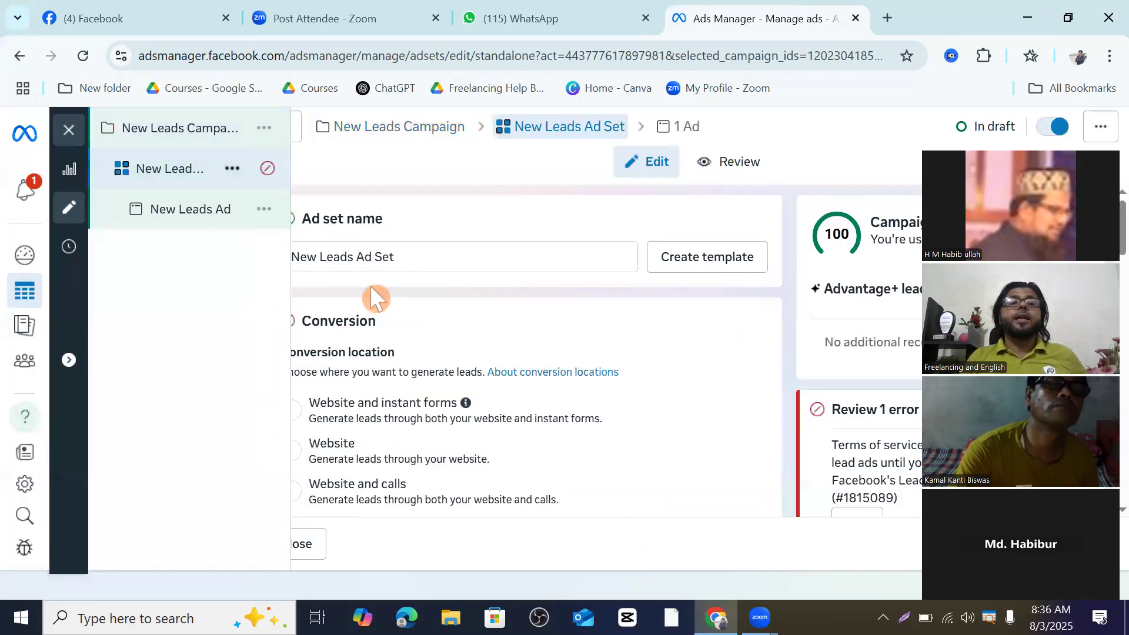
scroll(426, 350, "down", 2)
scroll(427, 349, "down", 3)
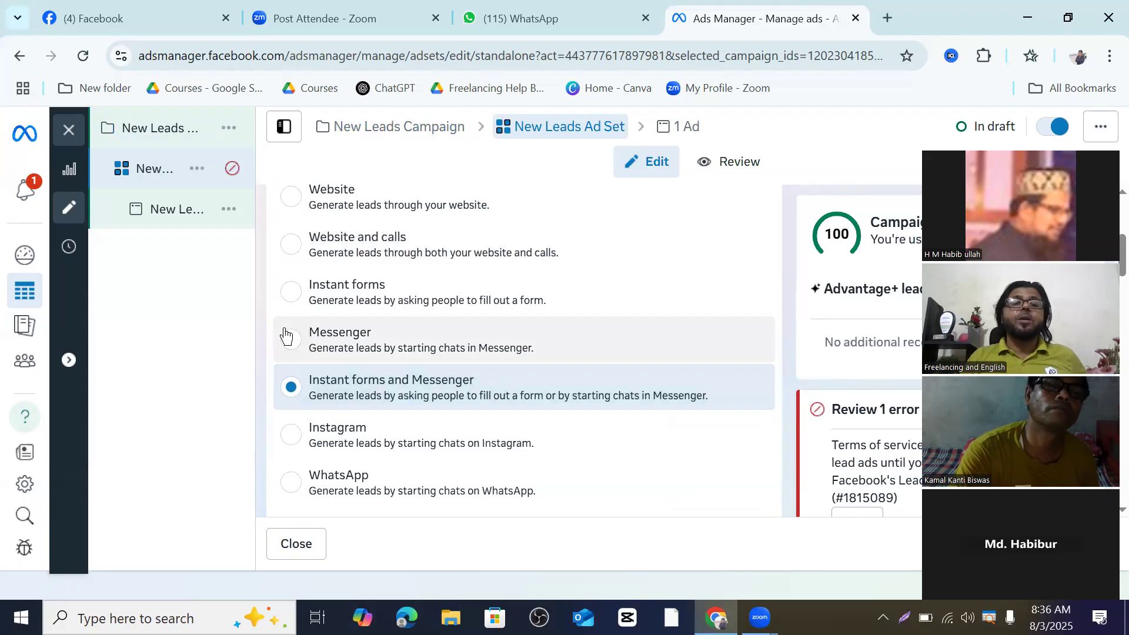
left_click(292, 341)
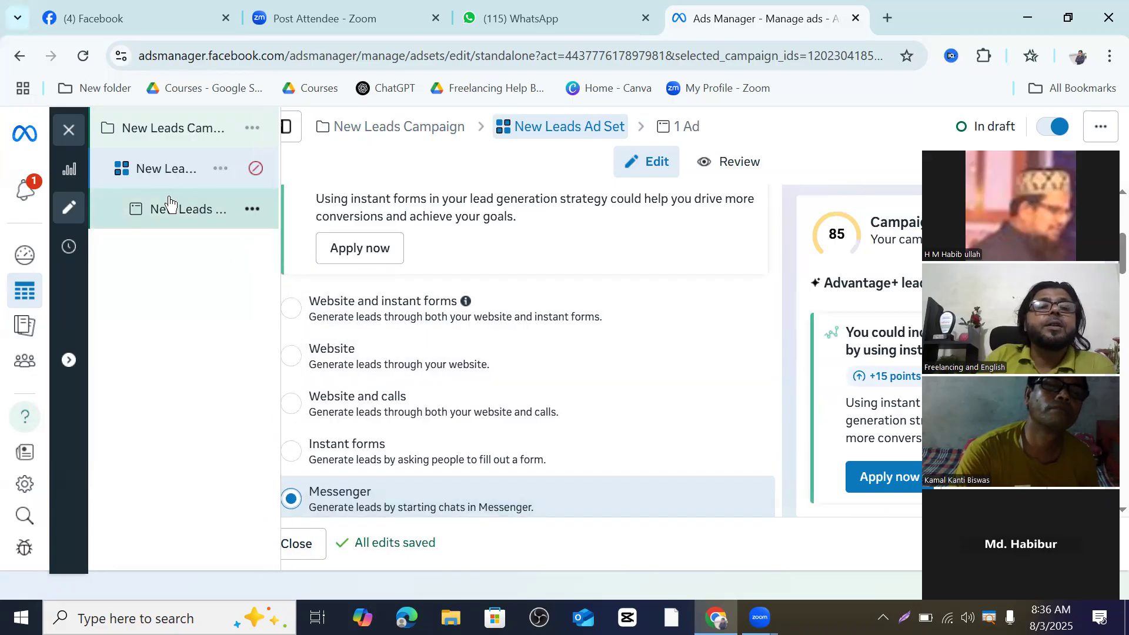
Open the New Leads Ad and examine its message template section, including the converted form and existing template options.
double_click(179, 217)
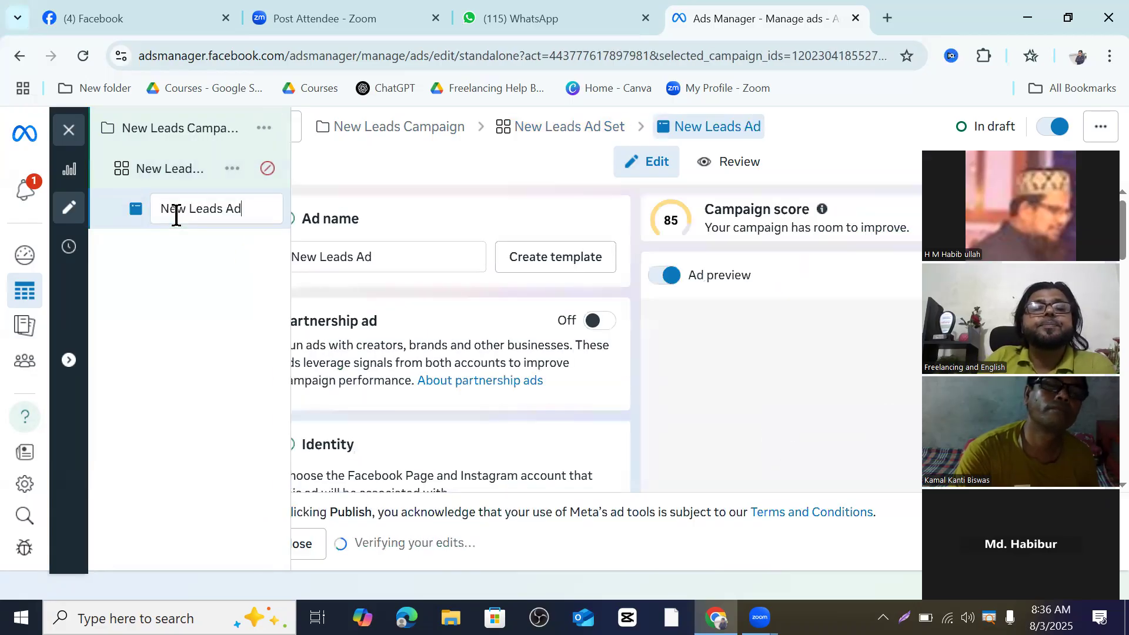
left_click(169, 255)
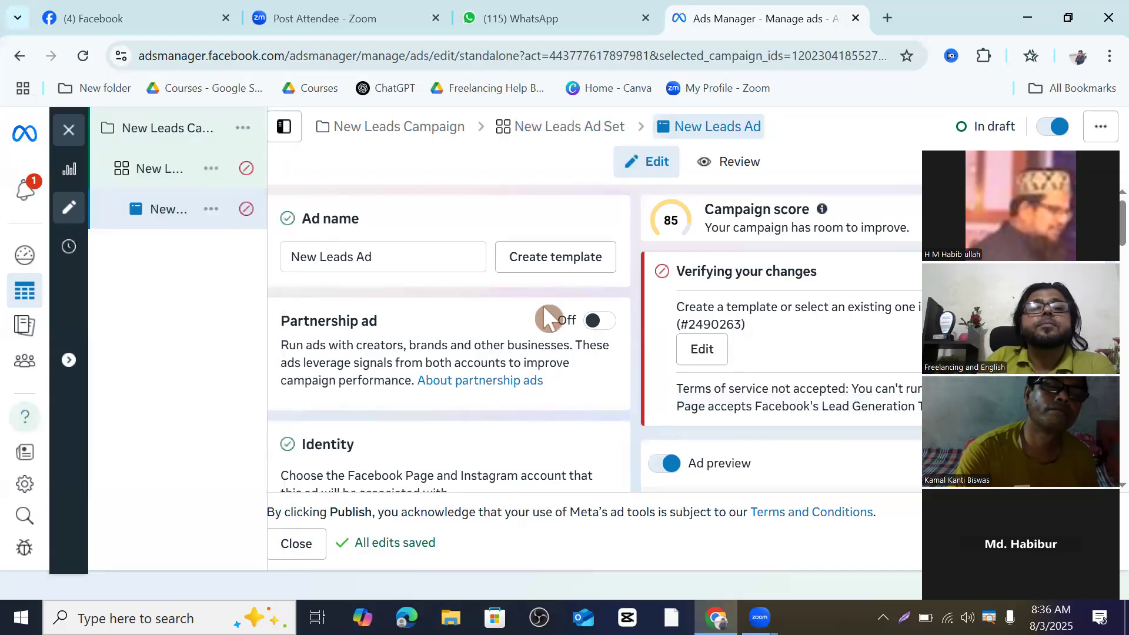
scroll(546, 321, "down", 5)
scroll(481, 314, "down", 10)
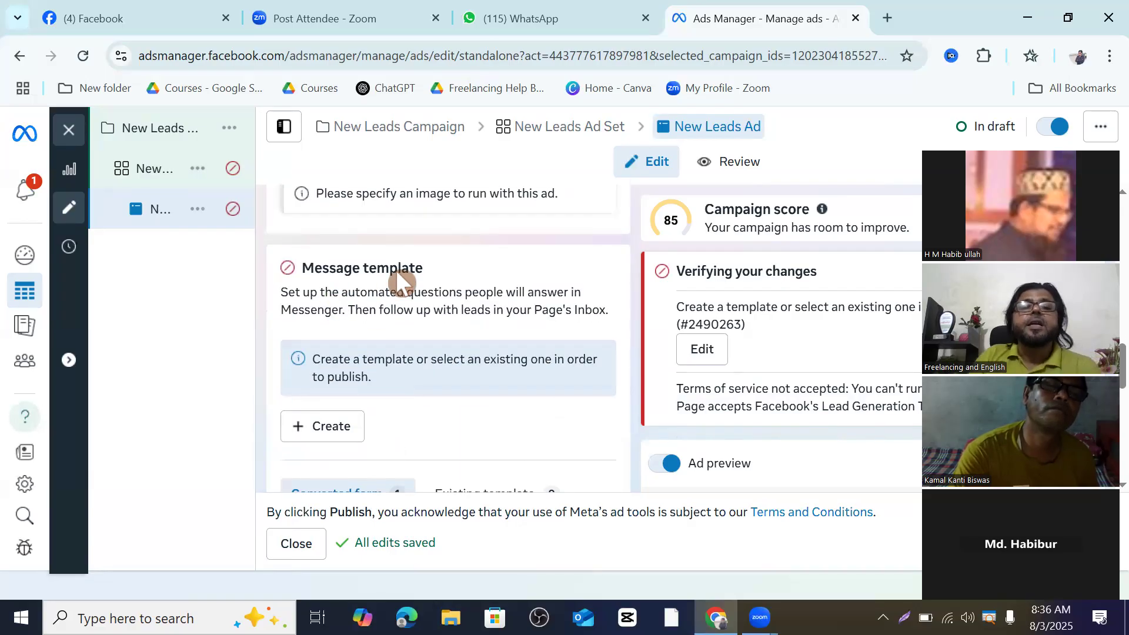
scroll(423, 310, "down", 2)
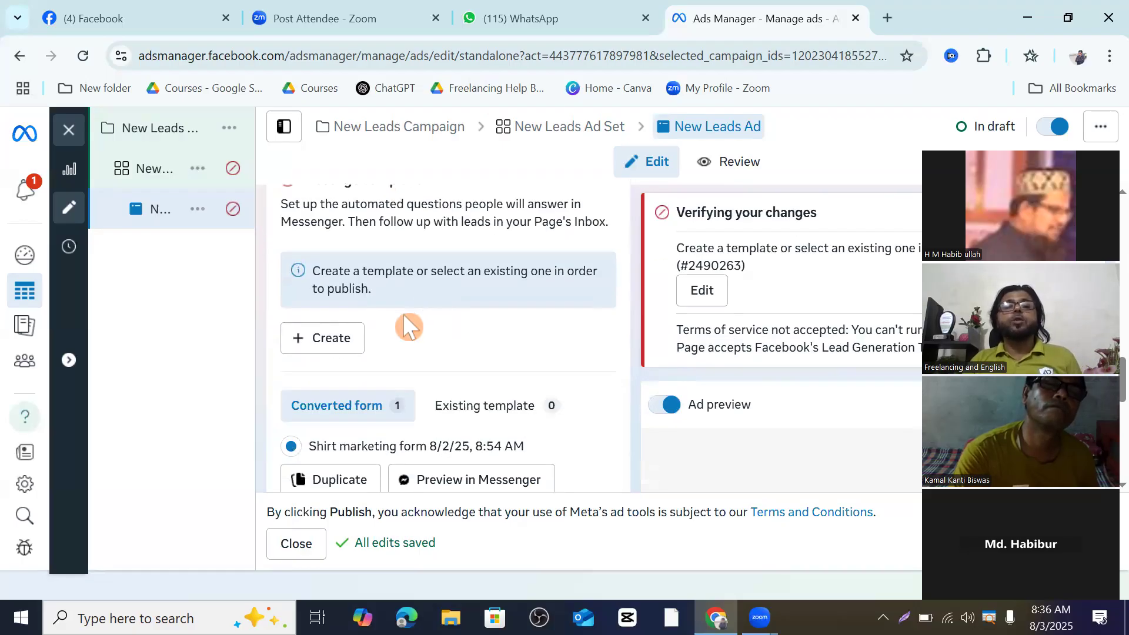
scroll(430, 323, "down", 2)
scroll(406, 320, "down", 3)
scroll(412, 318, "up", 5)
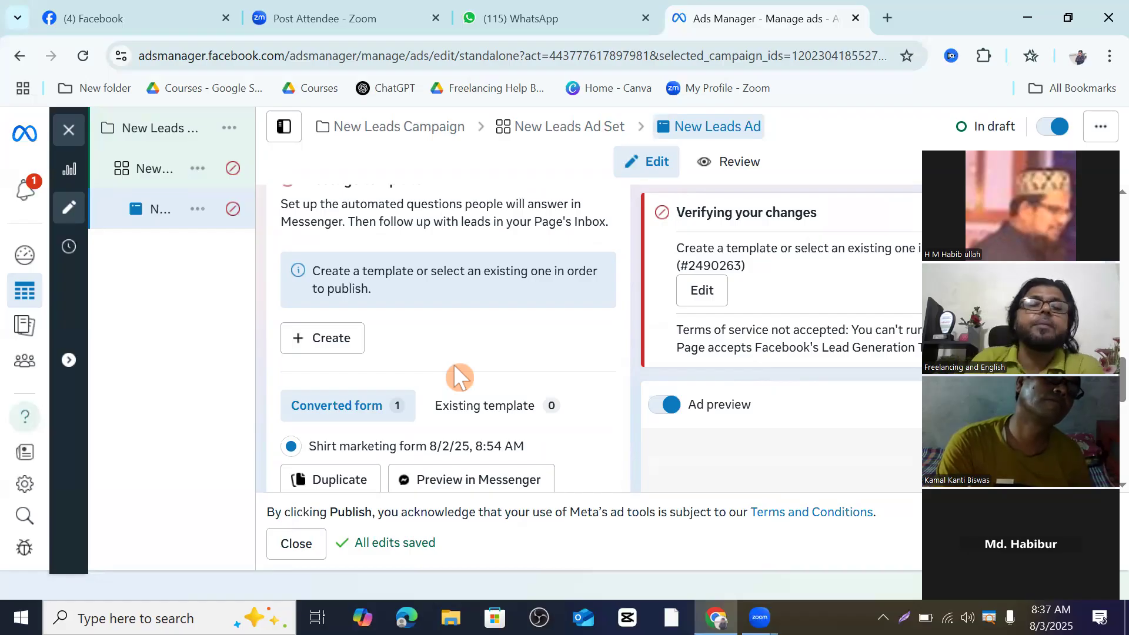
Start creating a new message template for the ad and expand its welcome message for editing.
left_click(336, 343)
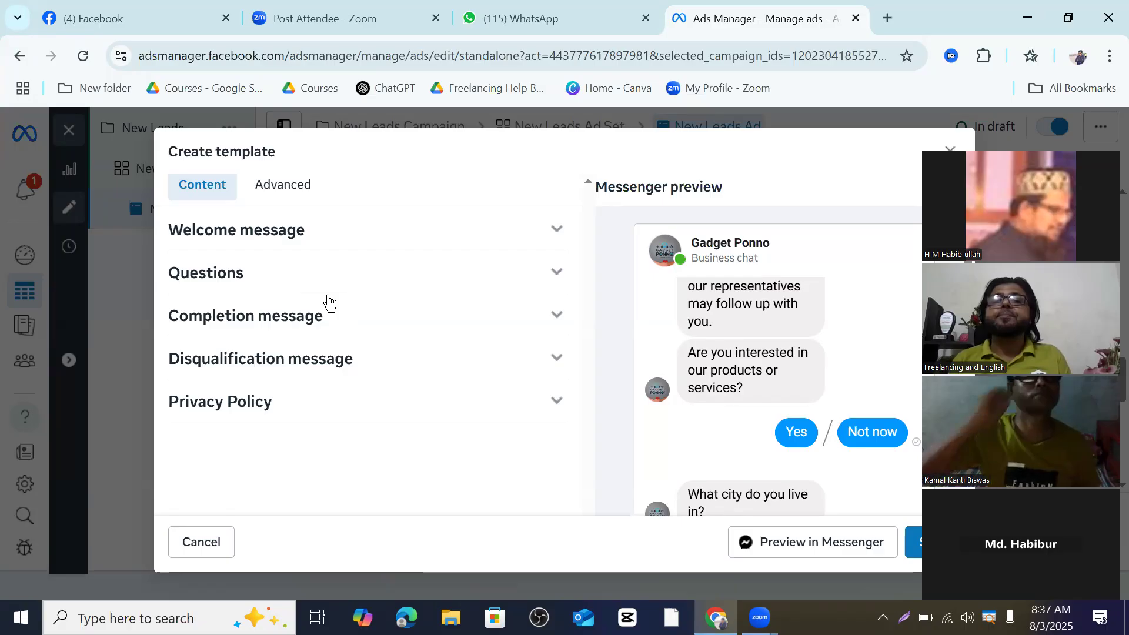
scroll(707, 388, "up", 3)
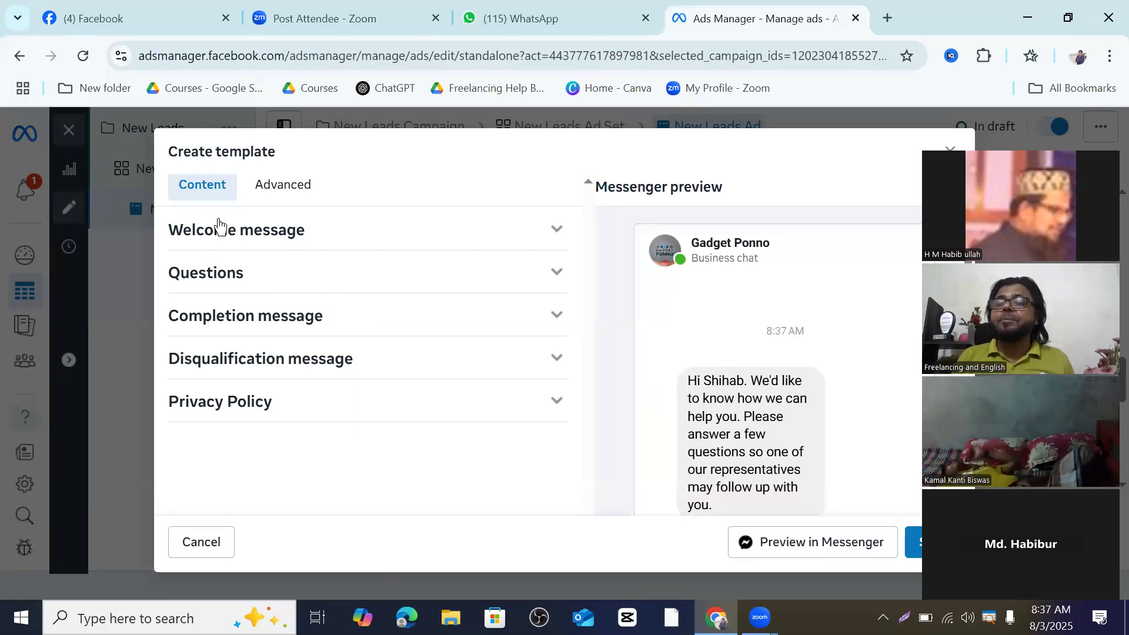
left_click(556, 230)
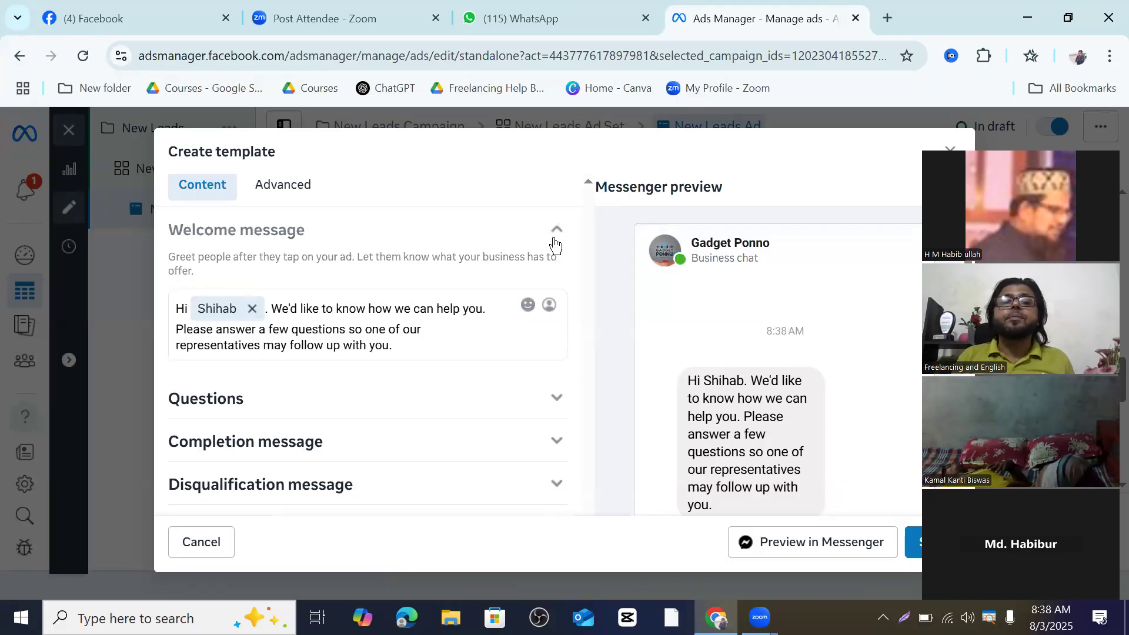
scroll(433, 333, "down", 2)
scroll(421, 307, "up", 2)
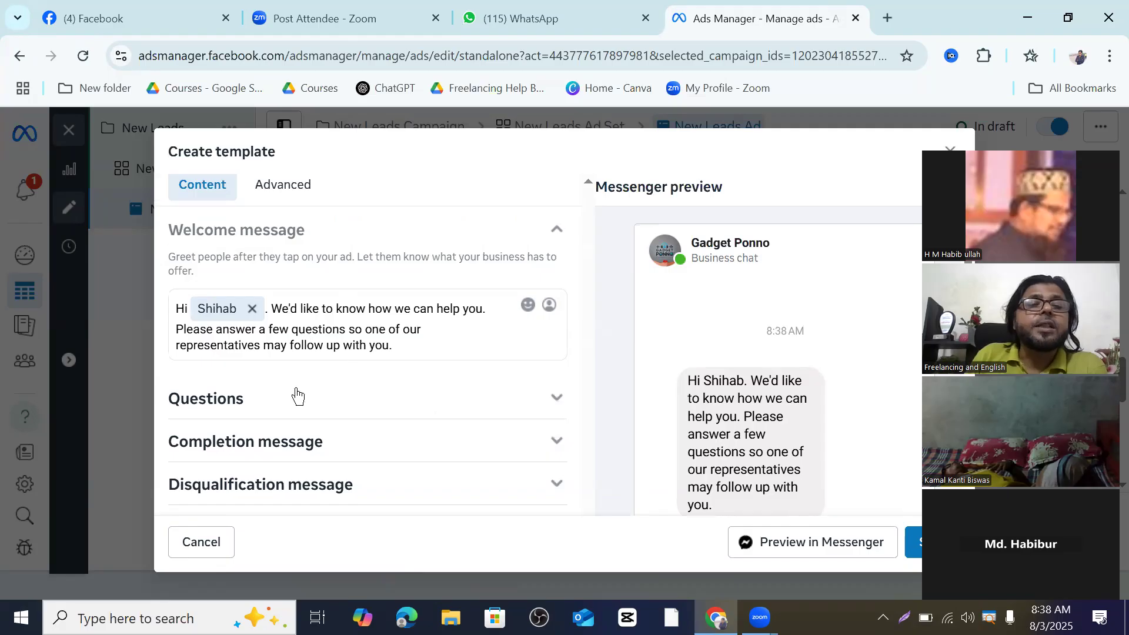
scroll(482, 329, "down", 1)
scroll(481, 330, "down", 1)
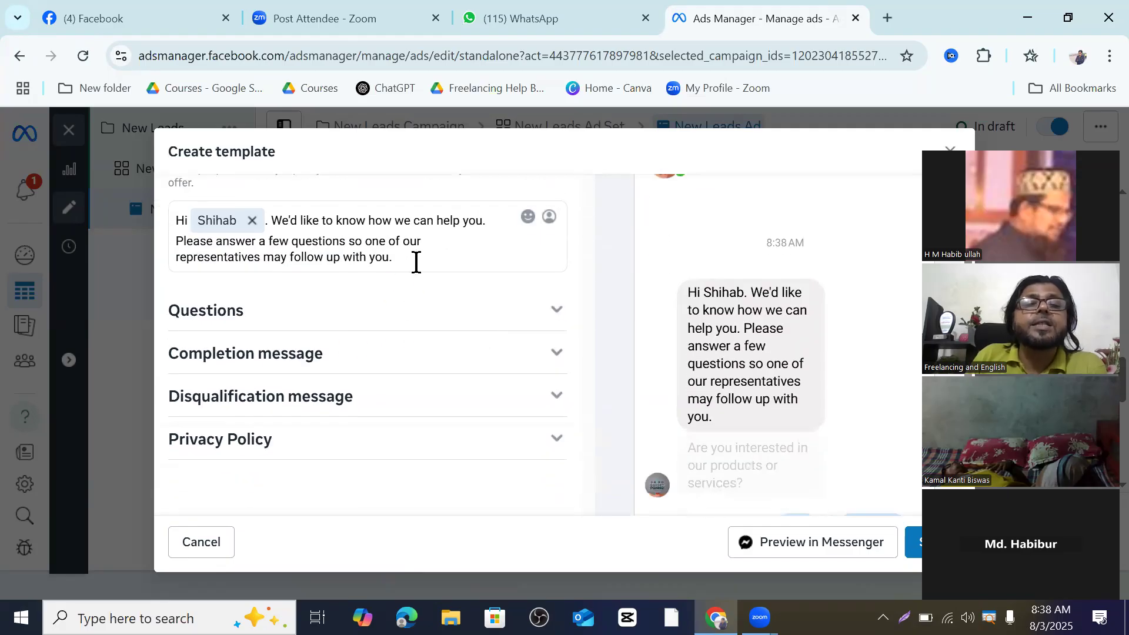
right_click(410, 252)
left_click(663, 244)
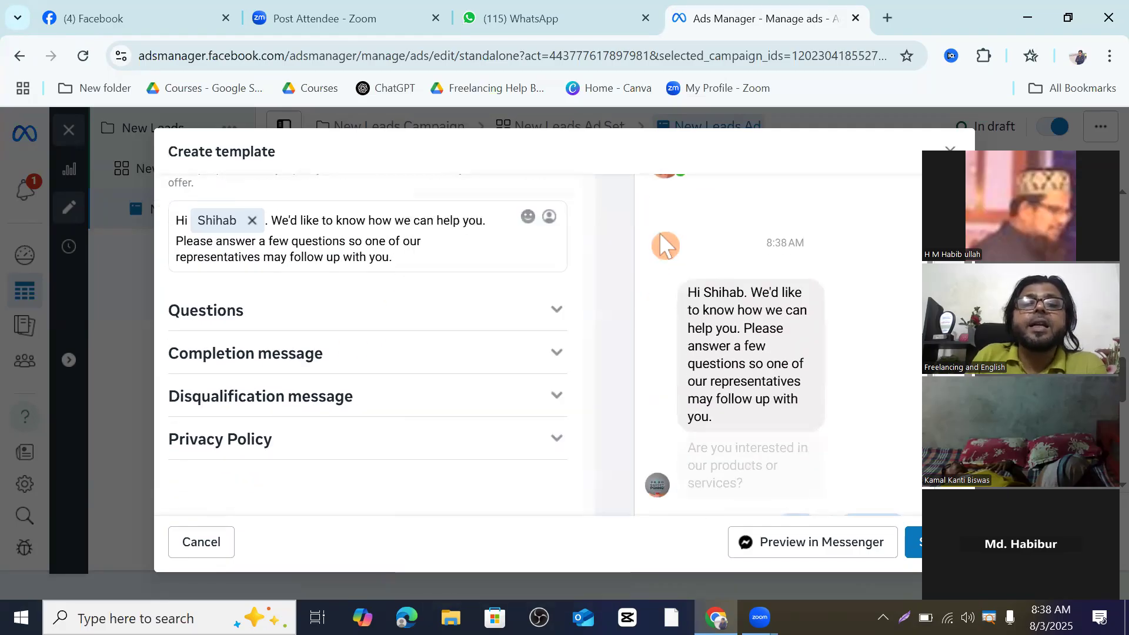
scroll(359, 289, "up", 1)
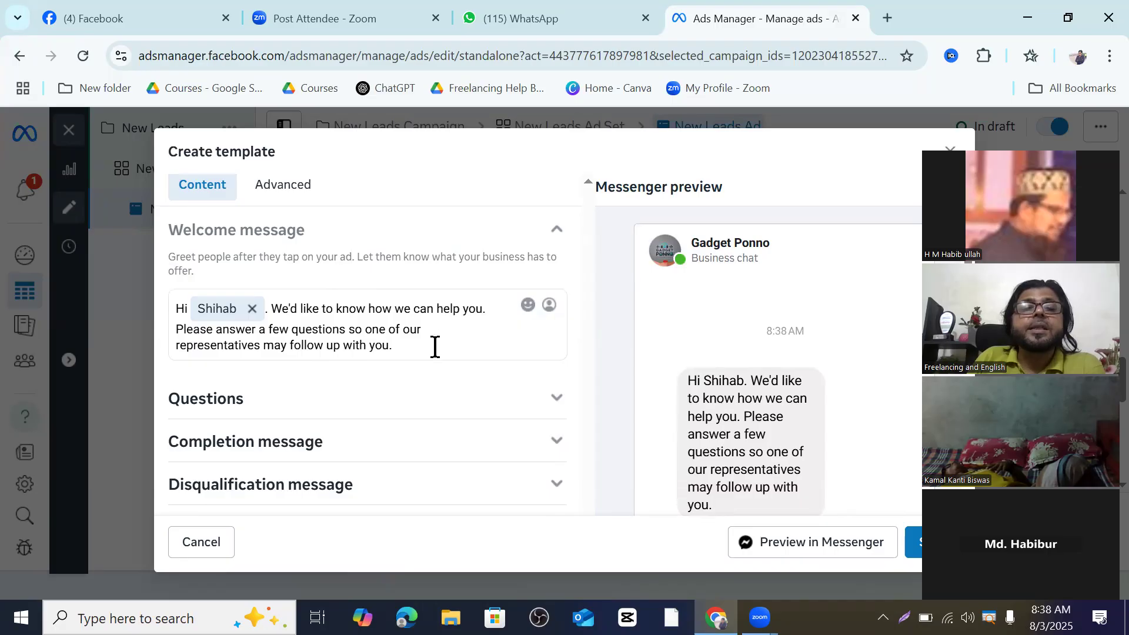
Delete the default welcome text and the recipient name placeholder, keeping only "Hi".
left_click_drag(403, 345, 167, 333)
key("BackSpace")
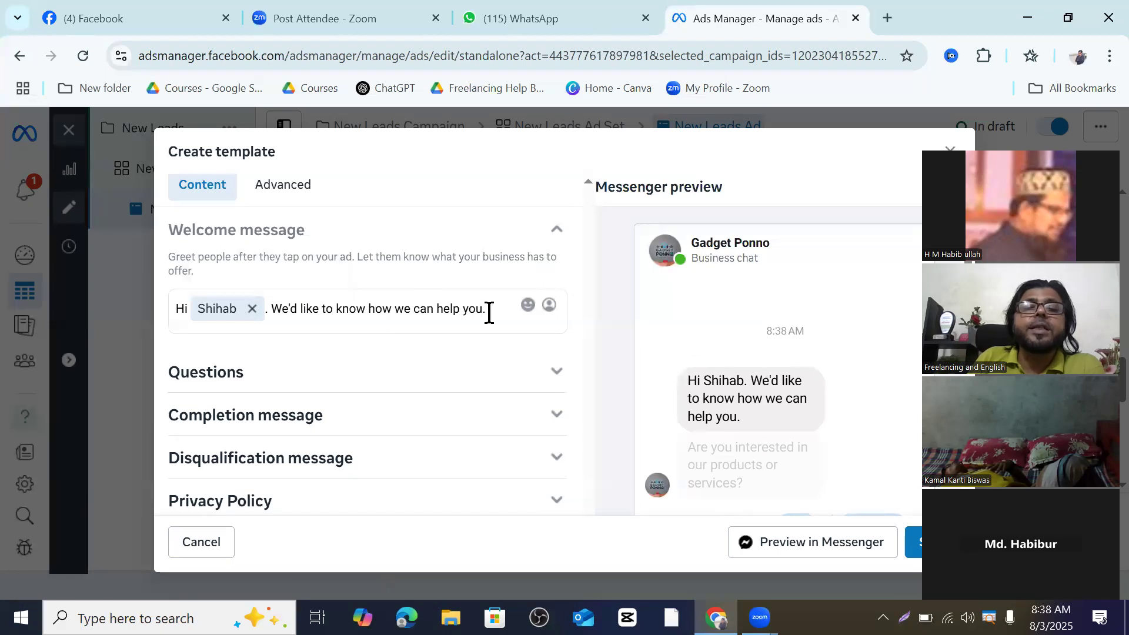
left_click_drag(485, 310, 171, 327)
left_click(167, 319)
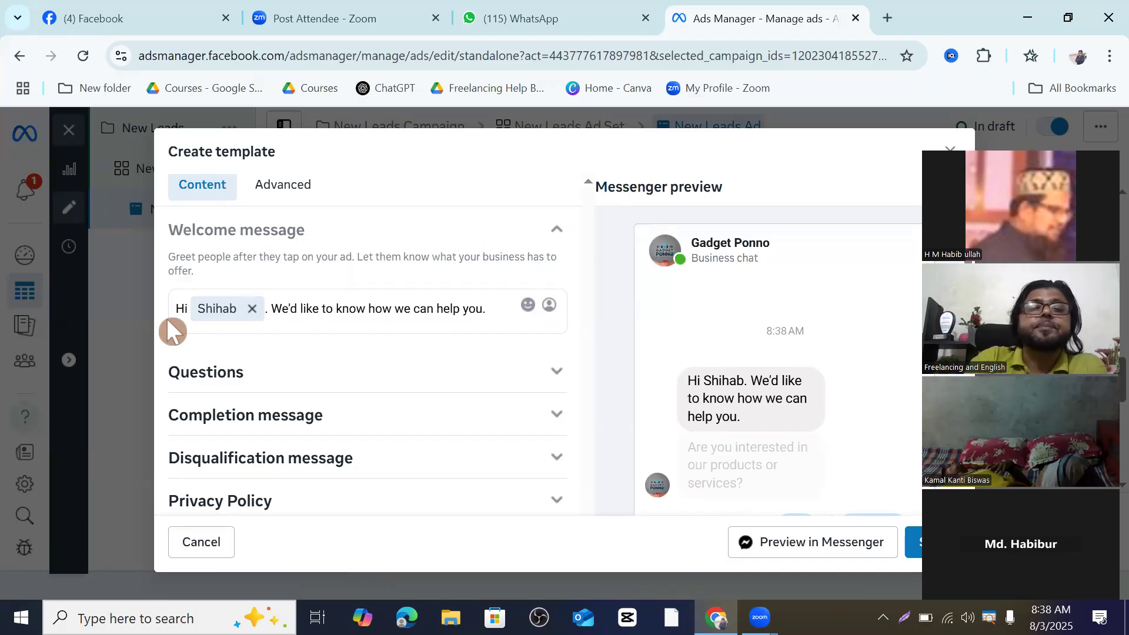
triple_click(328, 305)
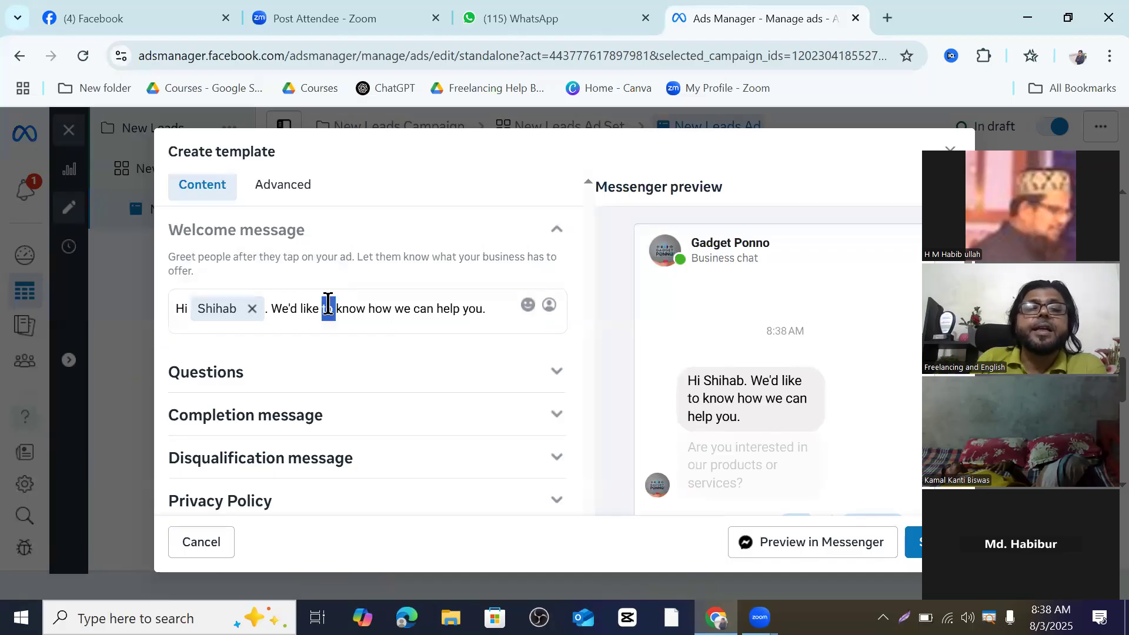
key("BackSpace")
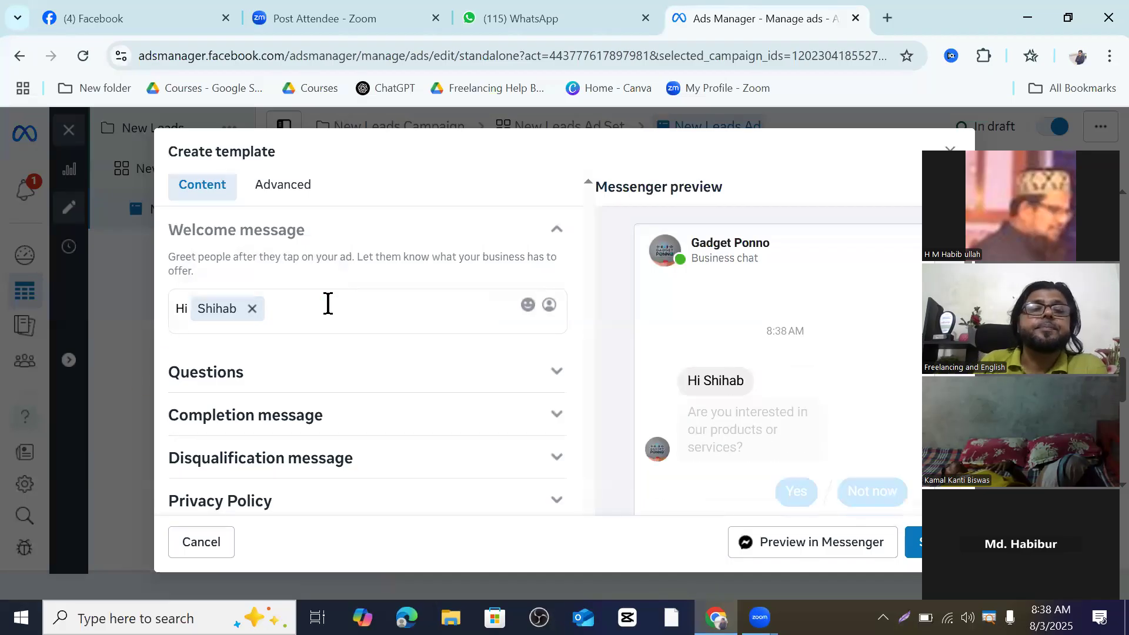
left_click(254, 311)
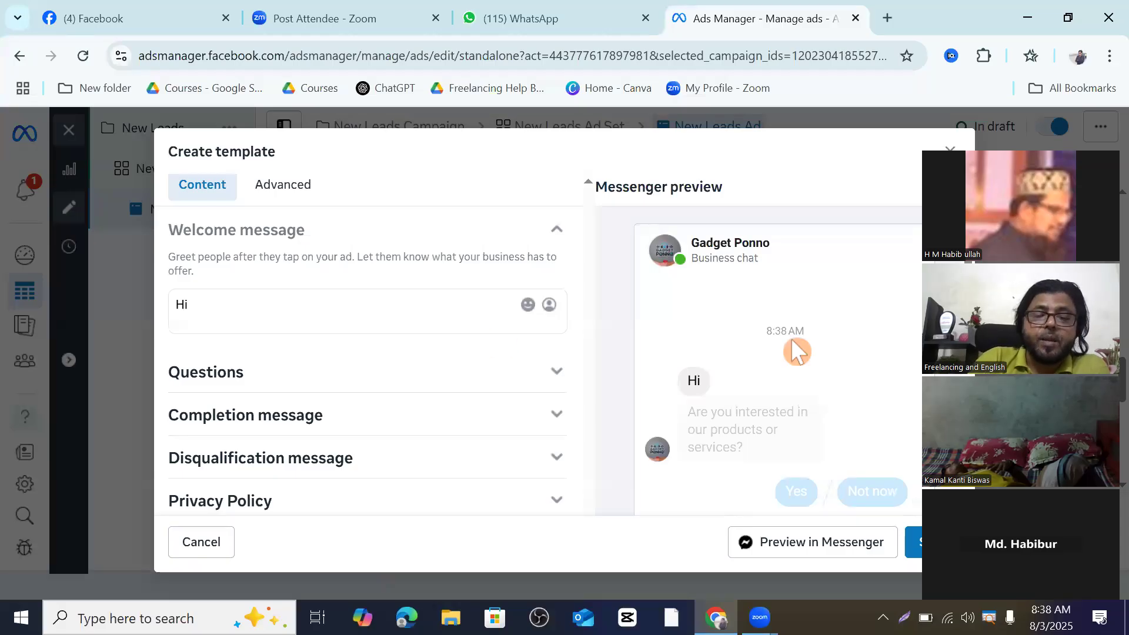
Complete the template's welcome message so it reads "Hi, thank you for messenging us. How can we help you?".
type(",")
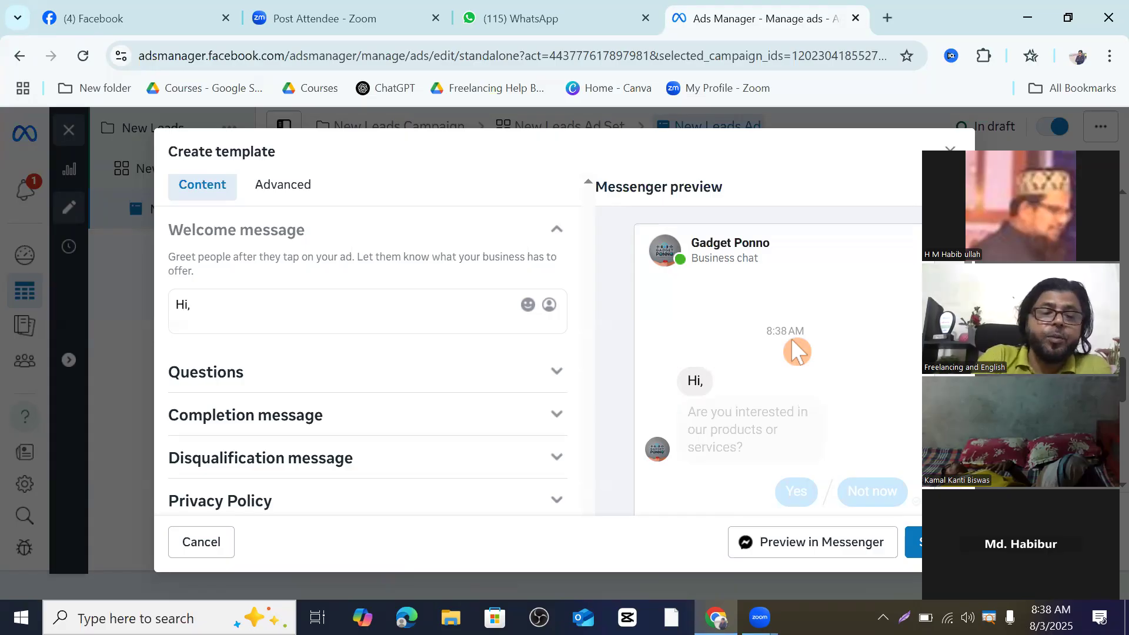
type("th")
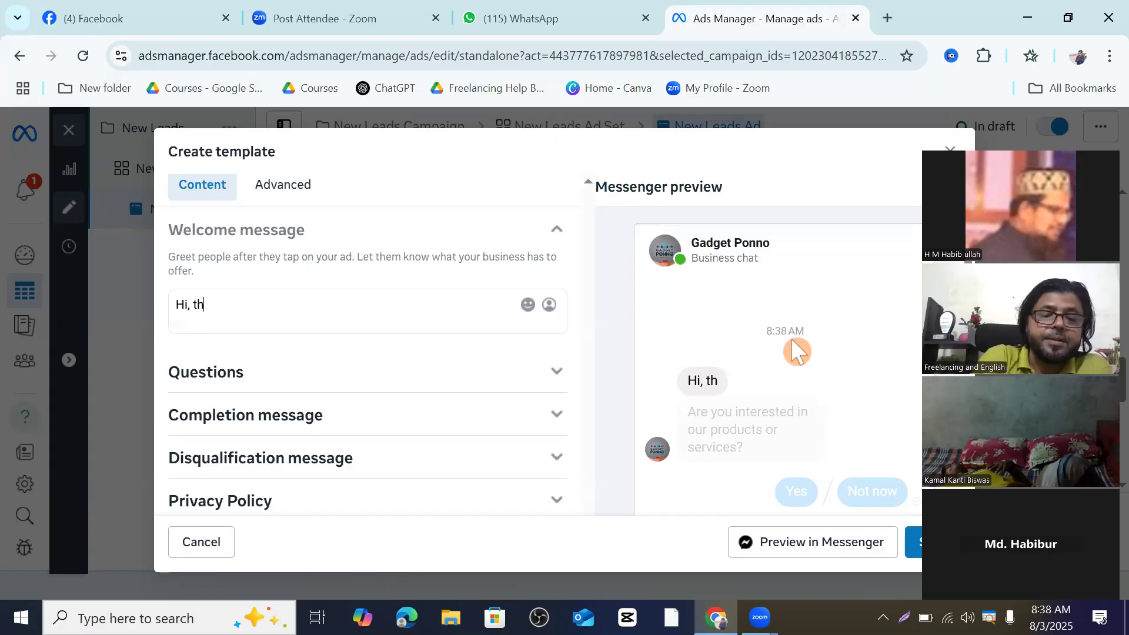
type("ank ")
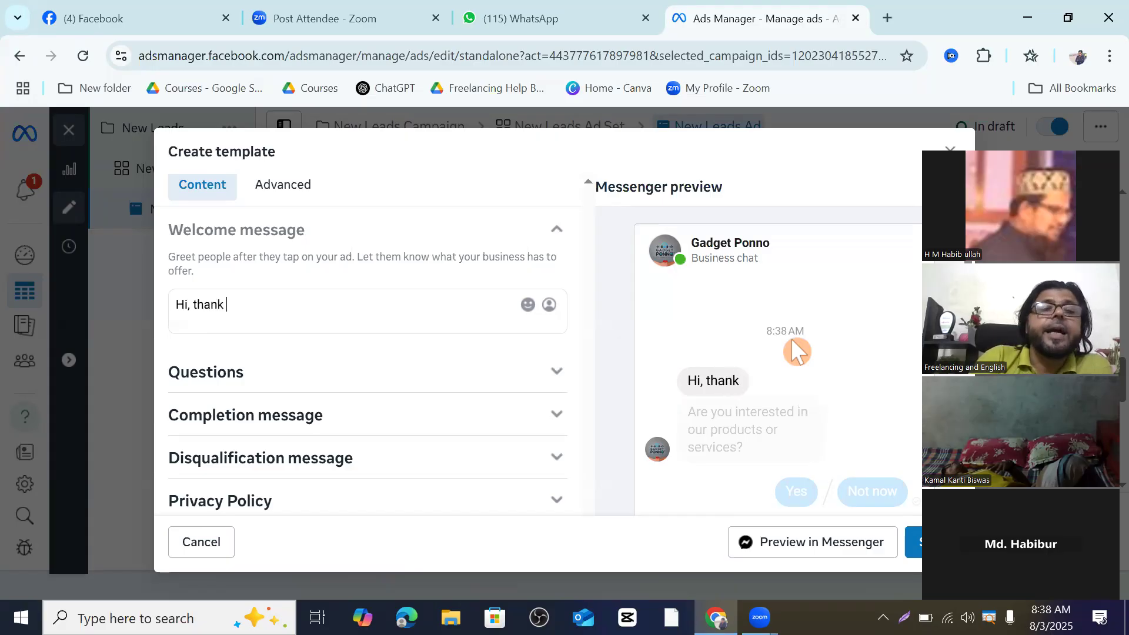
type("you ")
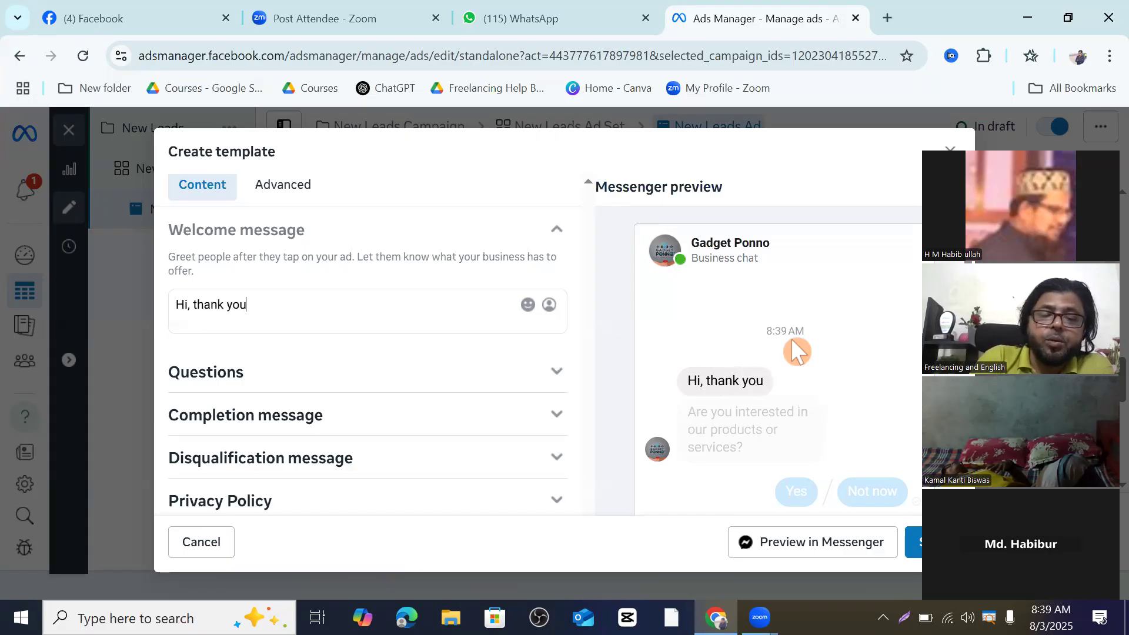
type("for ")
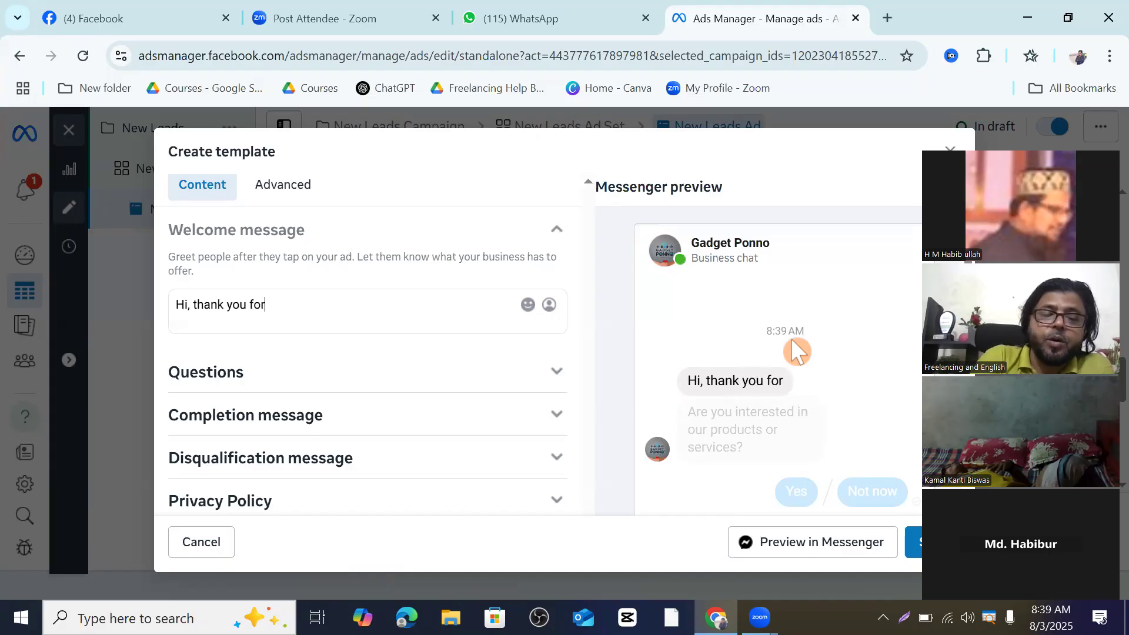
type("me")
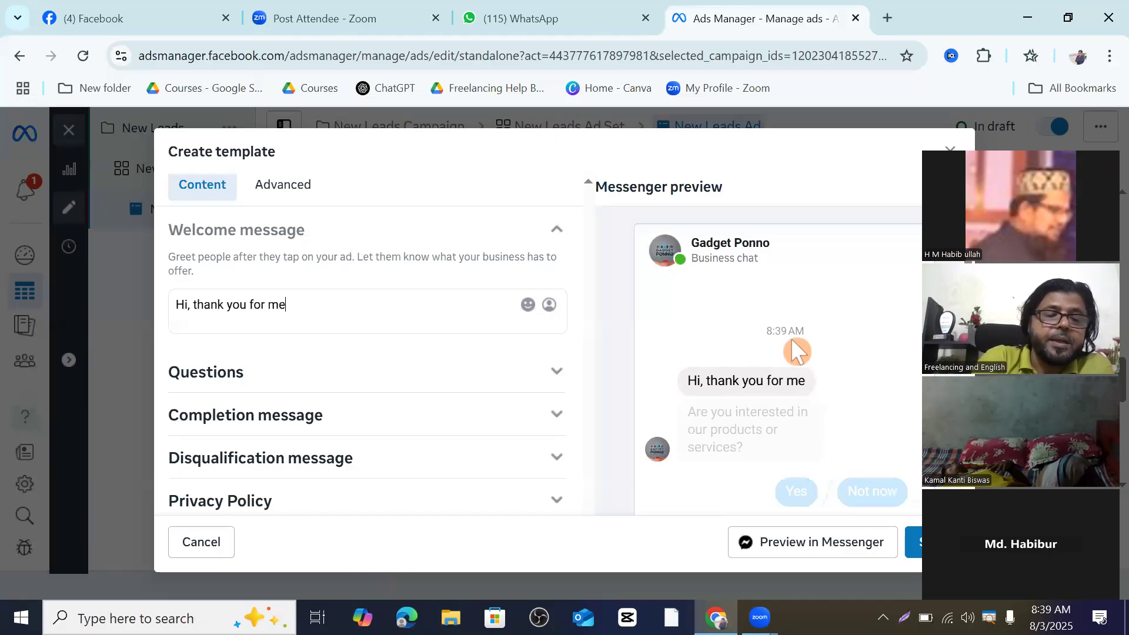
type("ssenging")
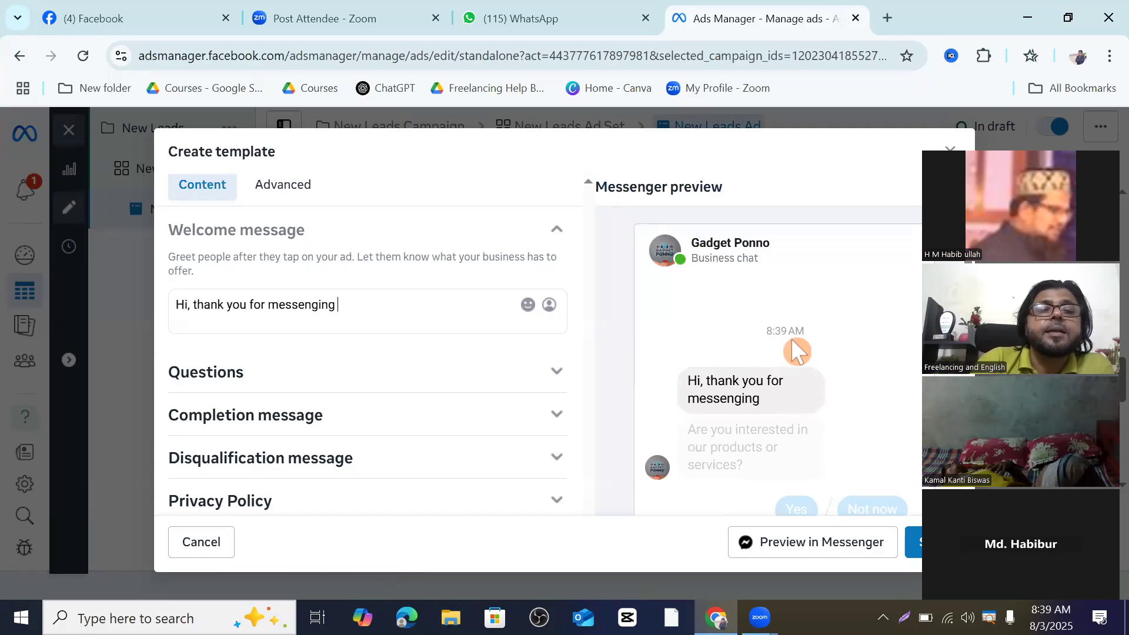
type(" u")
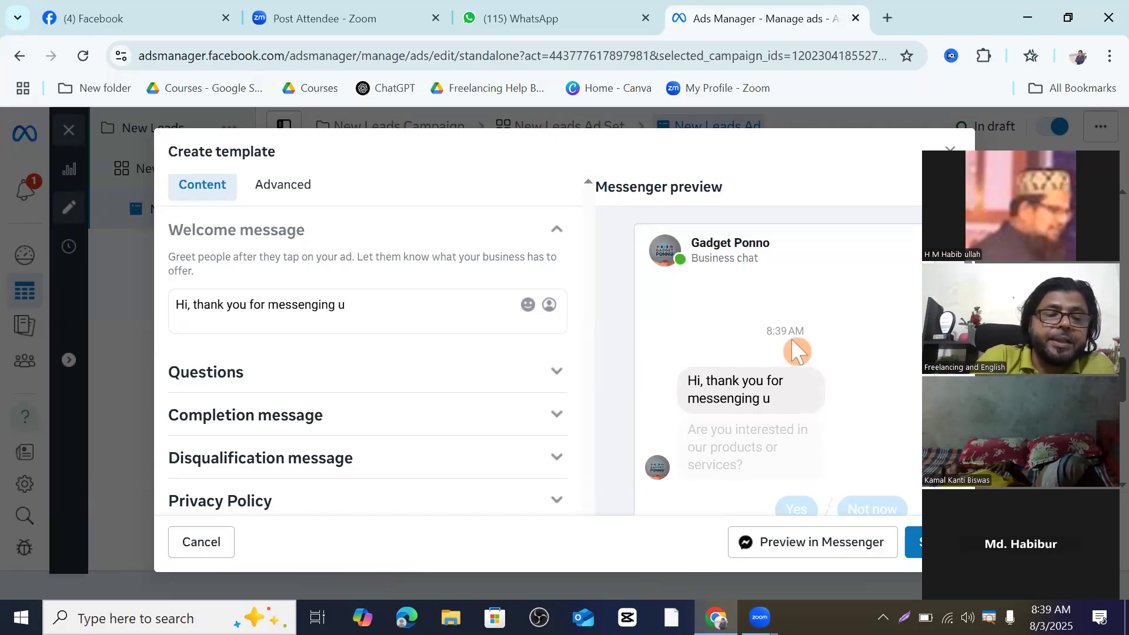
type("s.")
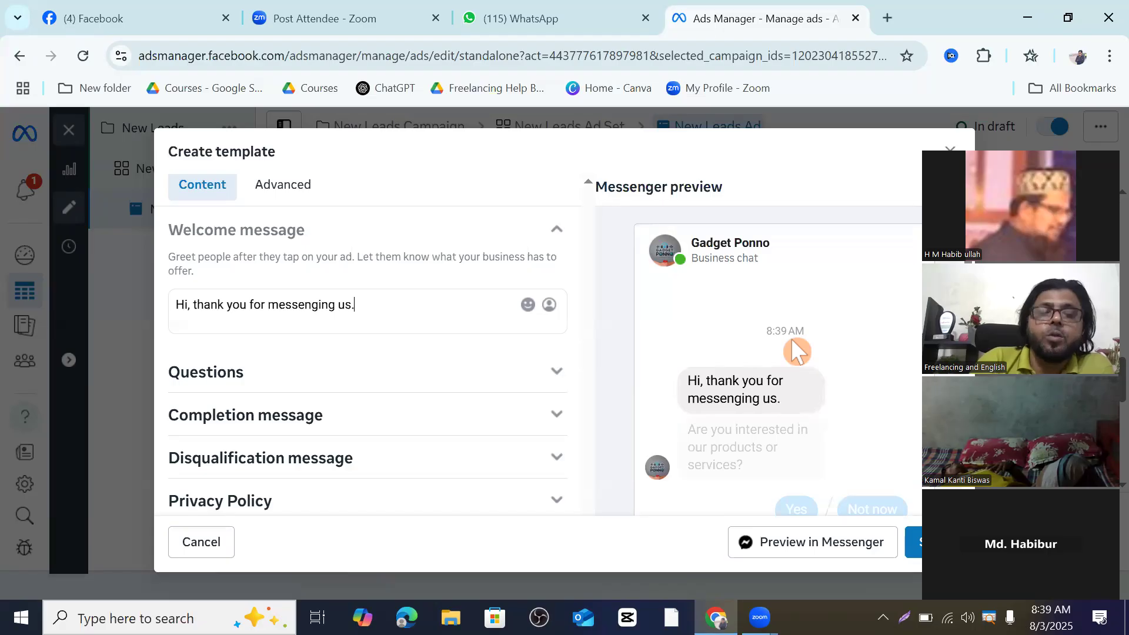
type(" Ho")
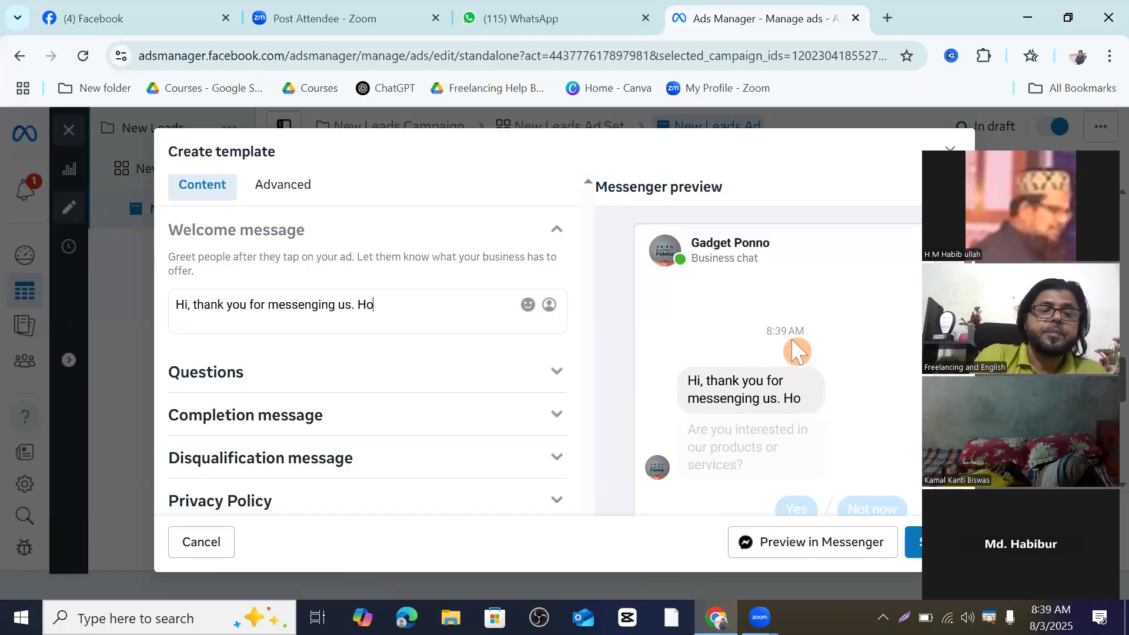
type("w ca")
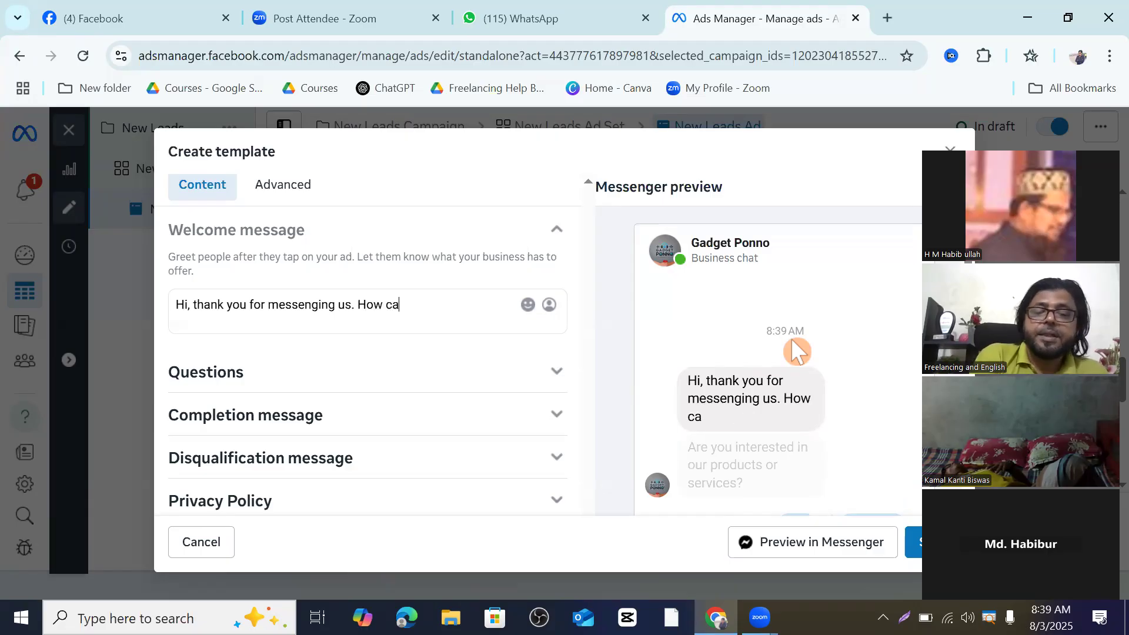
type("n")
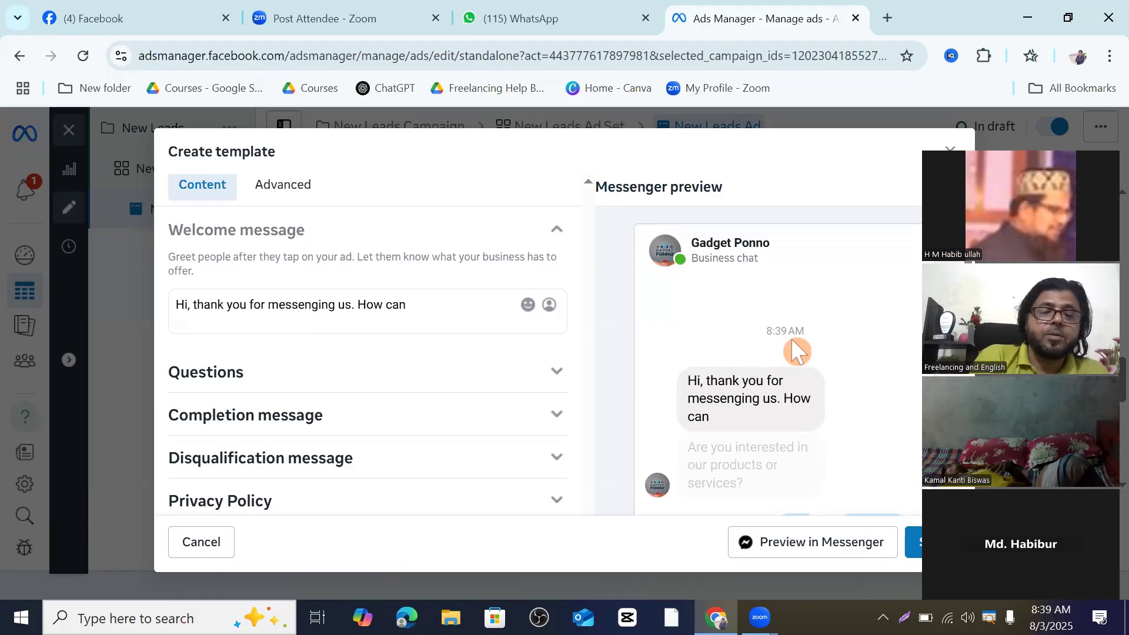
type(" we h")
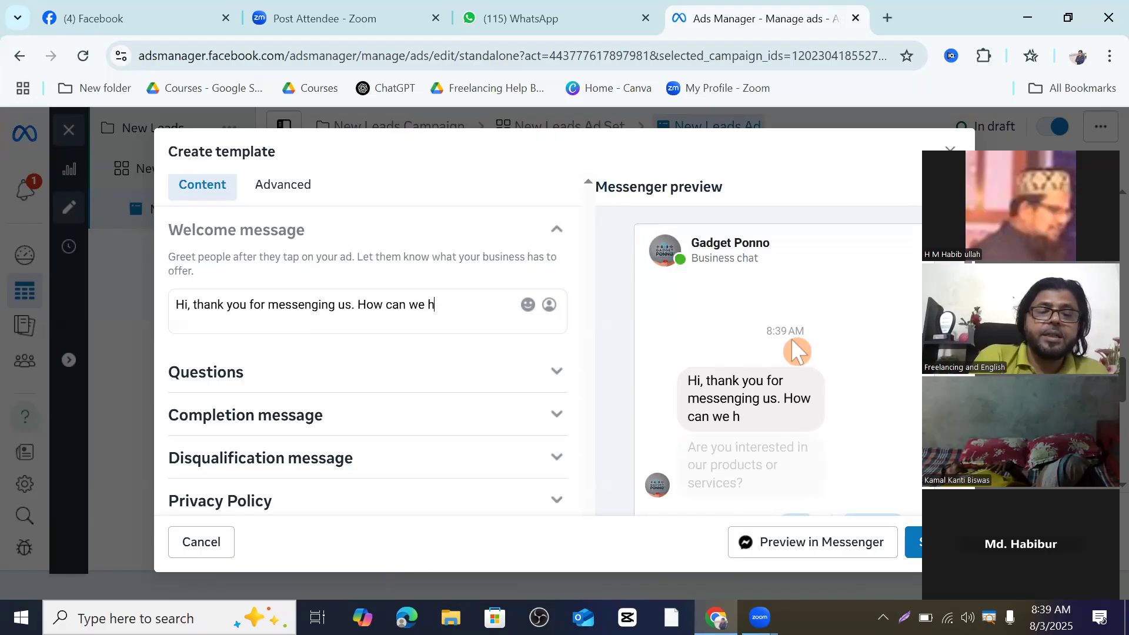
type("elp ")
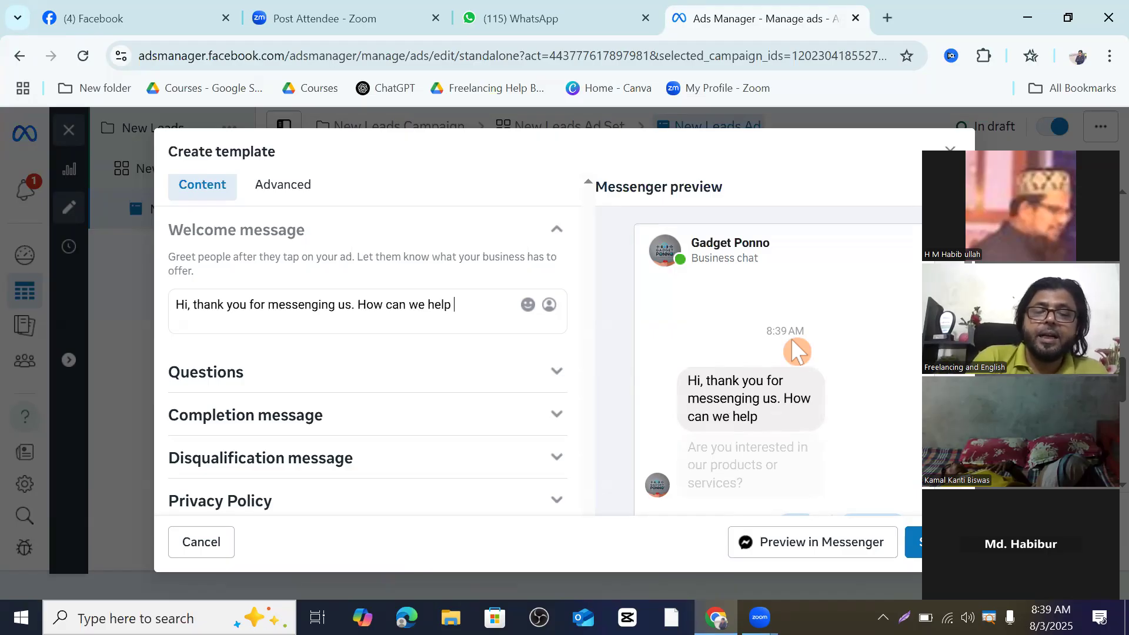
type("you")
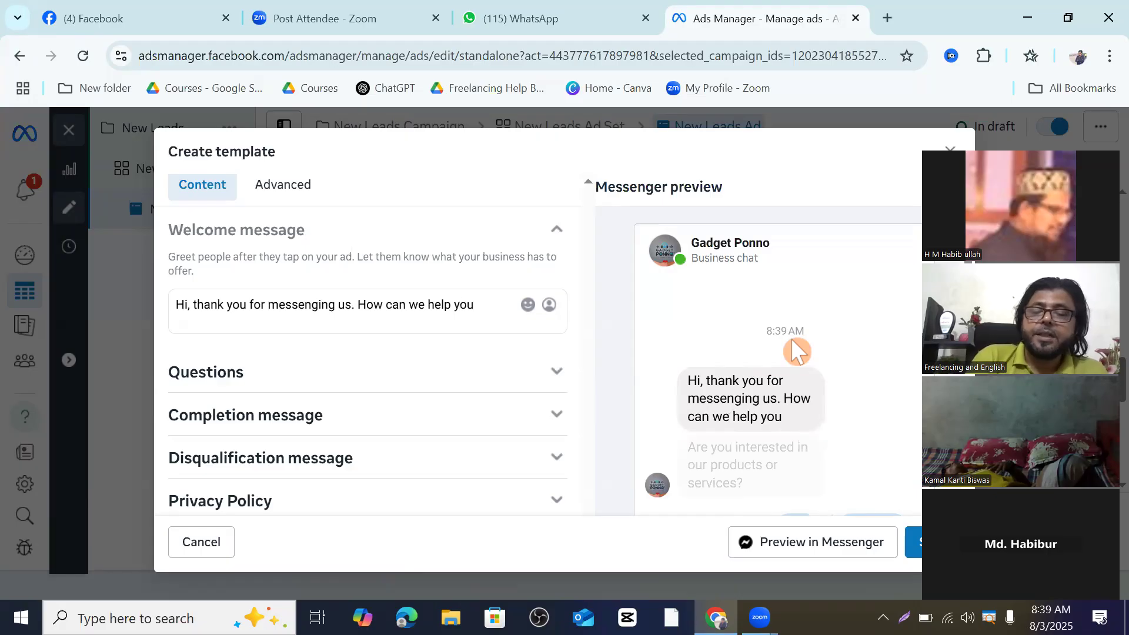
type("?")
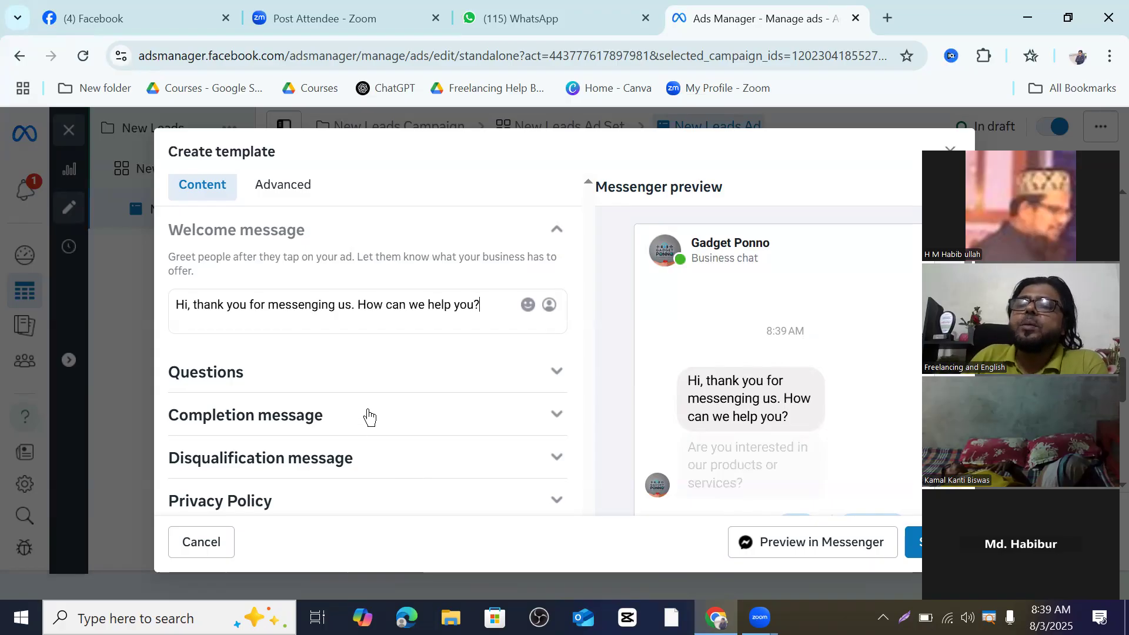
Insert the recipient's full name as a personalization placeholder right after "Hi," in the welcome message.
left_click(186, 321)
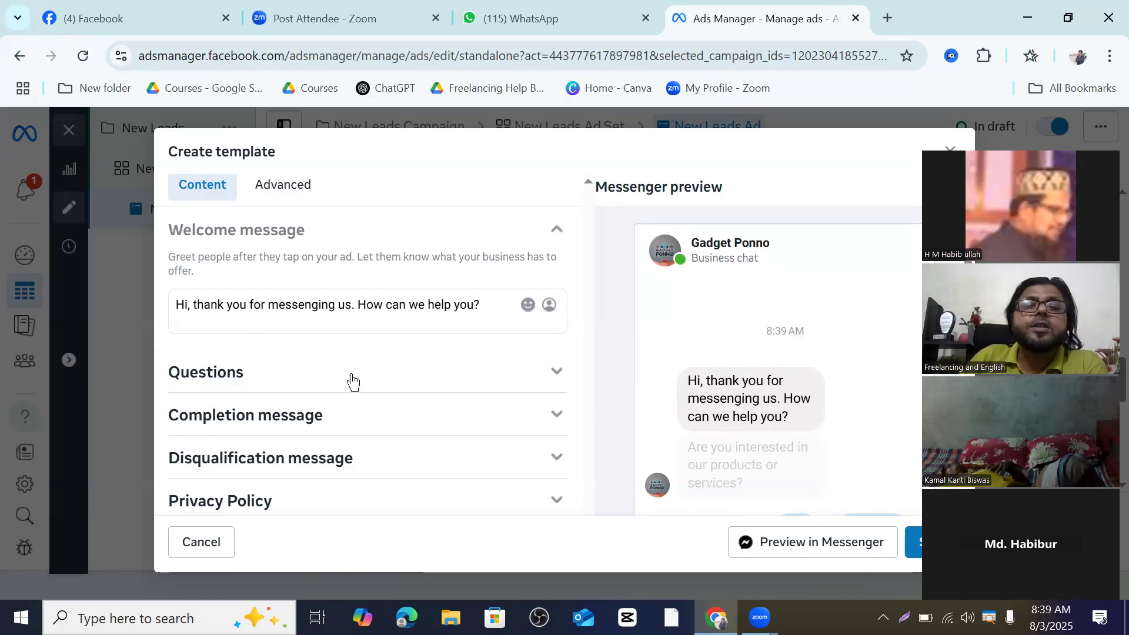
left_click(526, 314)
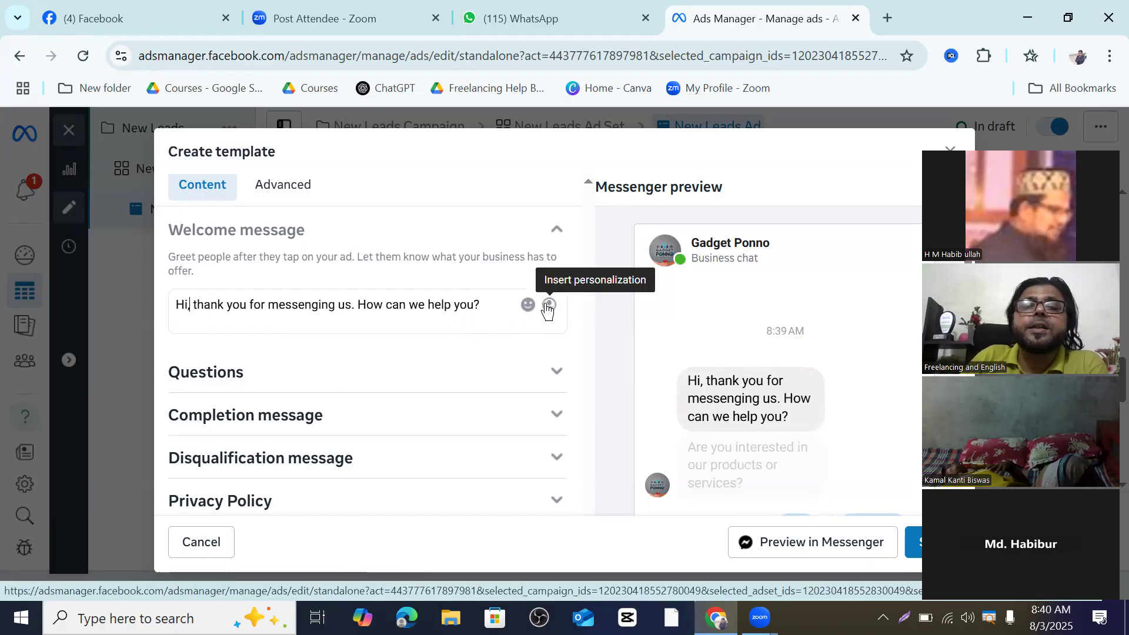
left_click(549, 305)
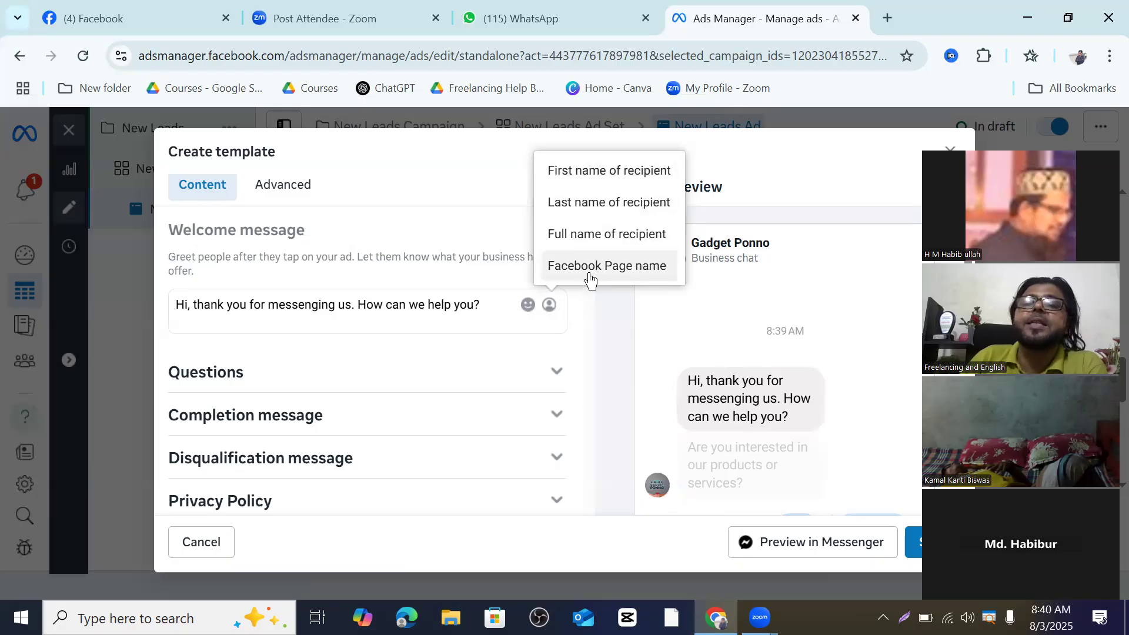
left_click(592, 241)
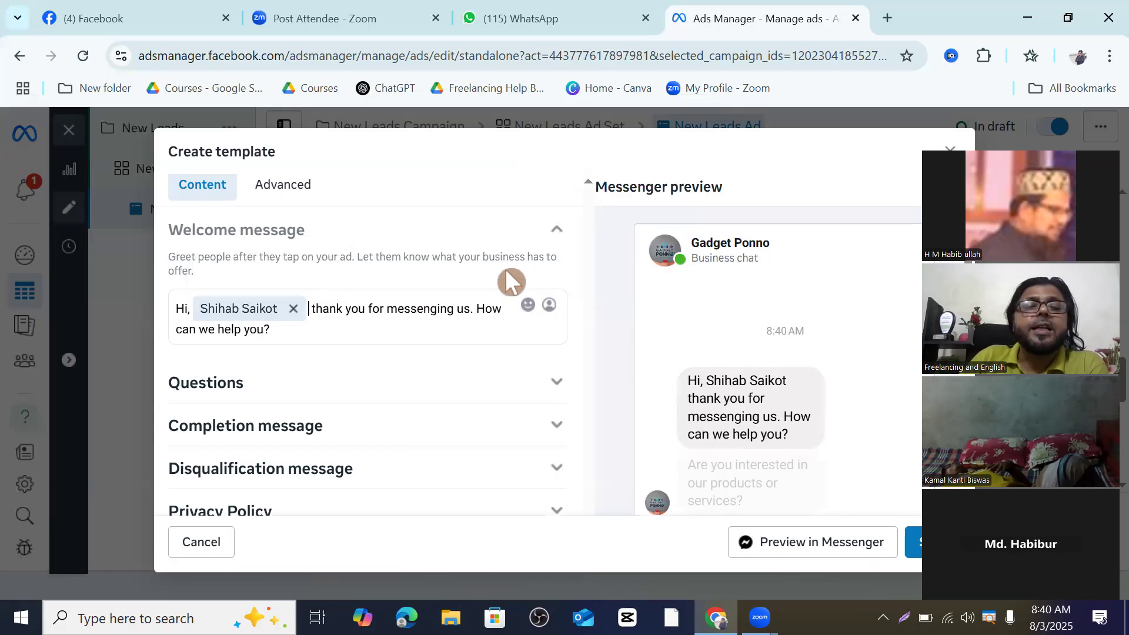
Expand the template's Questions section and replace the custom question's text with "How can I buy it?".
scroll(512, 281, "down", 1)
left_click(261, 258)
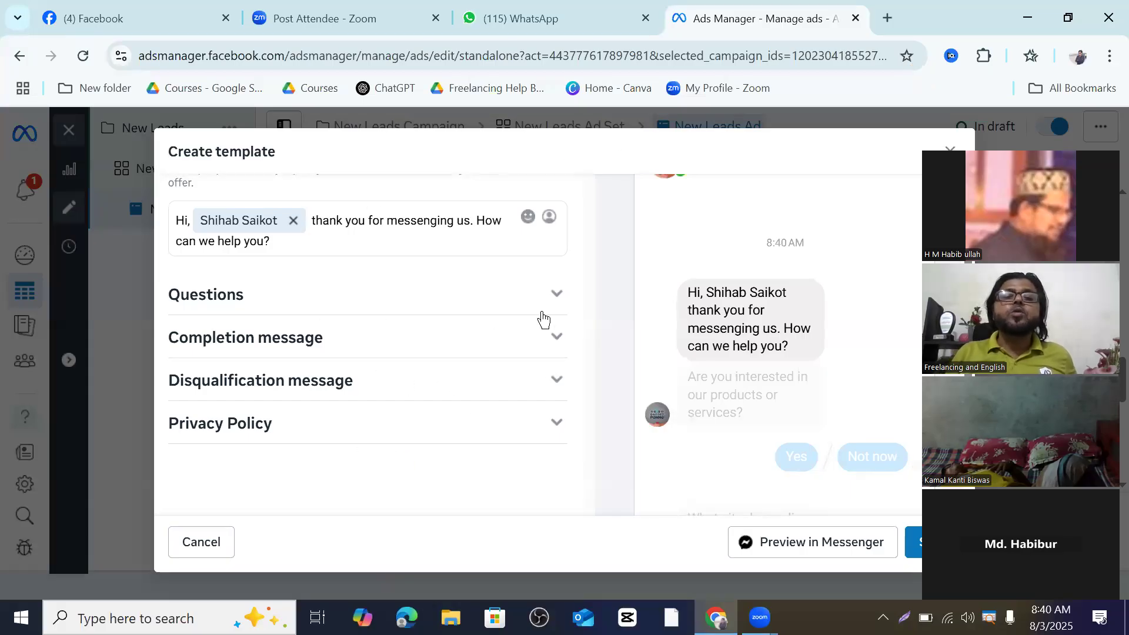
left_click(555, 296)
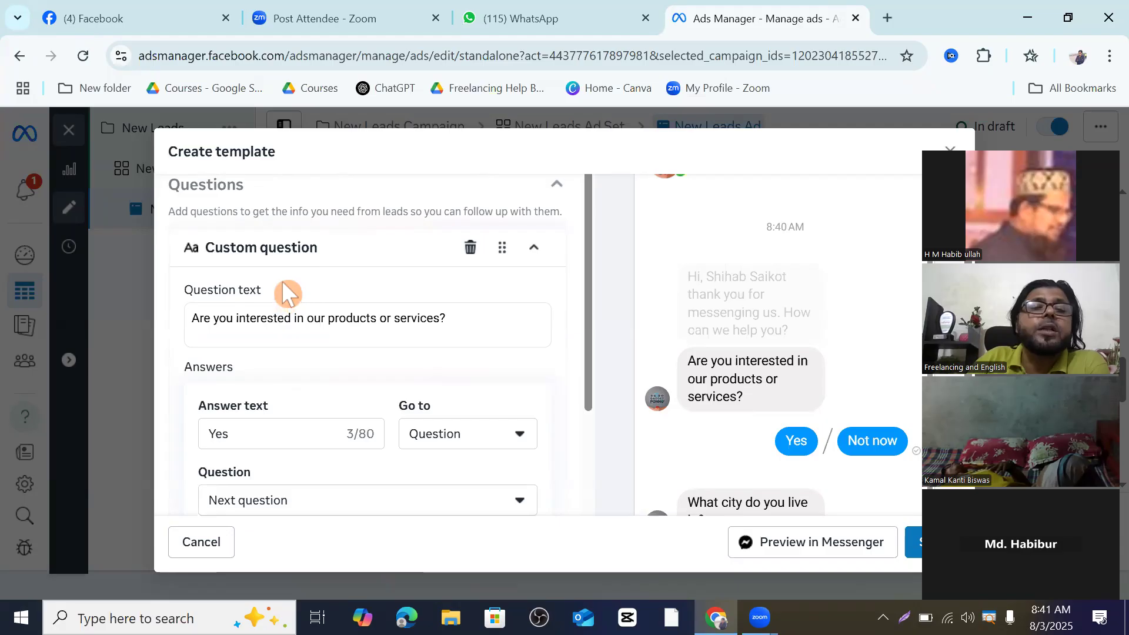
triple_click(258, 289)
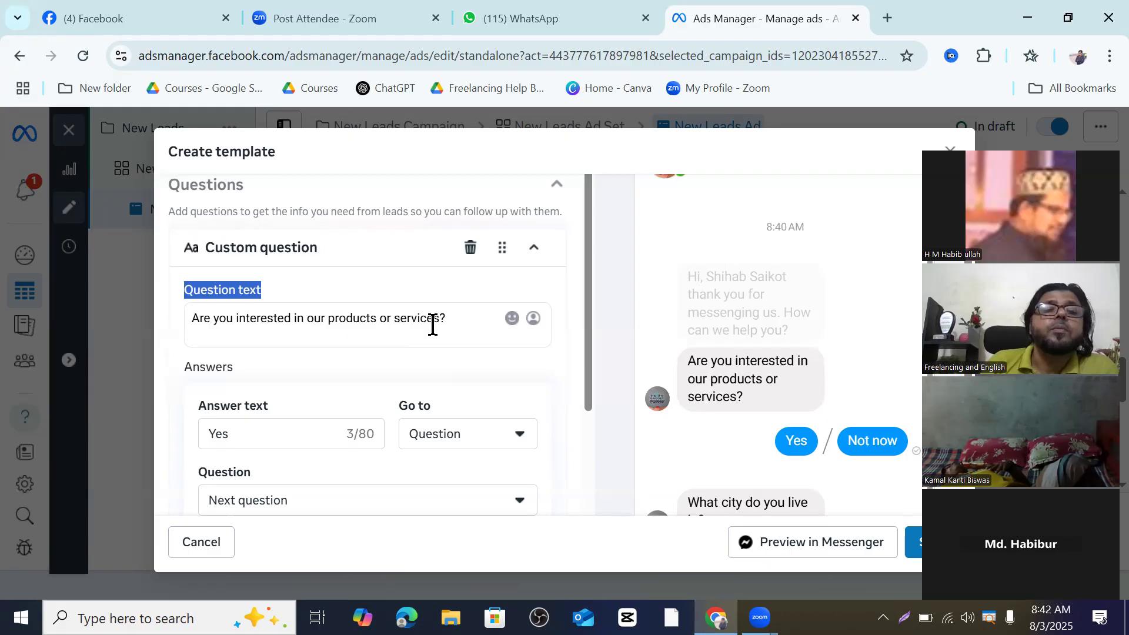
triple_click(395, 324)
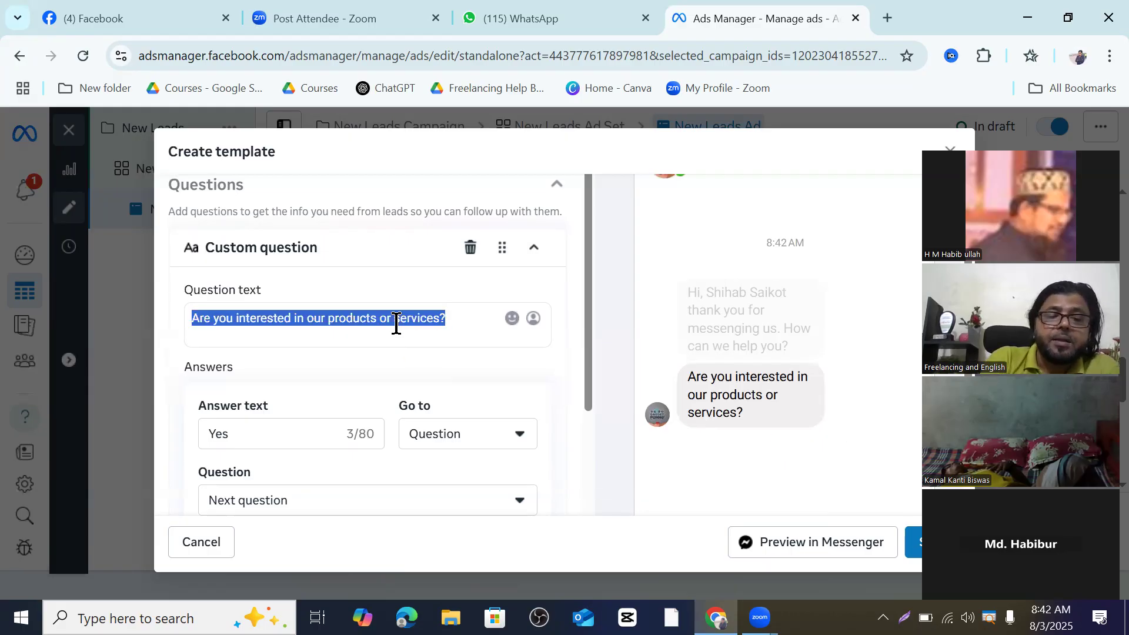
type("How C")
key("BackSpace")
type("can ")
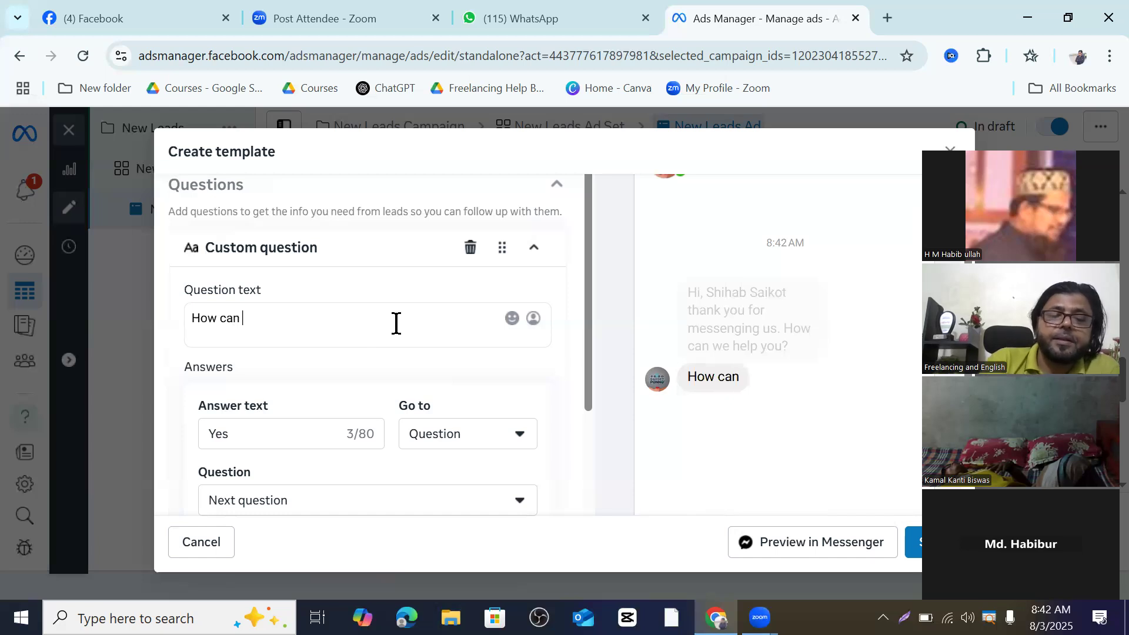
type("I")
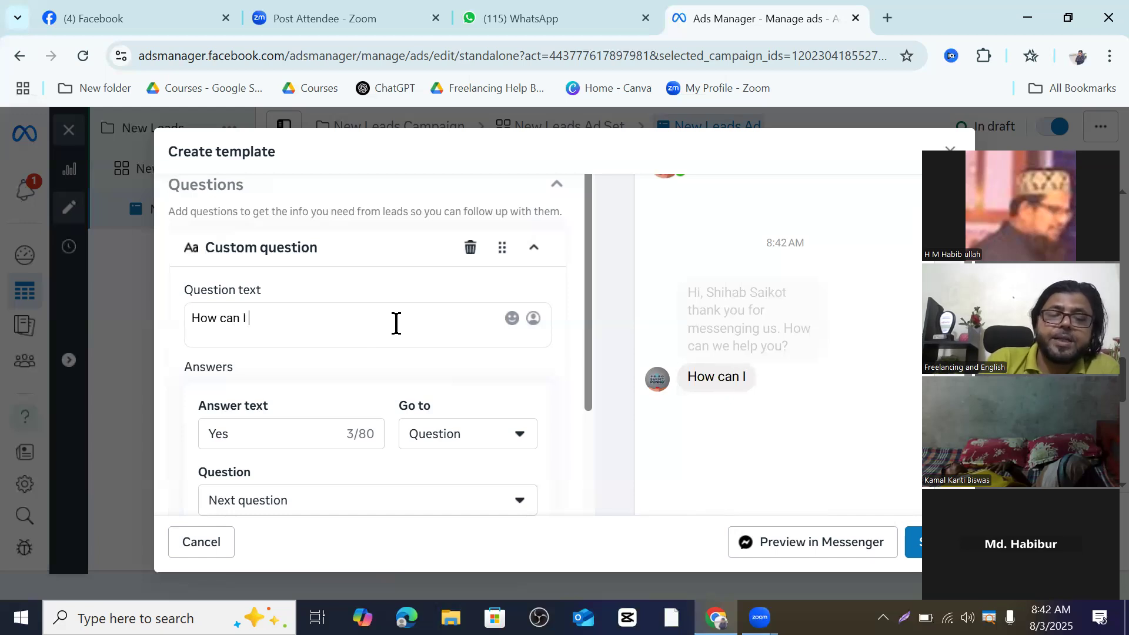
type(" buy")
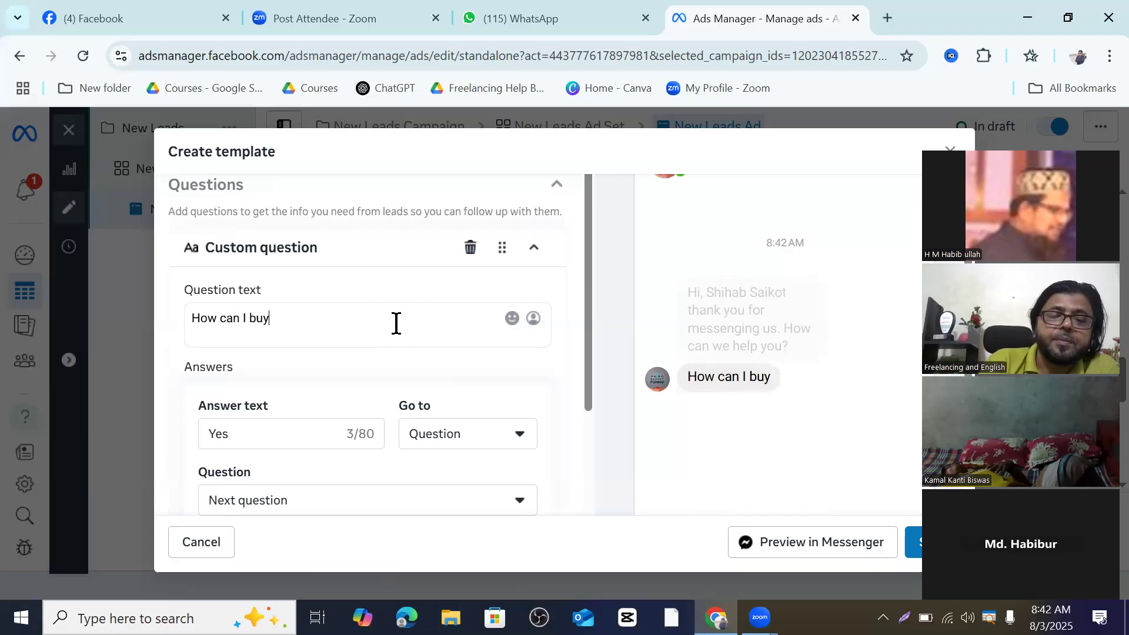
type(" it")
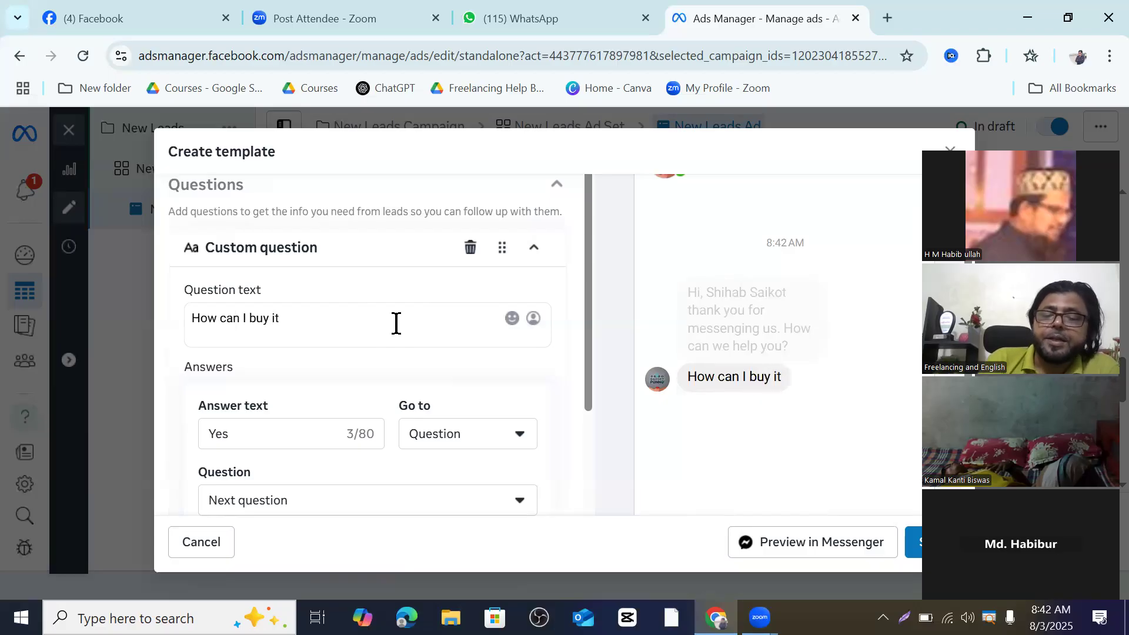
type("?")
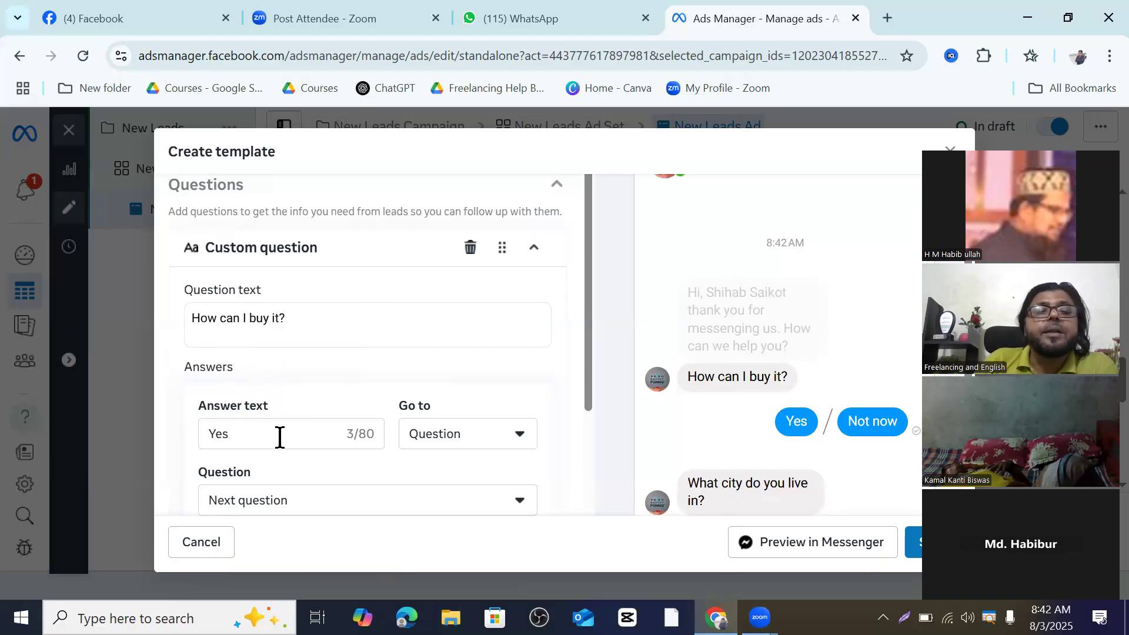
Examine the custom question's answers, their follow-up settings and the options for adding or accepting other answers, down to the City question.
left_click(247, 429)
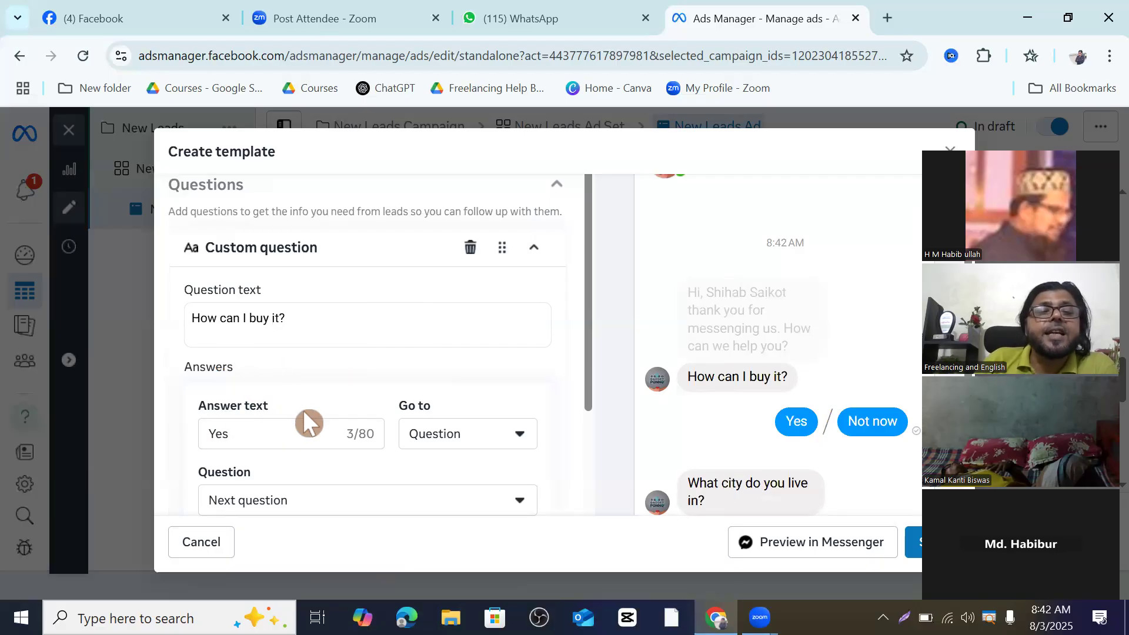
right_click(243, 434)
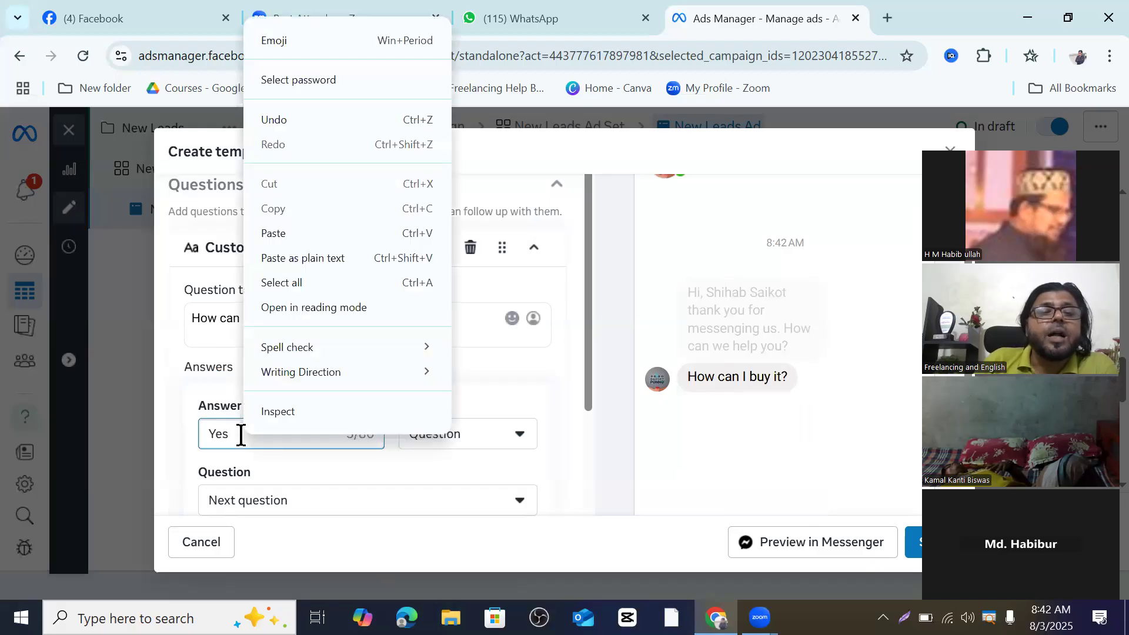
left_click(271, 277)
left_click(209, 450)
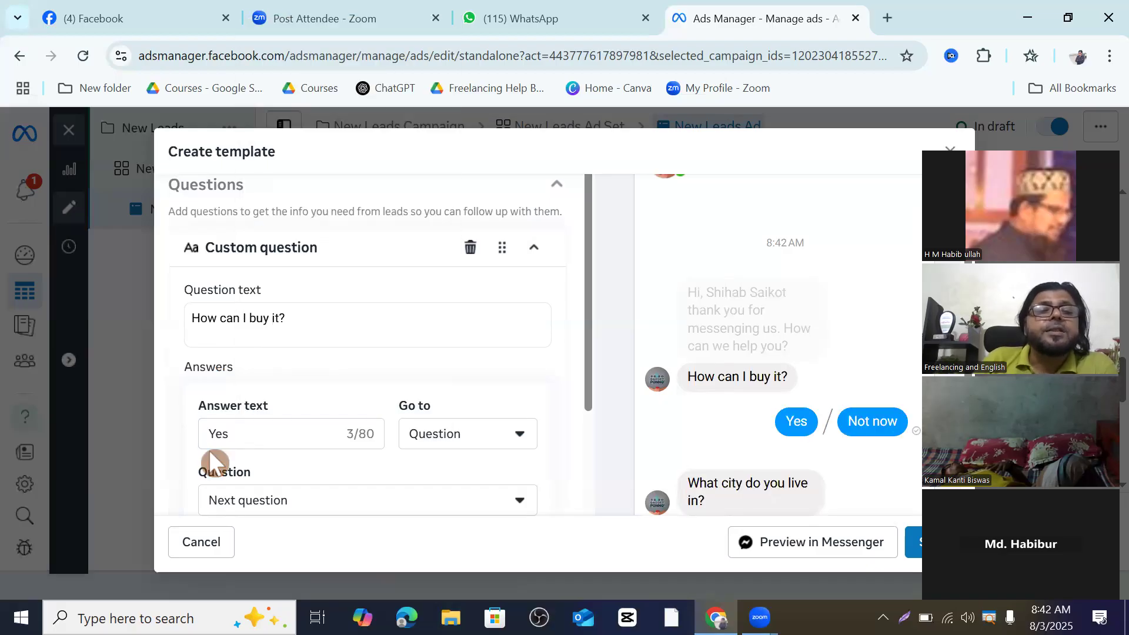
double_click(221, 434)
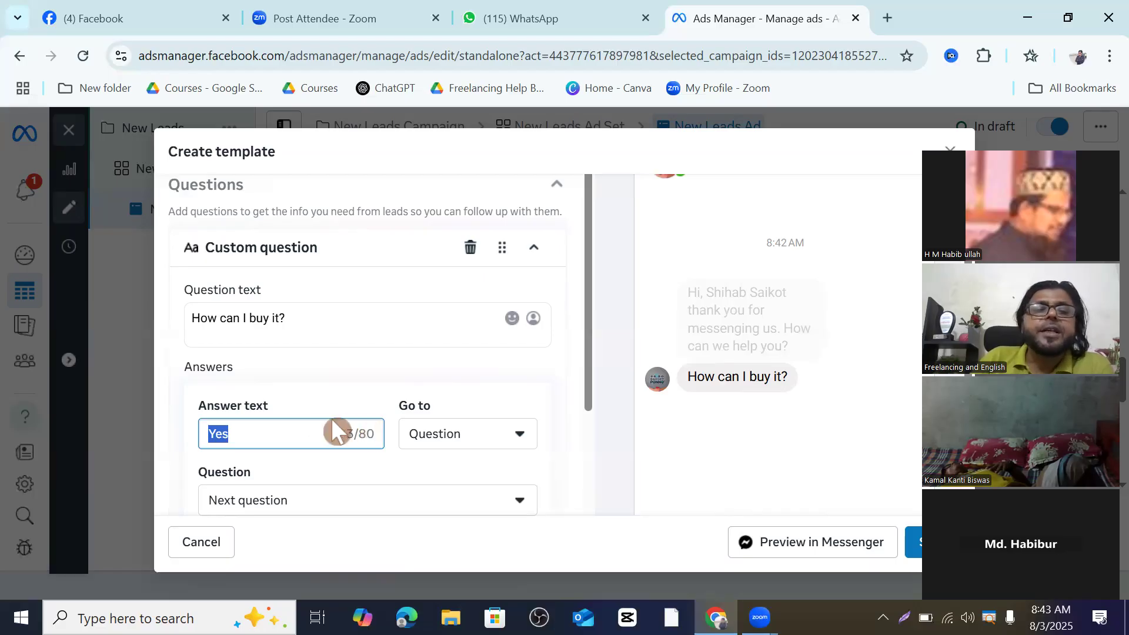
scroll(347, 436, "down", 2)
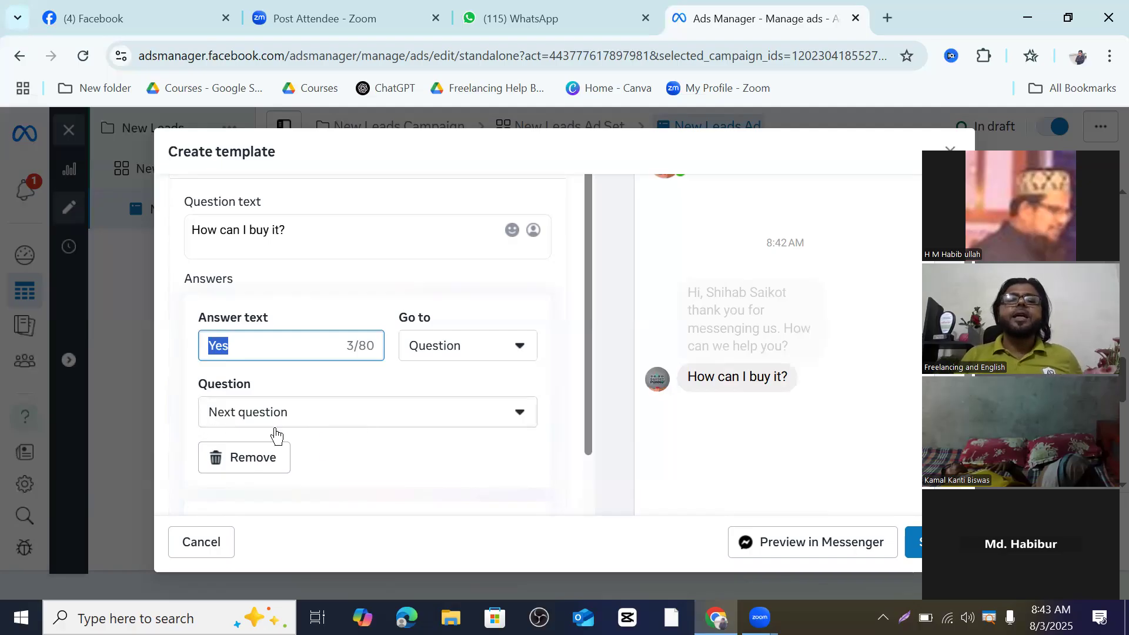
scroll(381, 371, "down", 1)
scroll(381, 371, "down", 6)
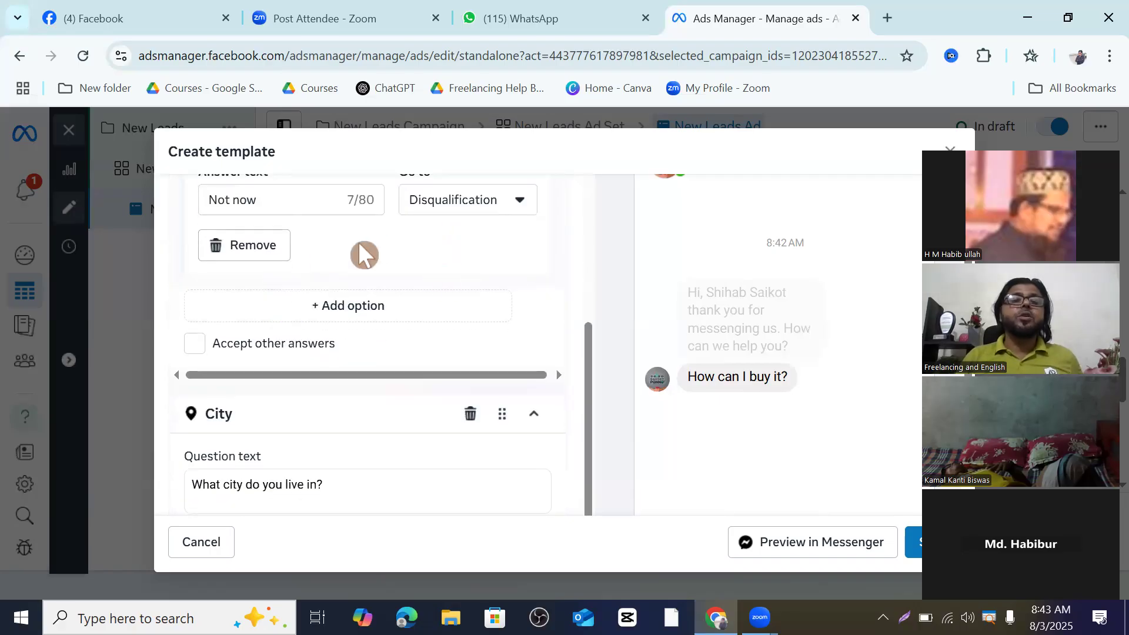
Review the custom question's Yes and Not now answers, their follow-up settings and the City question beneath them.
scroll(345, 278, "up", 5)
double_click(317, 304)
scroll(317, 306, "up", 1)
scroll(305, 368, "down", 2)
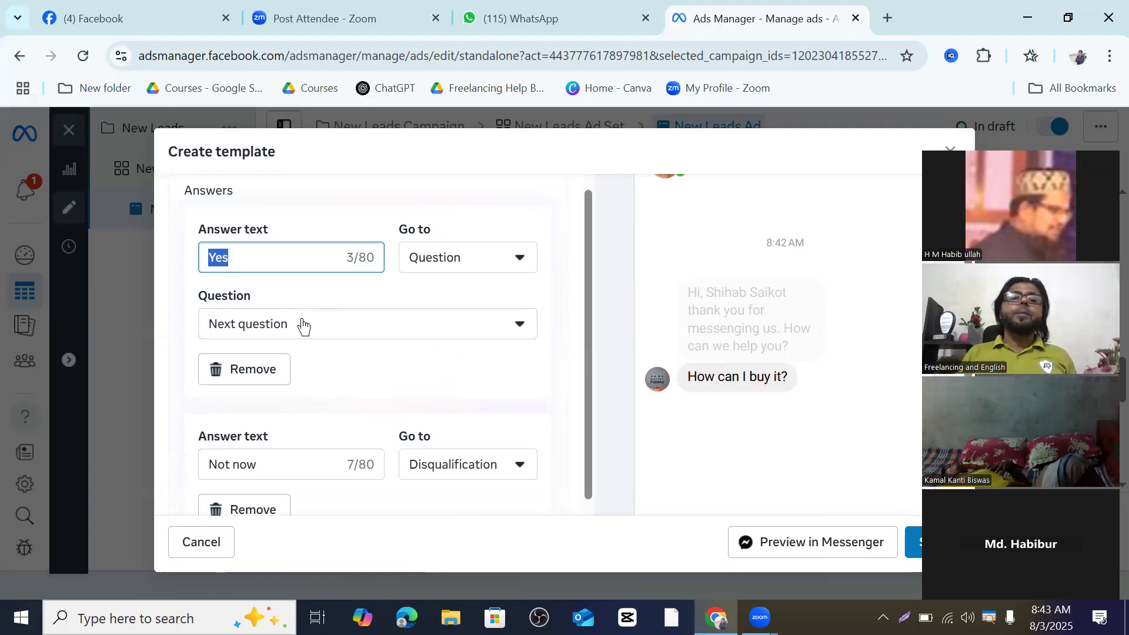
scroll(332, 339, "down", 6)
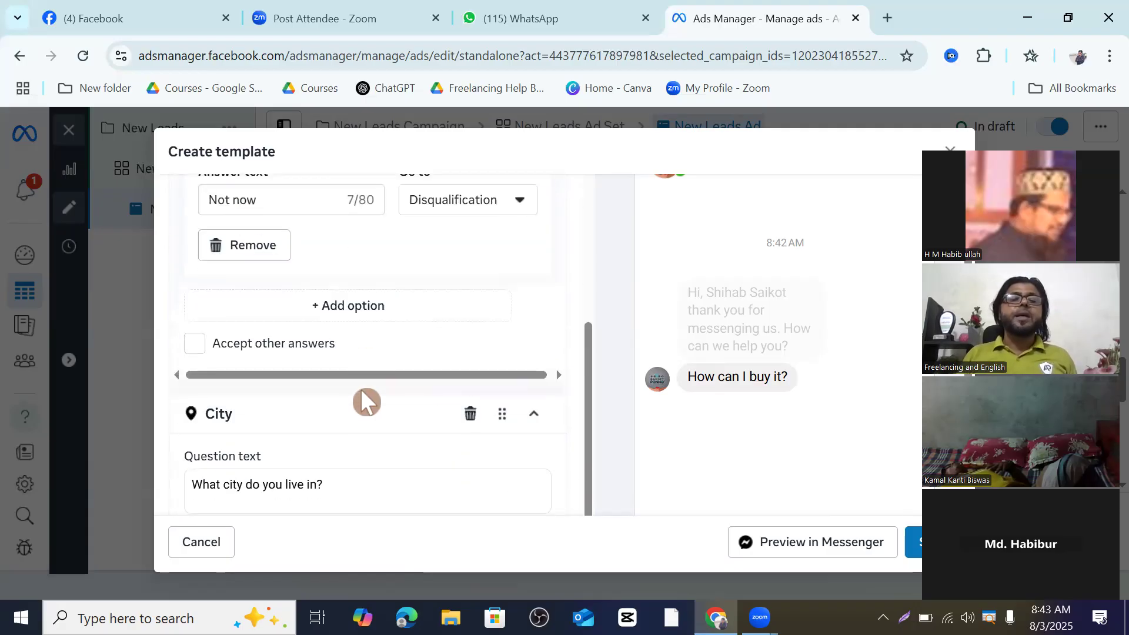
scroll(362, 391, "up", 3)
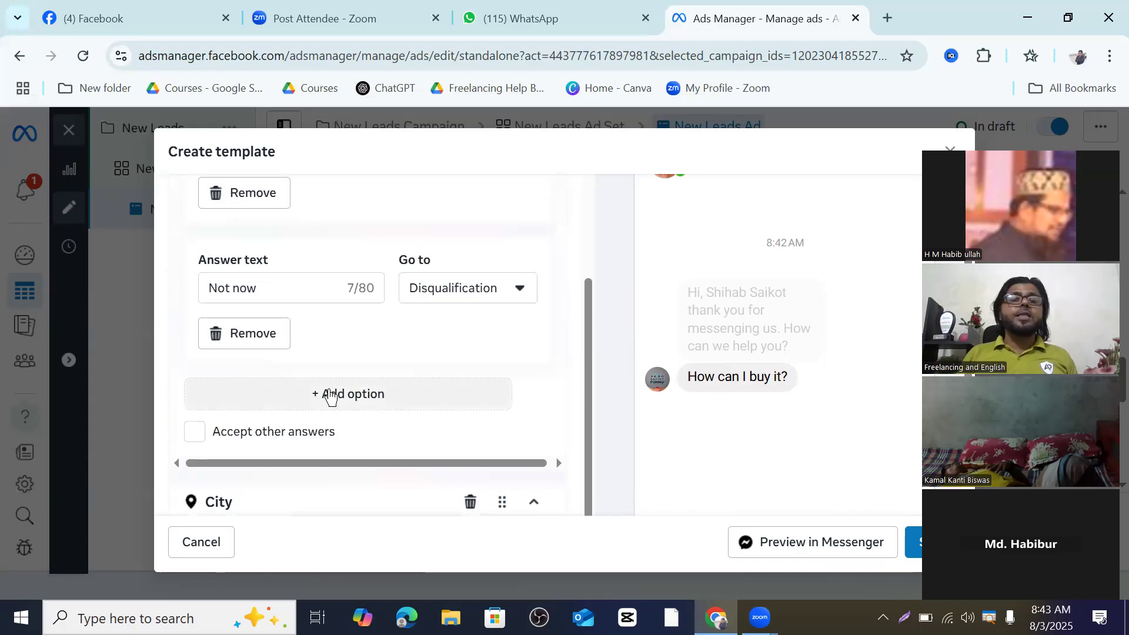
scroll(354, 406, "down", 3)
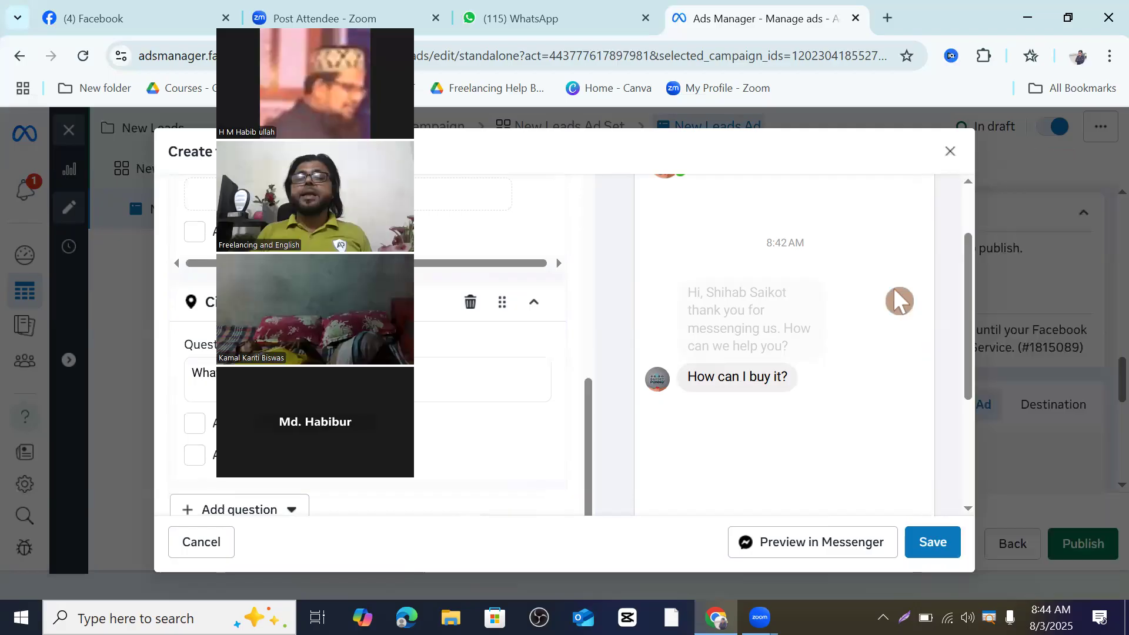
Try to save the template, and check its questions and the Privacy Policy section's Lead Ads Terms requirement.
left_click(932, 542)
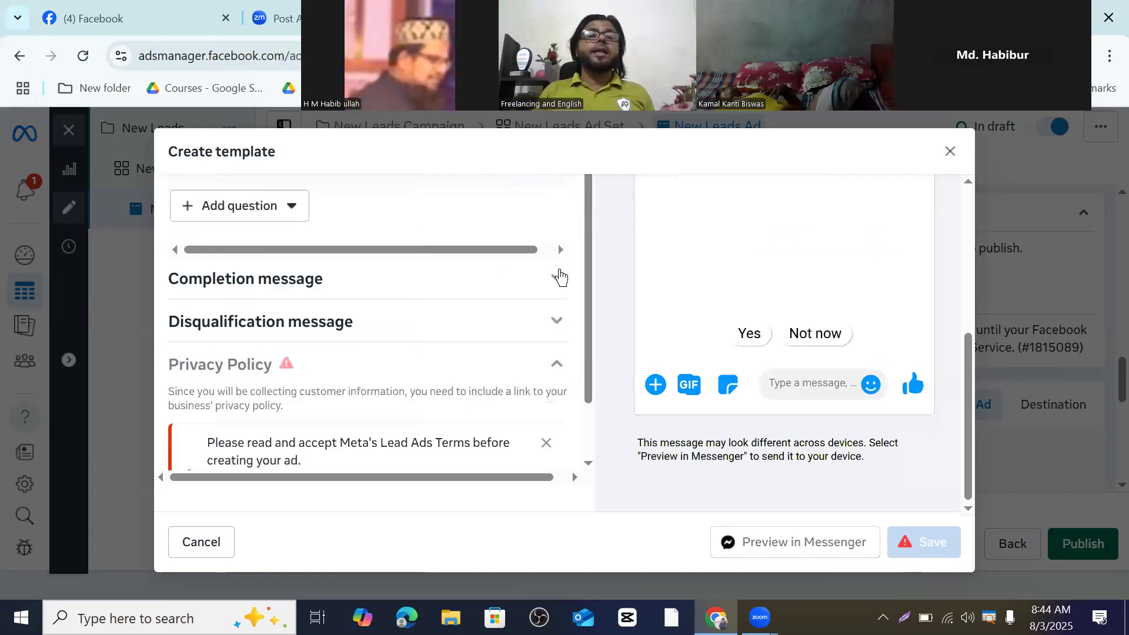
scroll(297, 350, "up", 2)
scroll(343, 356, "up", 2)
scroll(293, 353, "down", 2)
scroll(303, 340, "up", 4)
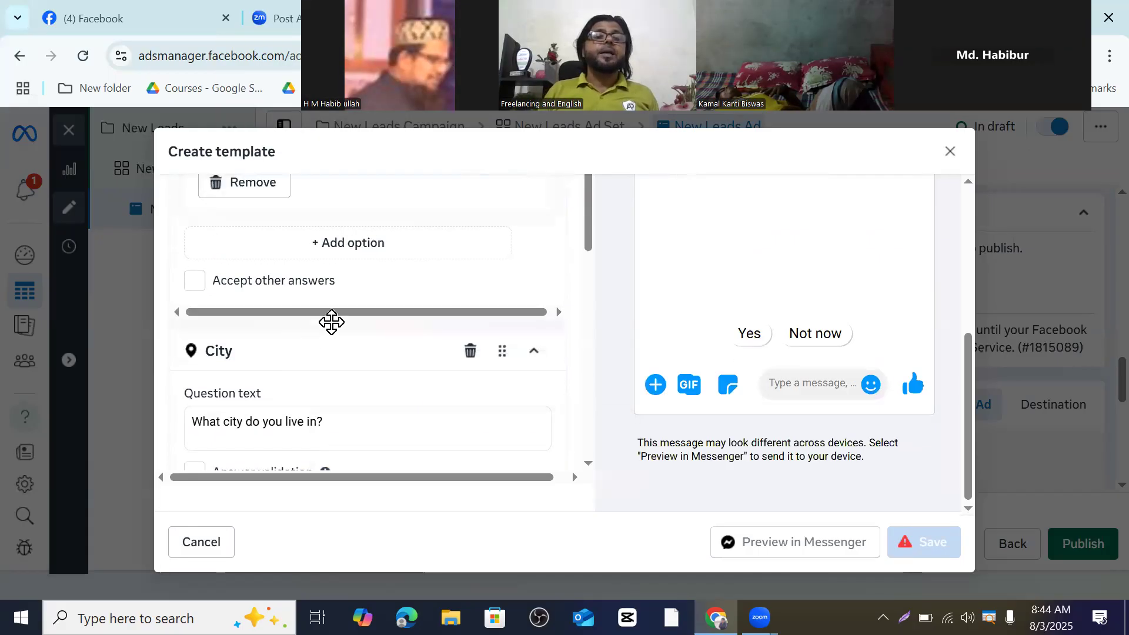
scroll(335, 313, "down", 4)
scroll(342, 315, "down", 4)
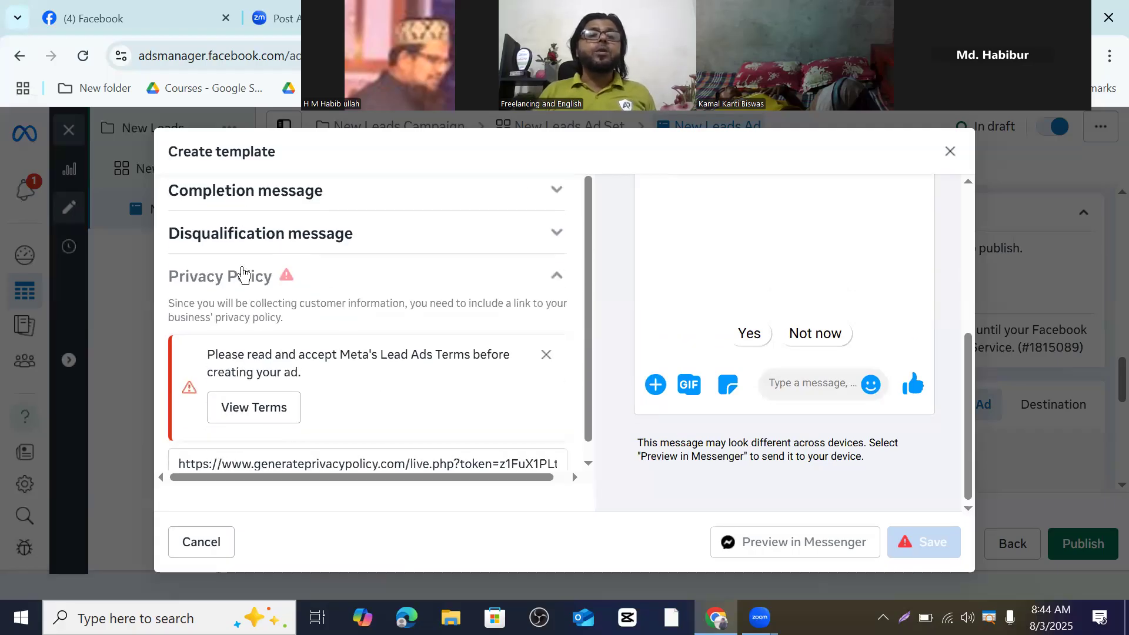
scroll(235, 319, "up", 1)
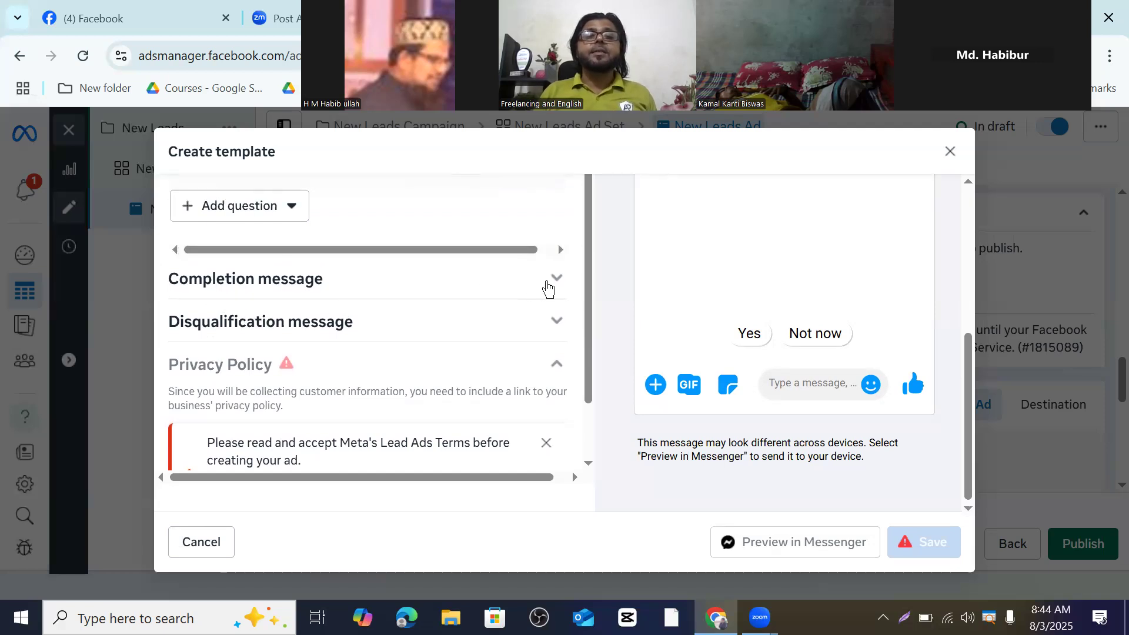
Expand the Completion message section and review its thank-you text and attachment setting.
left_click(555, 282)
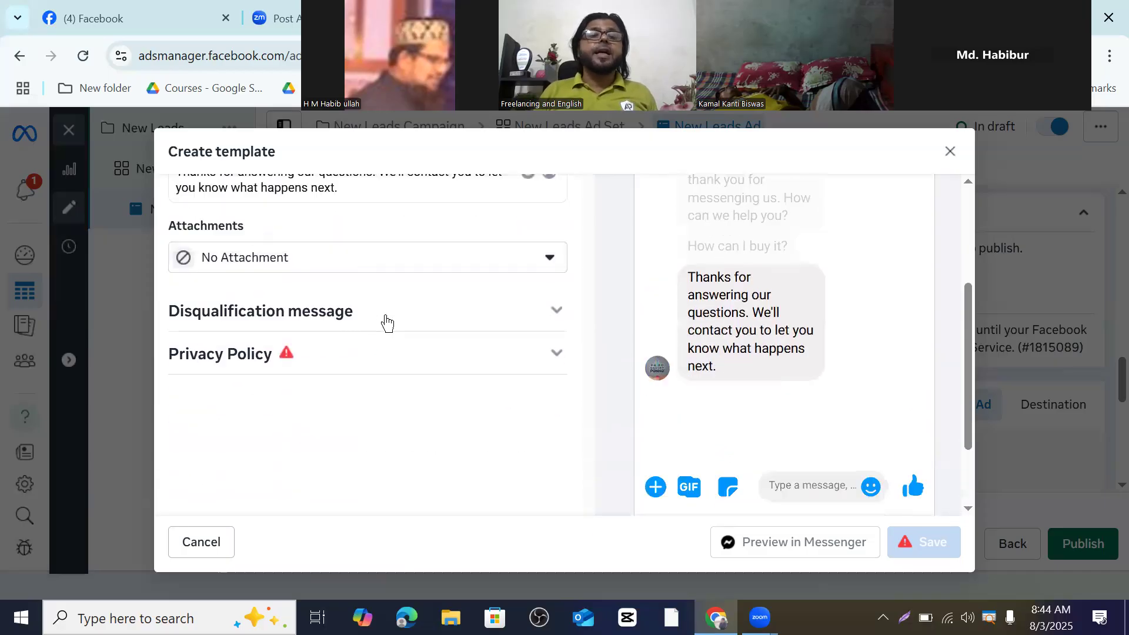
scroll(335, 352, "up", 4)
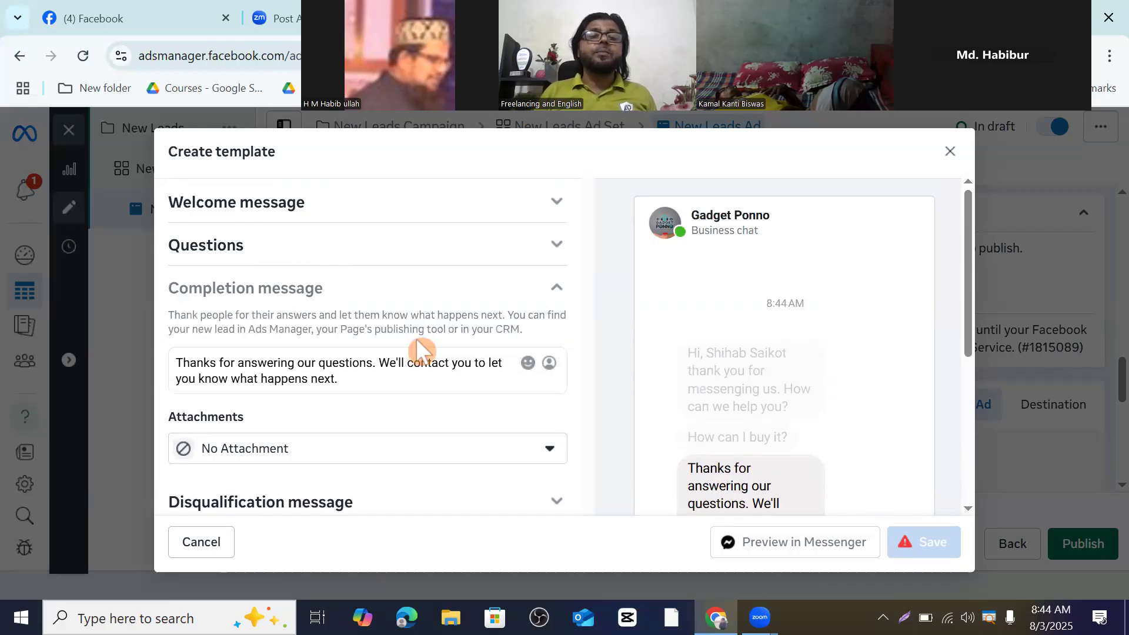
scroll(309, 404, "down", 2)
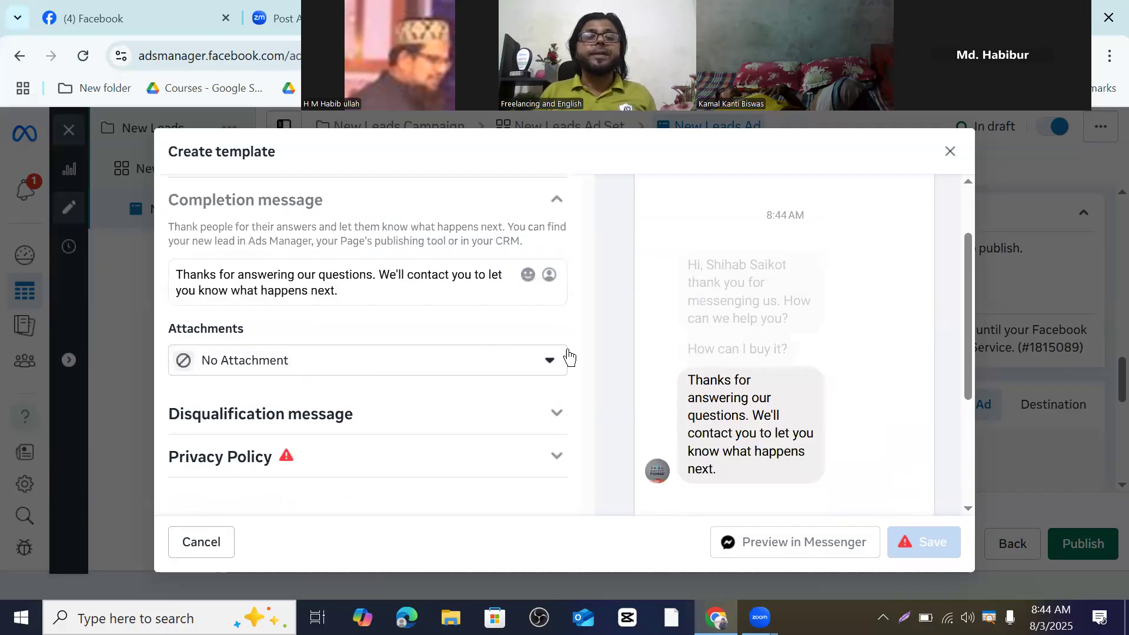
scroll(444, 365, "down", 2)
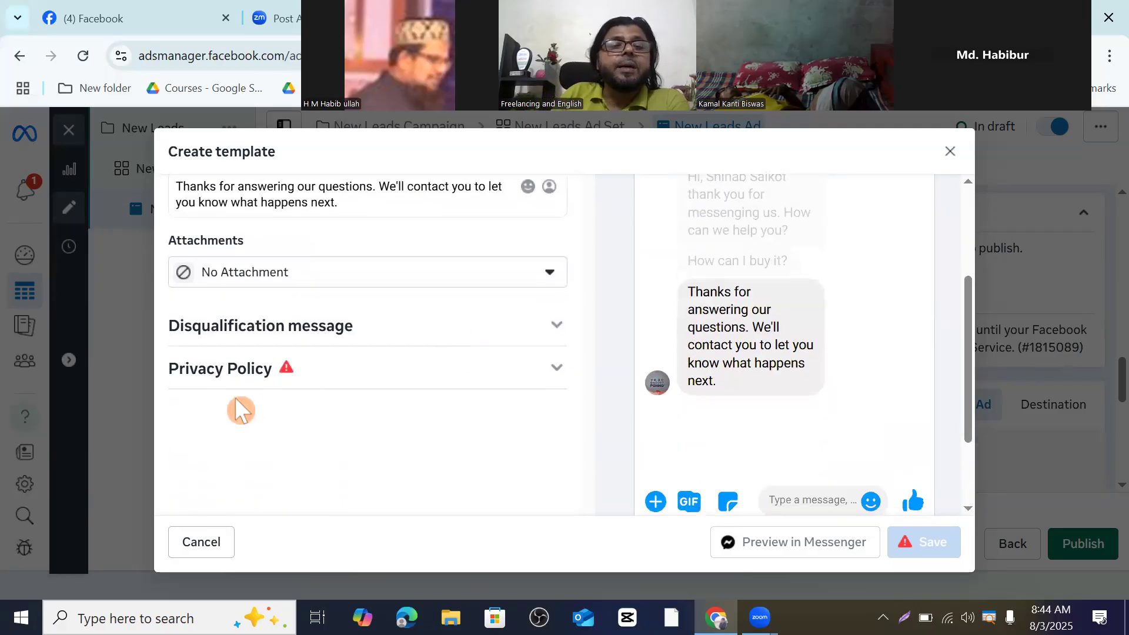
Expand the Privacy Policy section and select the whole privacy policy link.
left_click(557, 369)
scroll(560, 381, "down", 3)
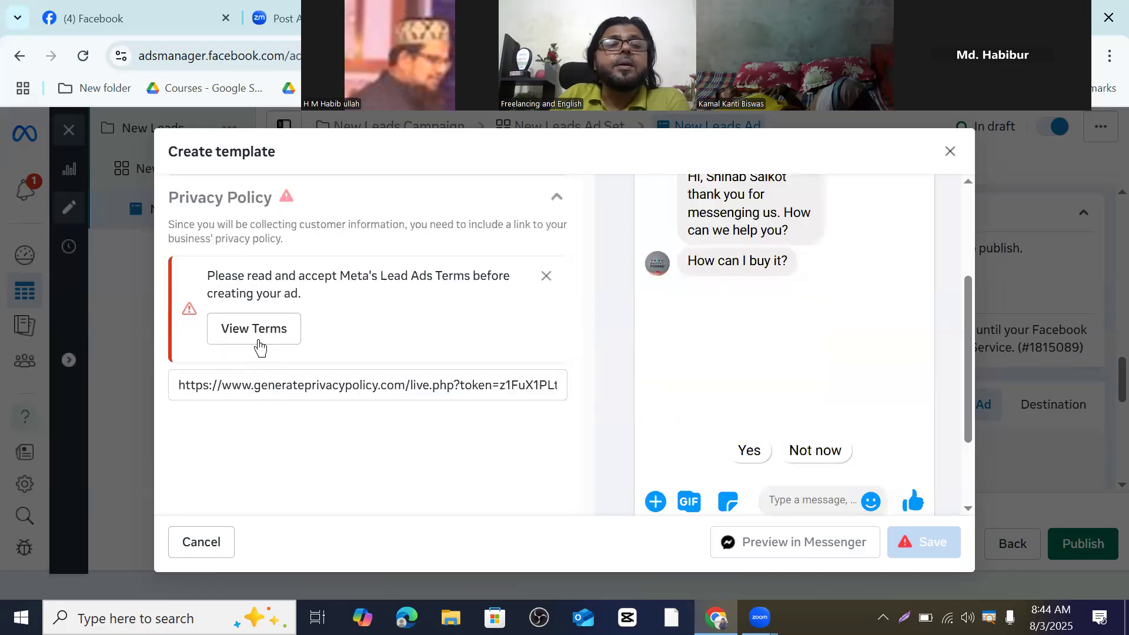
triple_click(307, 388)
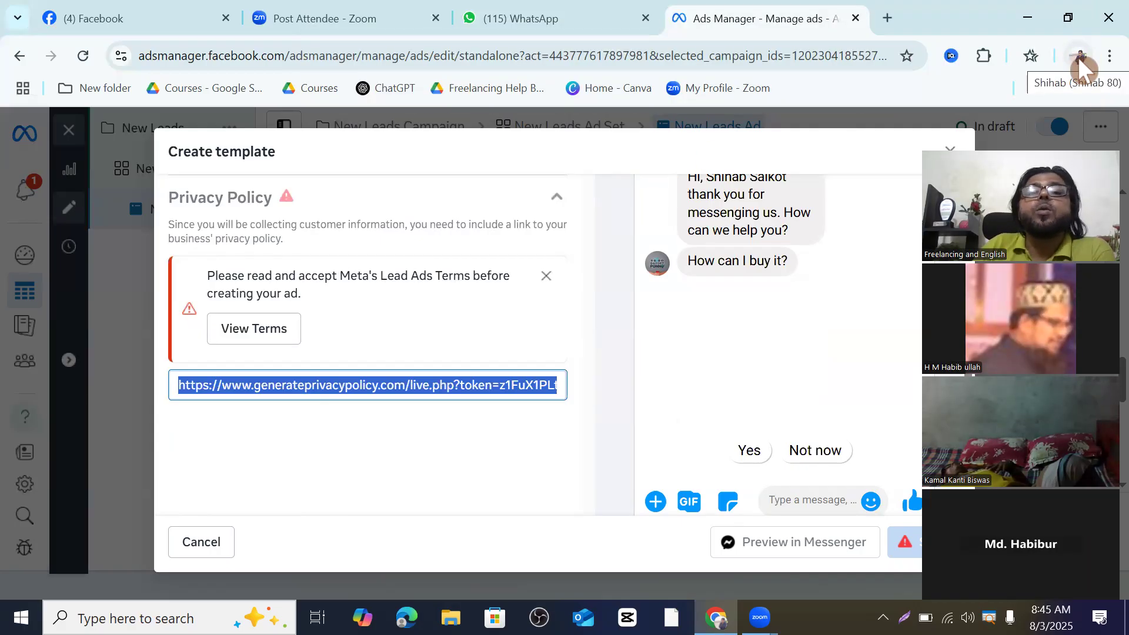
Switch to Facebook, open the account's own profile page and copy its web address.
left_click(123, 19)
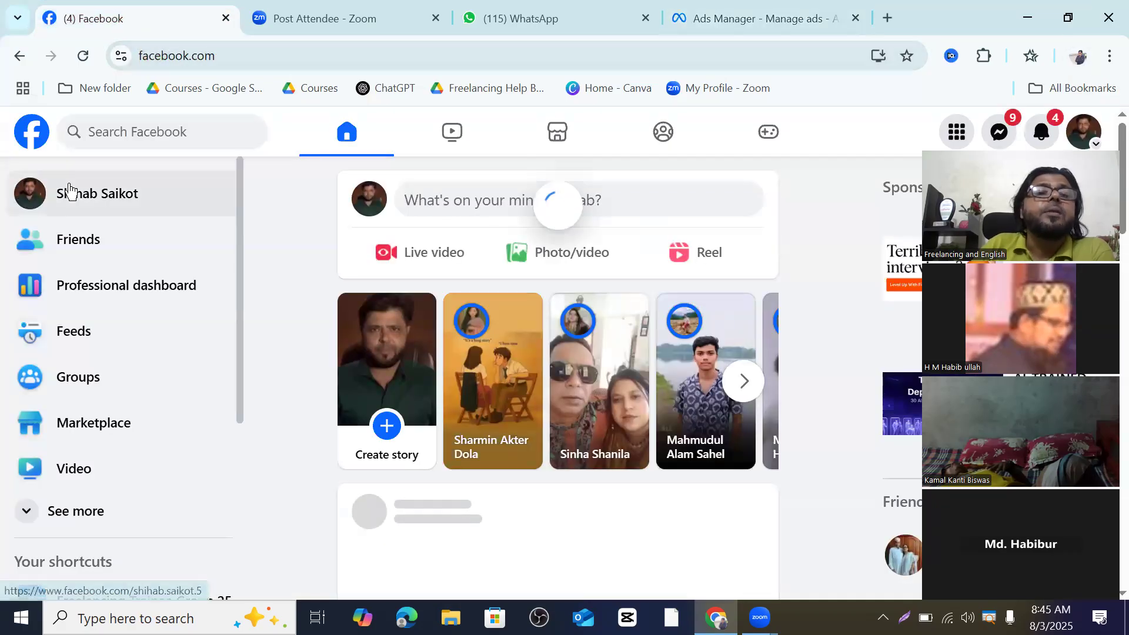
left_click(84, 202)
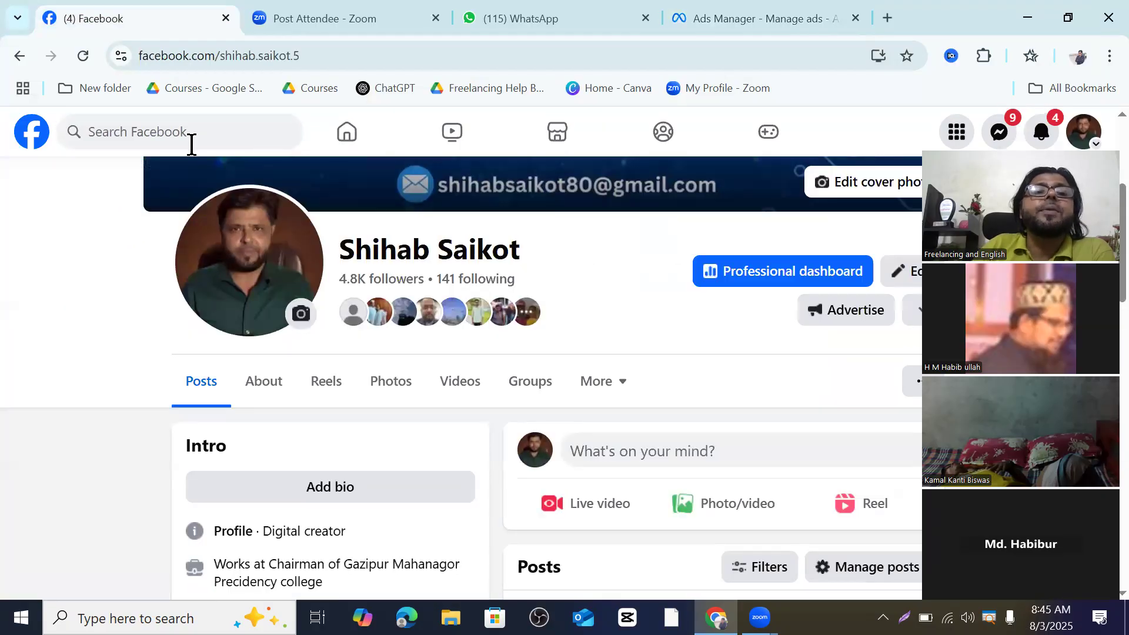
key("ctrl+l")
right_click(203, 57)
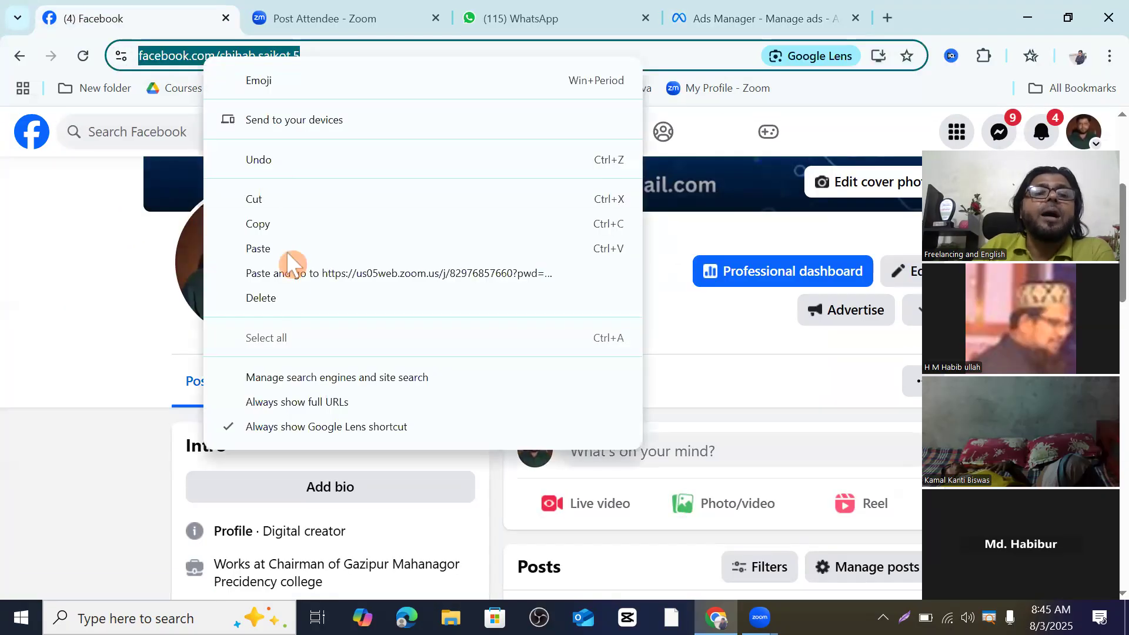
left_click(266, 231)
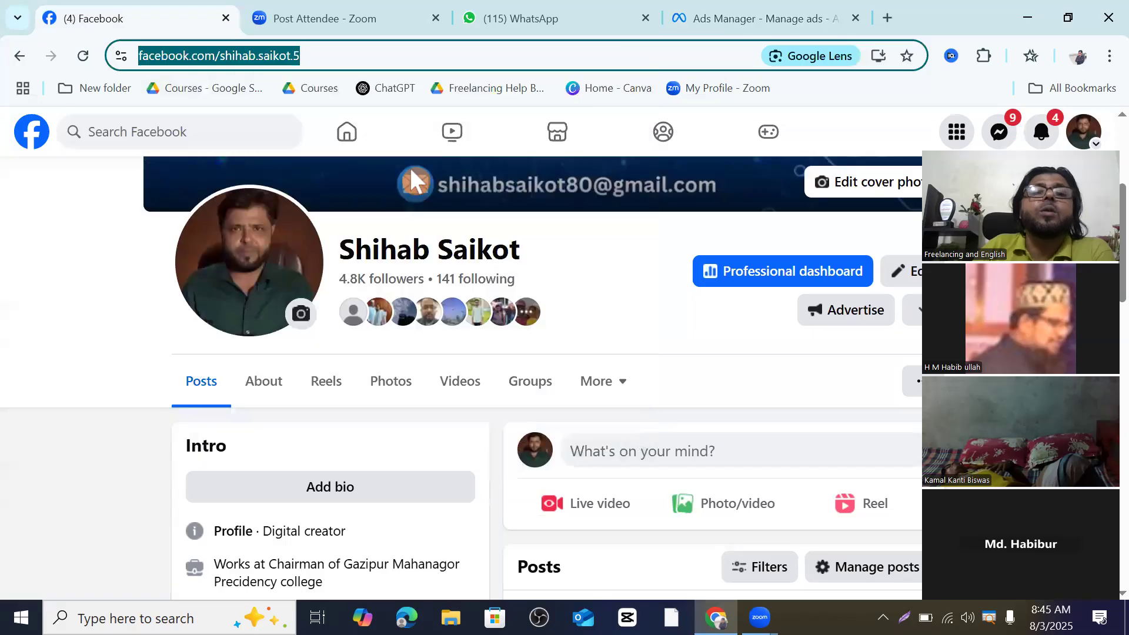
Return to Ads Manager, copy the template's existing privacy policy link and paste it over itself.
left_click(722, 23)
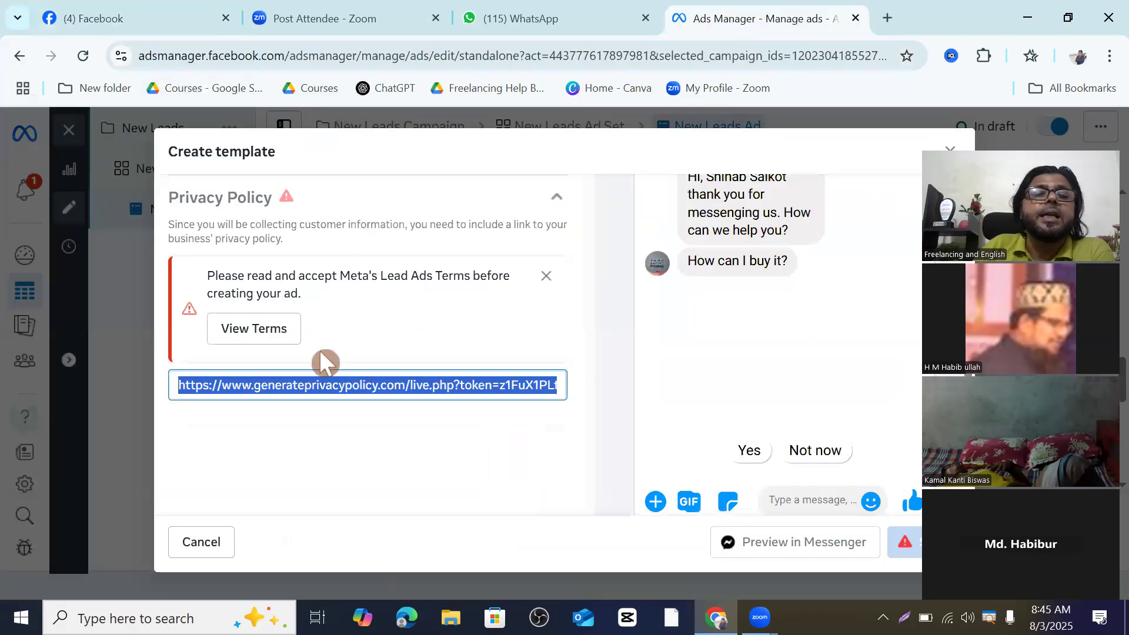
double_click(283, 385)
key("ctrl+a")
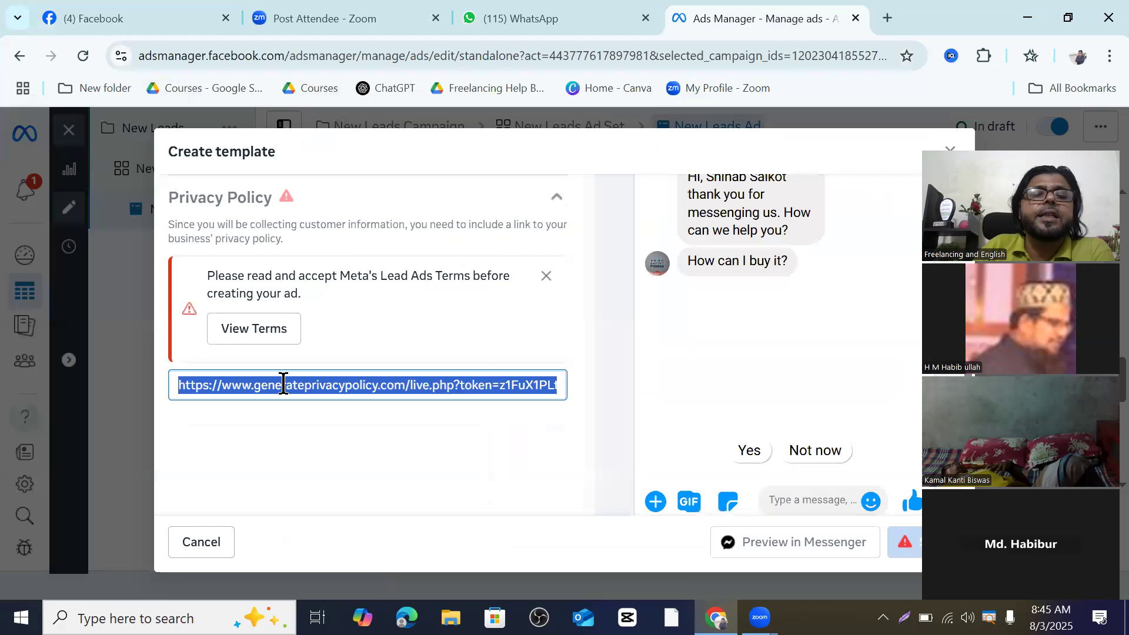
right_click(279, 388)
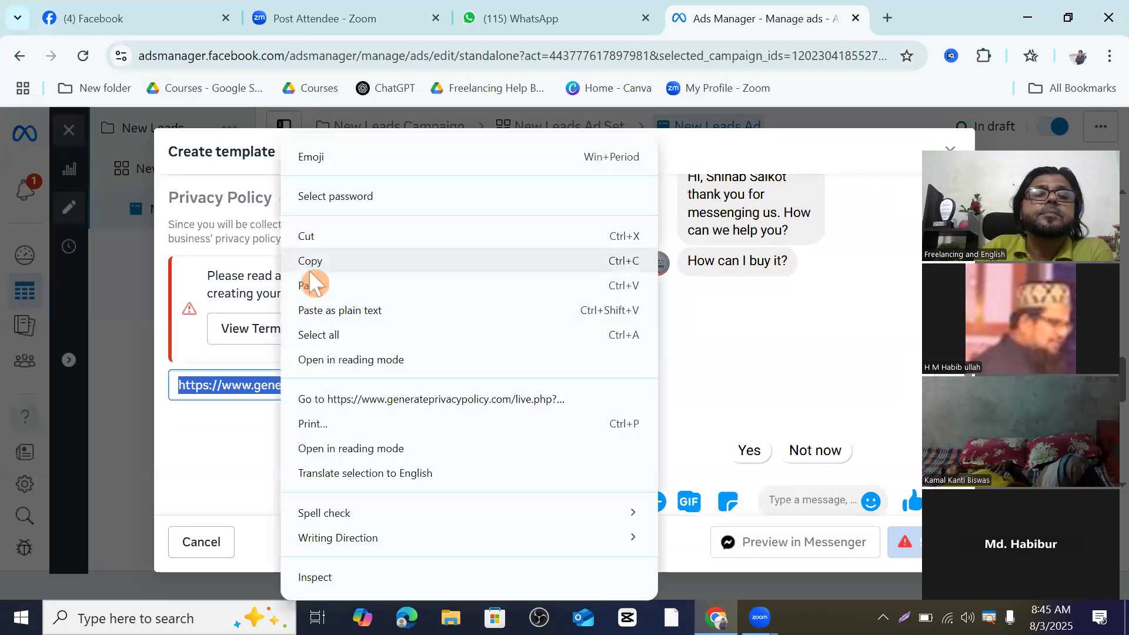
left_click(308, 261)
double_click(305, 386)
key("ctrl+a")
right_click(305, 388)
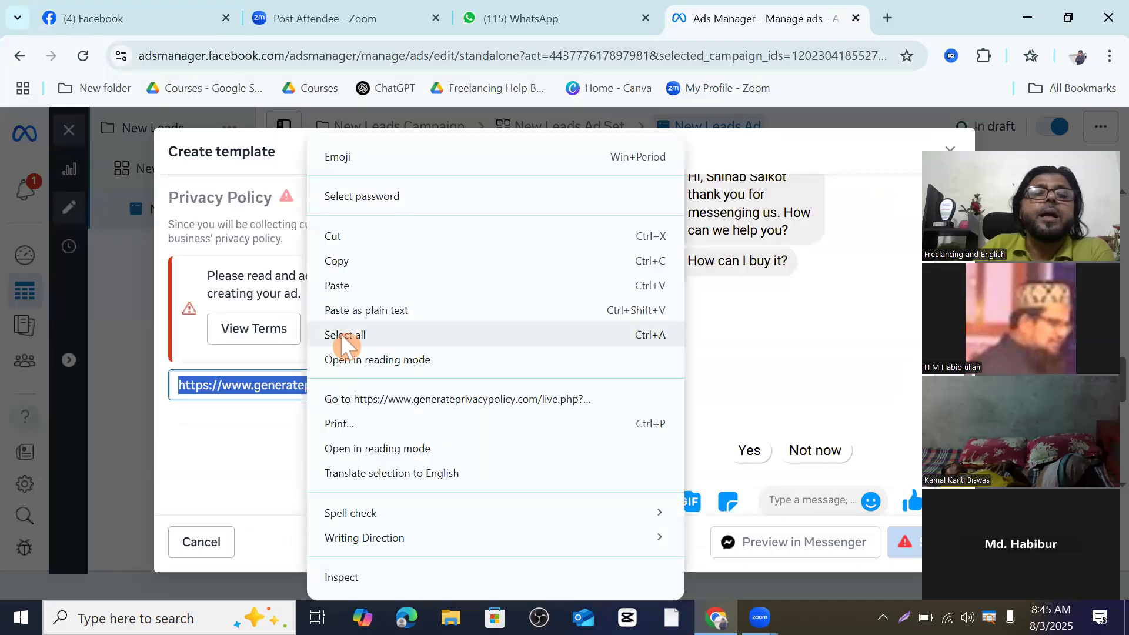
left_click(336, 287)
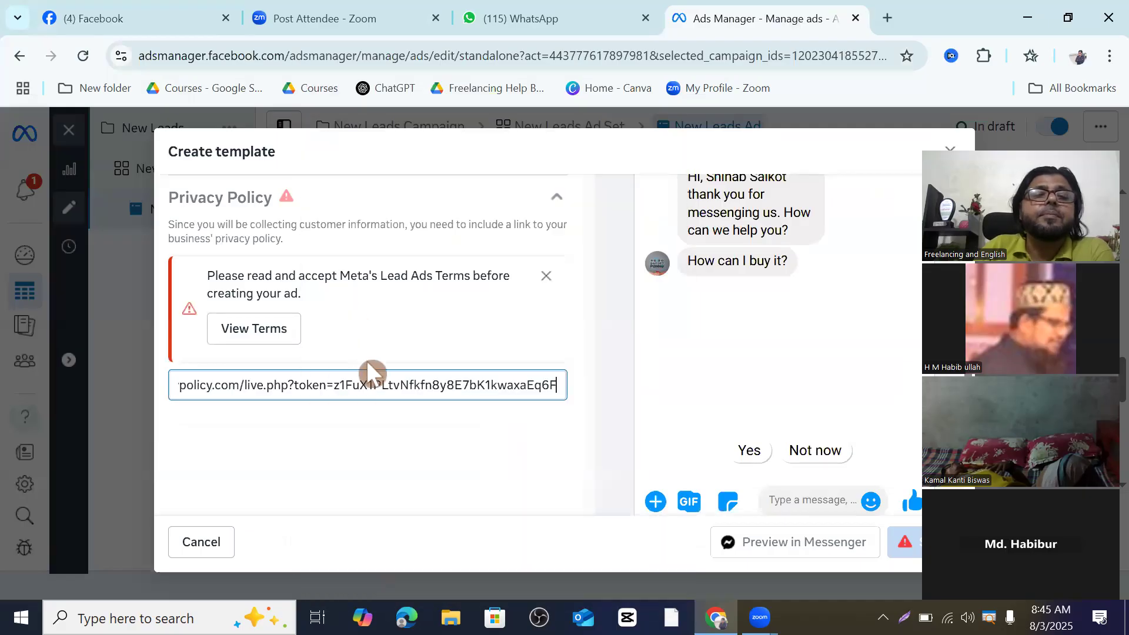
Paste the copied link over the privacy policy link again, and clear the field and paste the same link back.
key("ctrl+a")
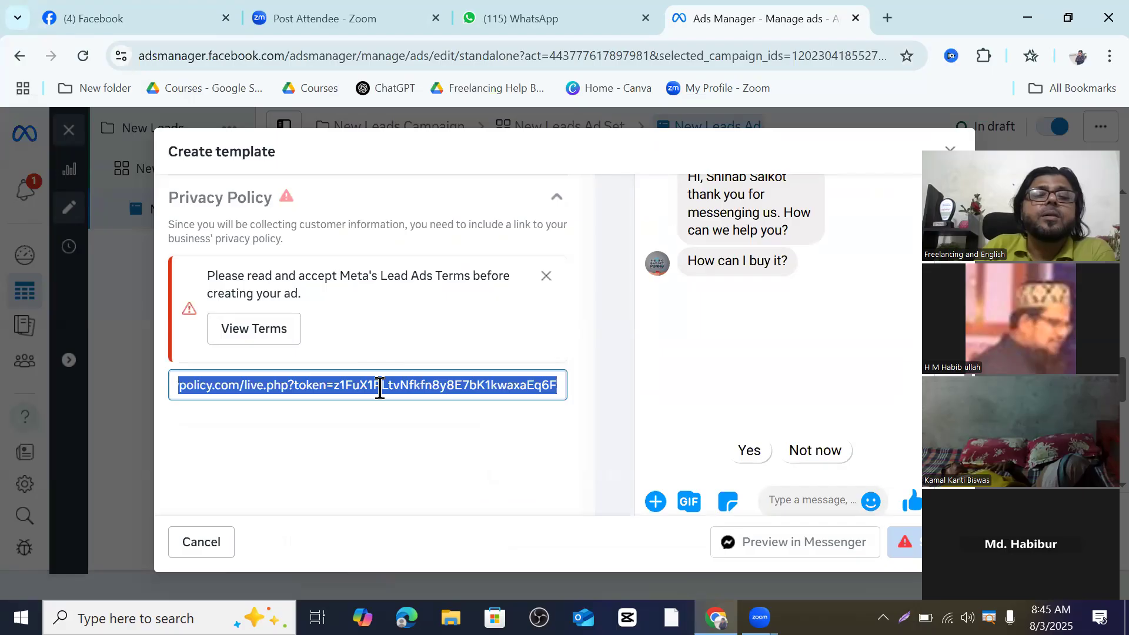
right_click(380, 388)
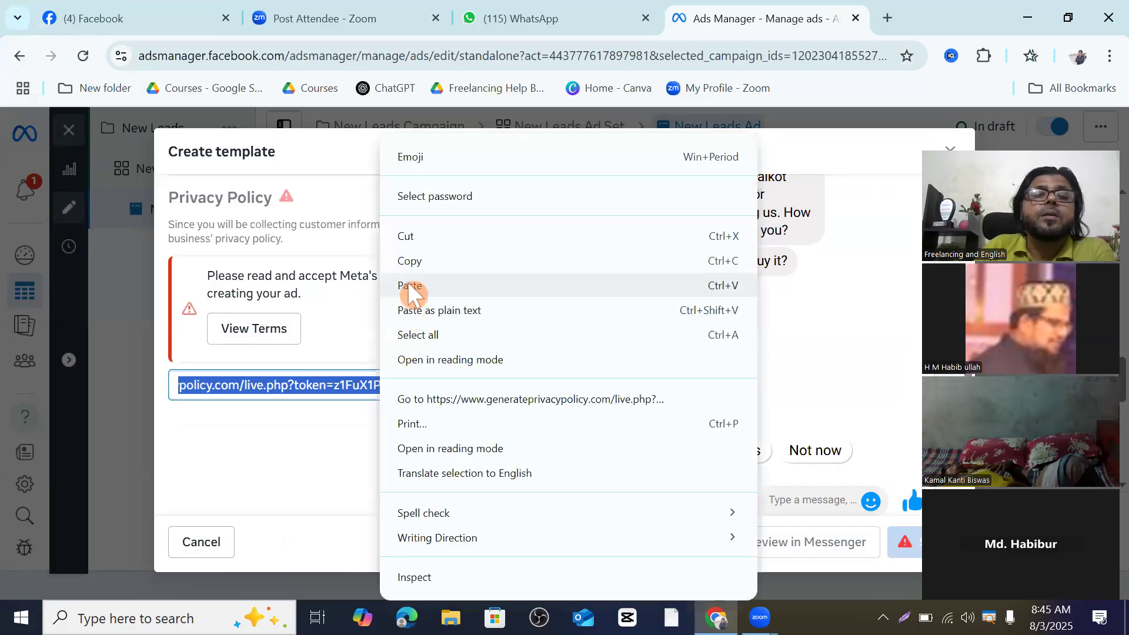
left_click(410, 286)
double_click(420, 383)
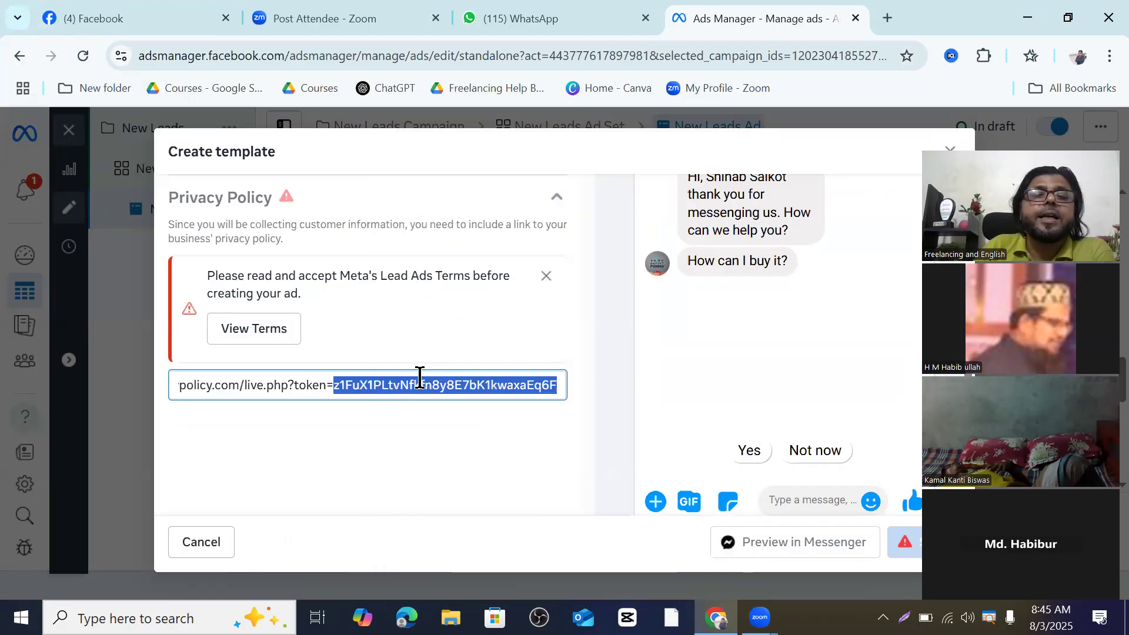
key("ctrl+a")
key("BackSpace")
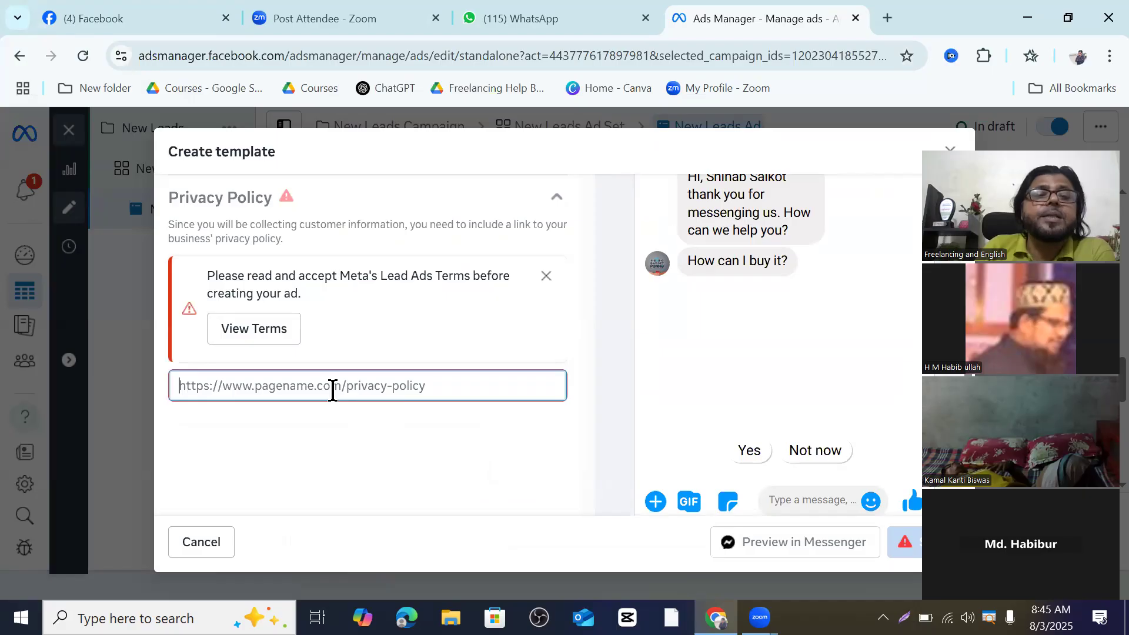
right_click(253, 385)
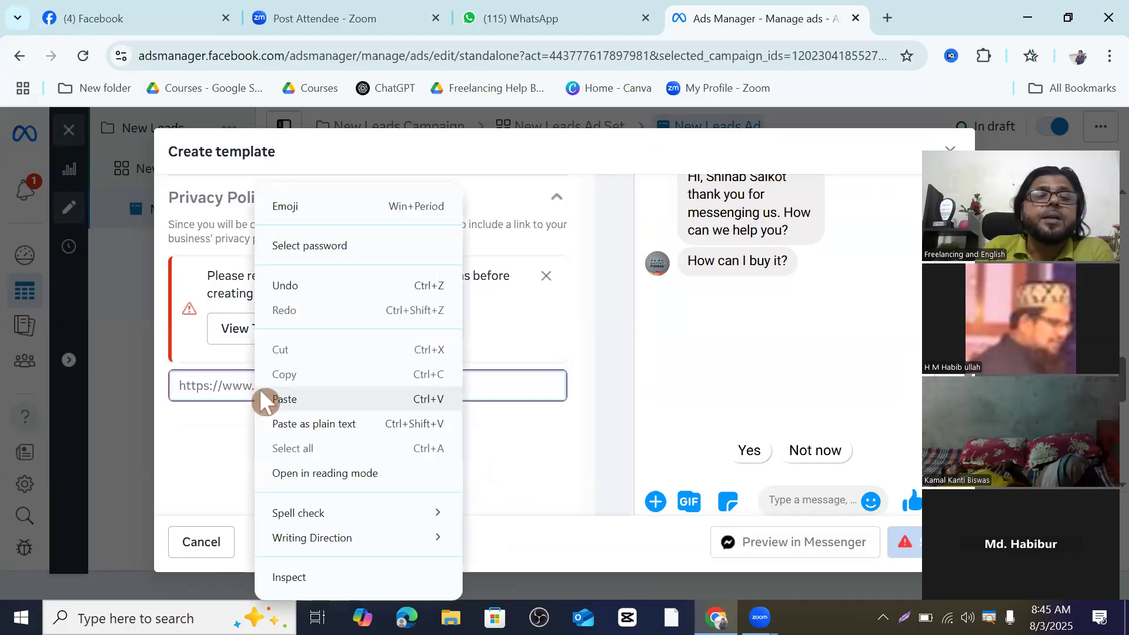
left_click(287, 397)
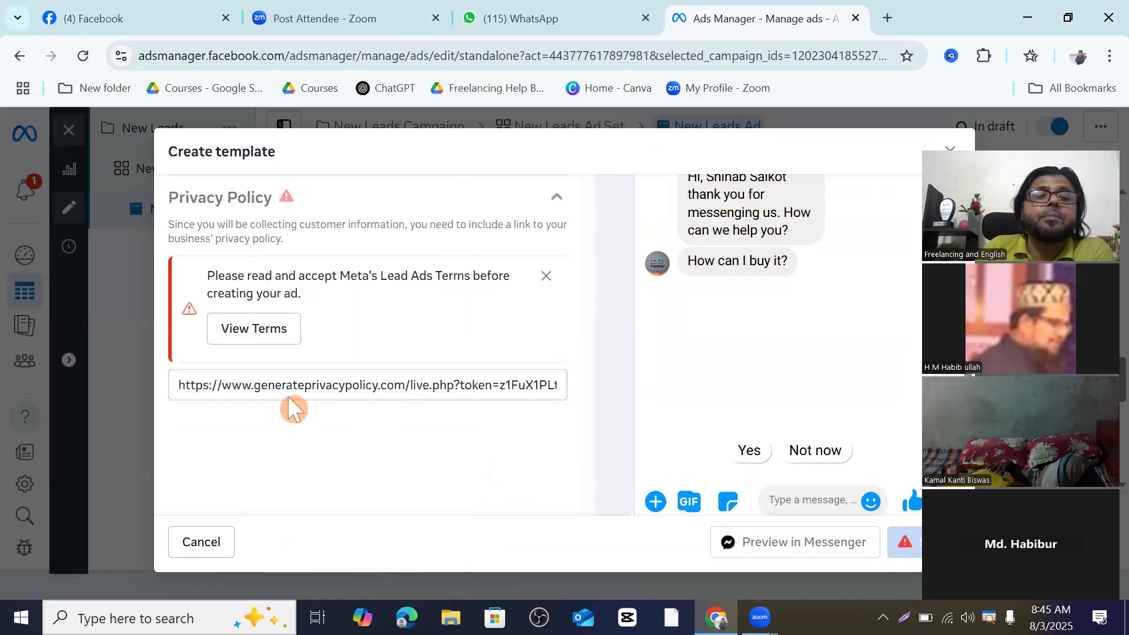
Dismiss the Lead Ads Terms notice in the Privacy Policy section and select the privacy policy link.
scroll(358, 425, "down", 2)
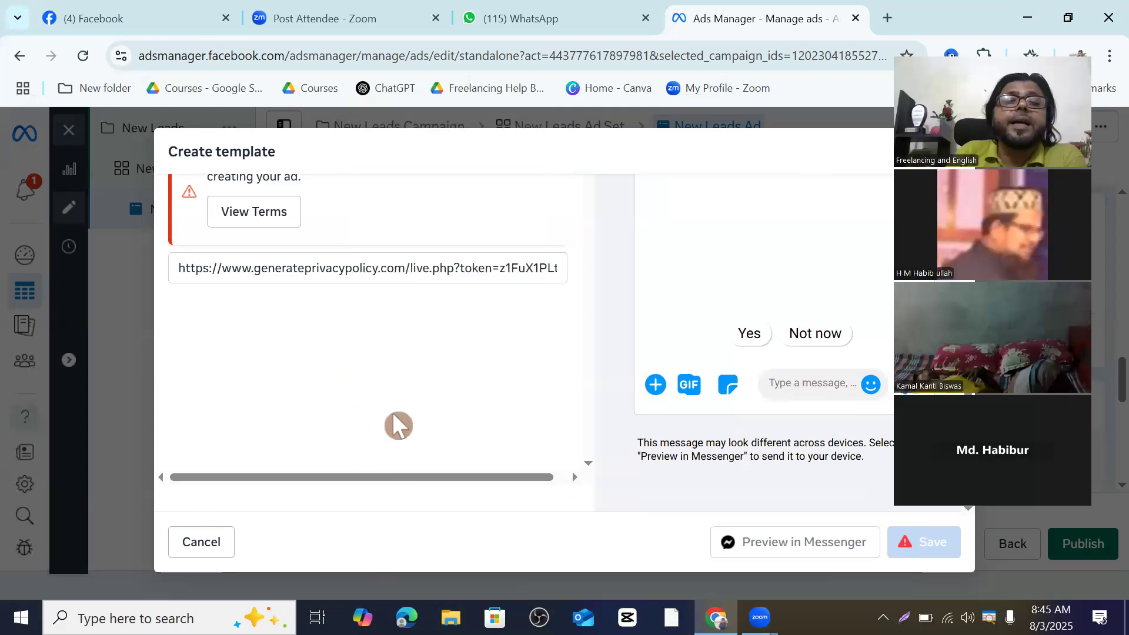
scroll(318, 438, "up", 3)
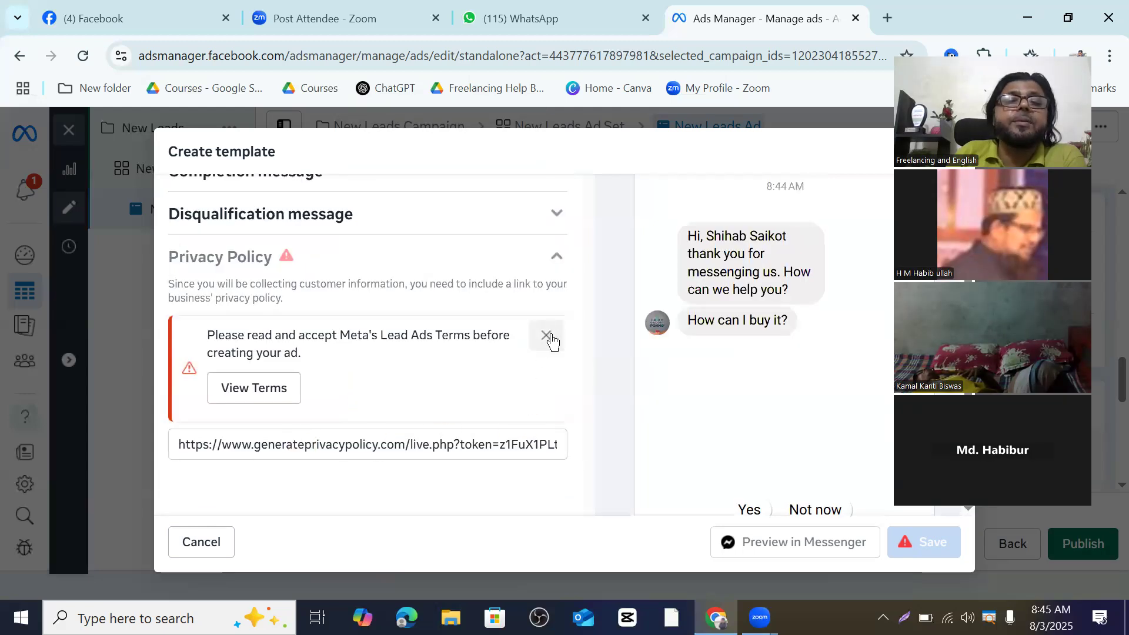
left_click(546, 336)
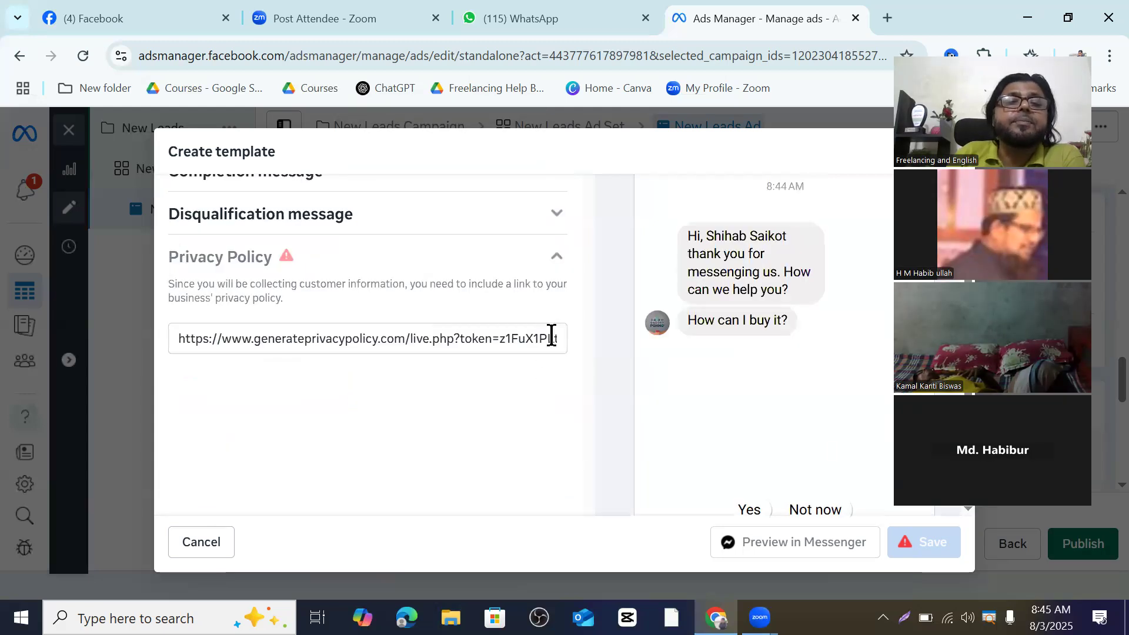
triple_click(350, 341)
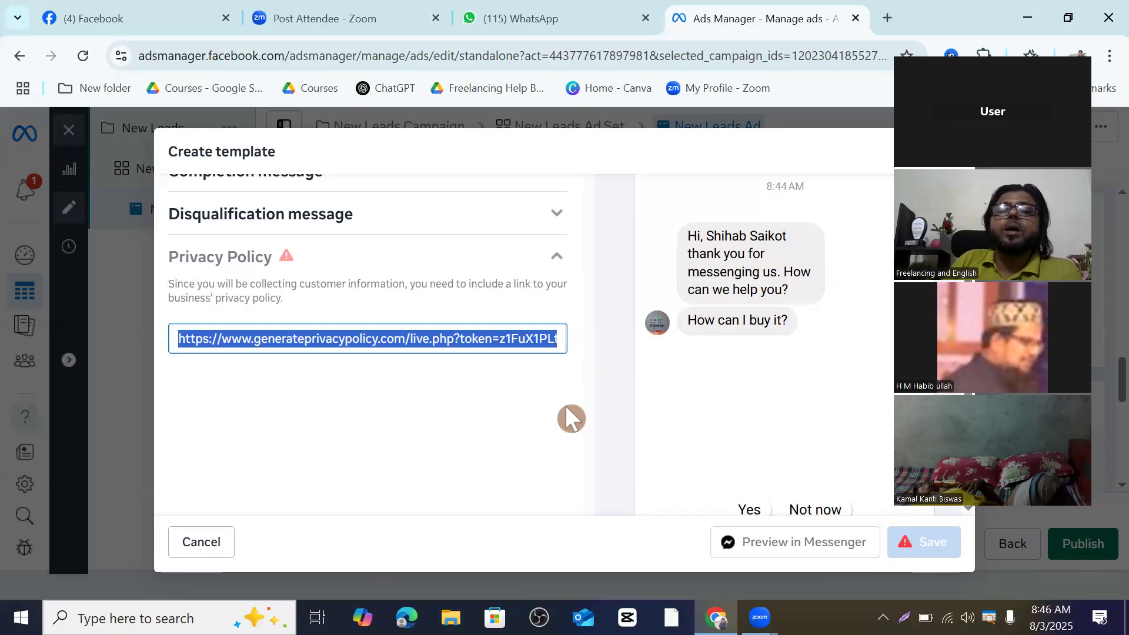
scroll(647, 450, "down", 2)
scroll(647, 450, "down", 2)
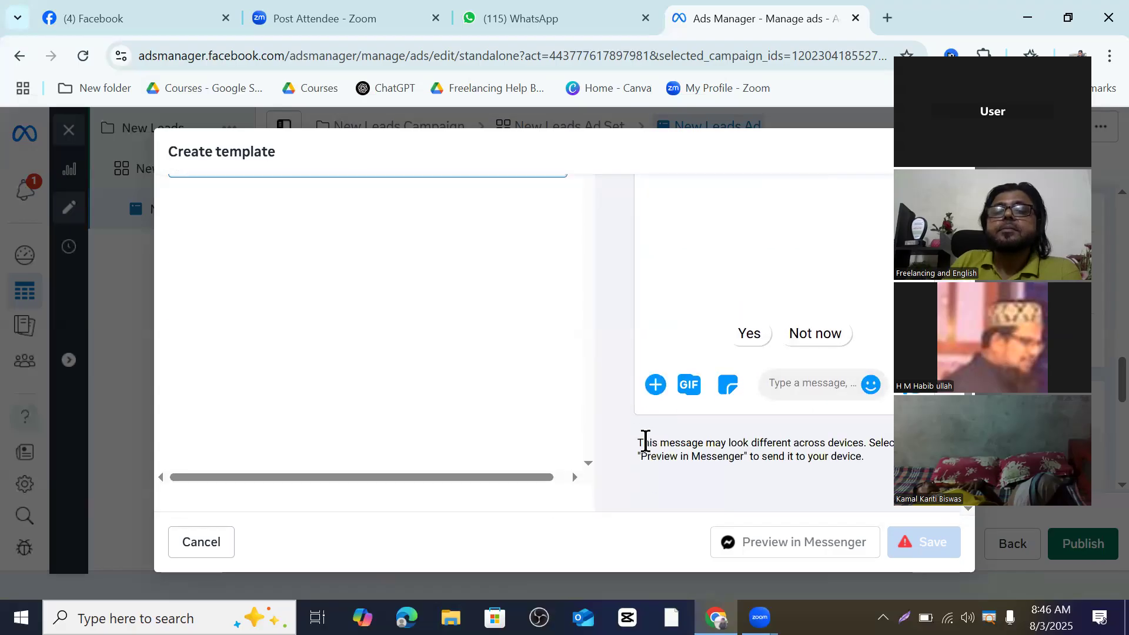
scroll(646, 442, "up", 4)
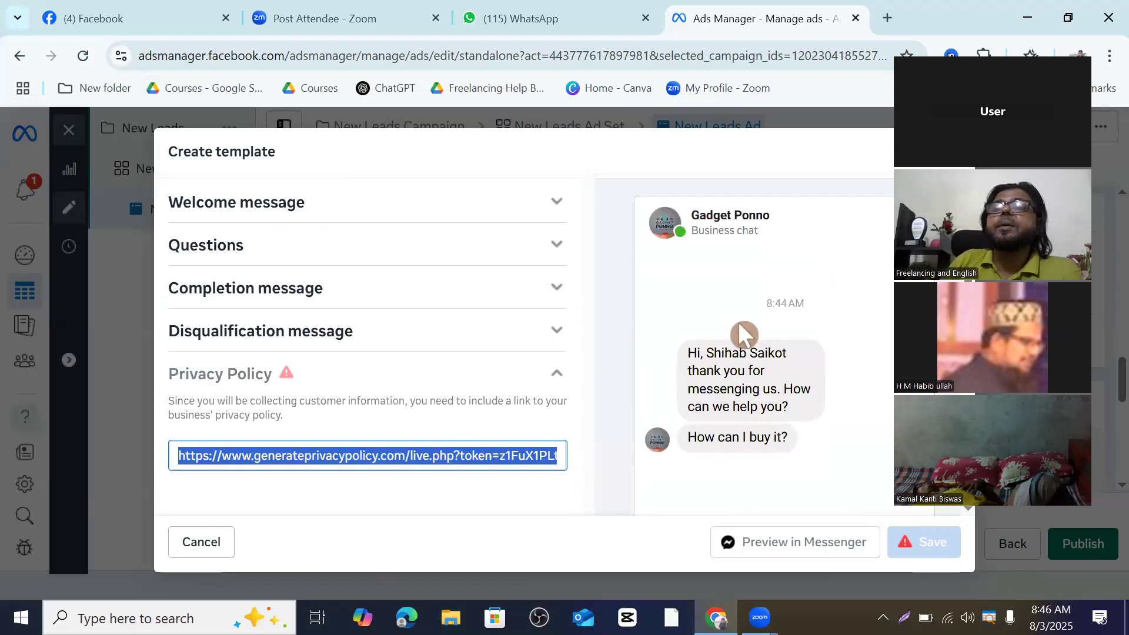